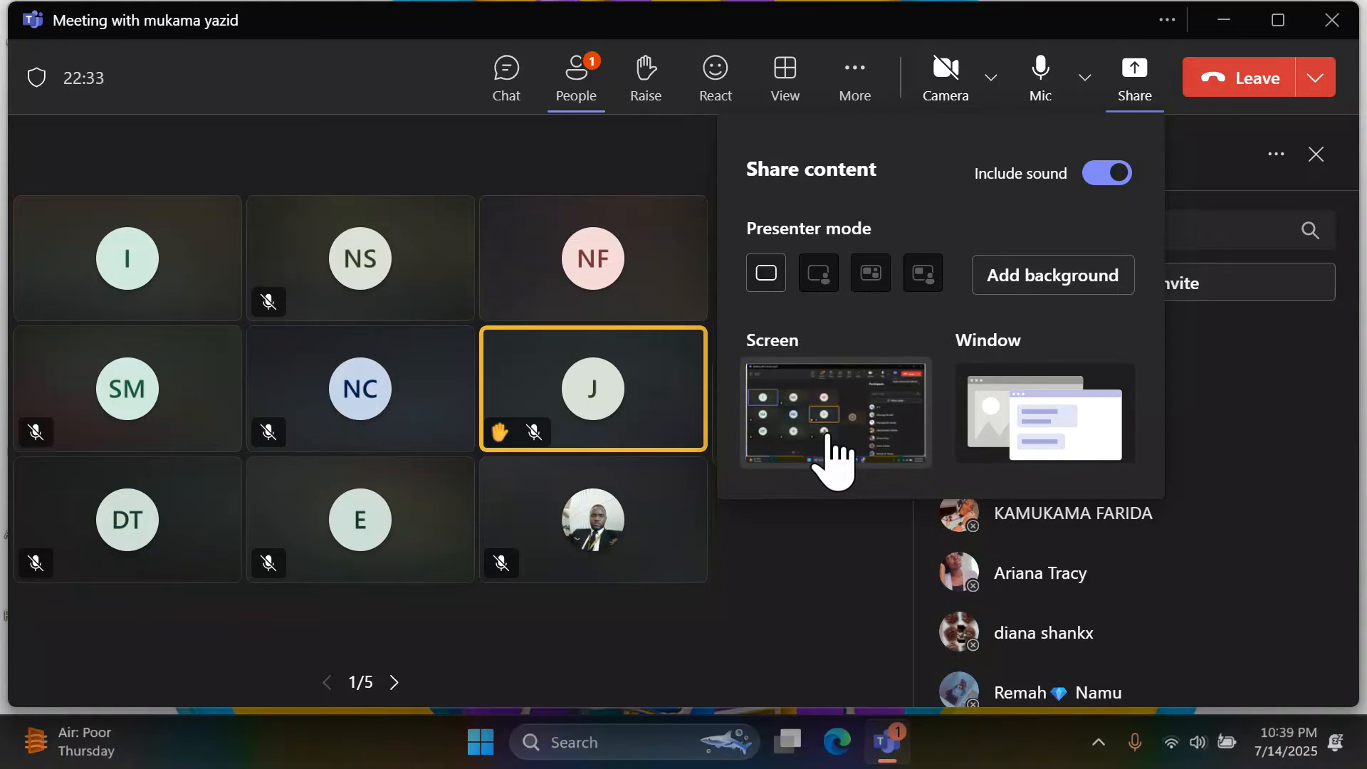
# - Share the entire screen in the Teams meeting
pyautogui.click(828, 440)
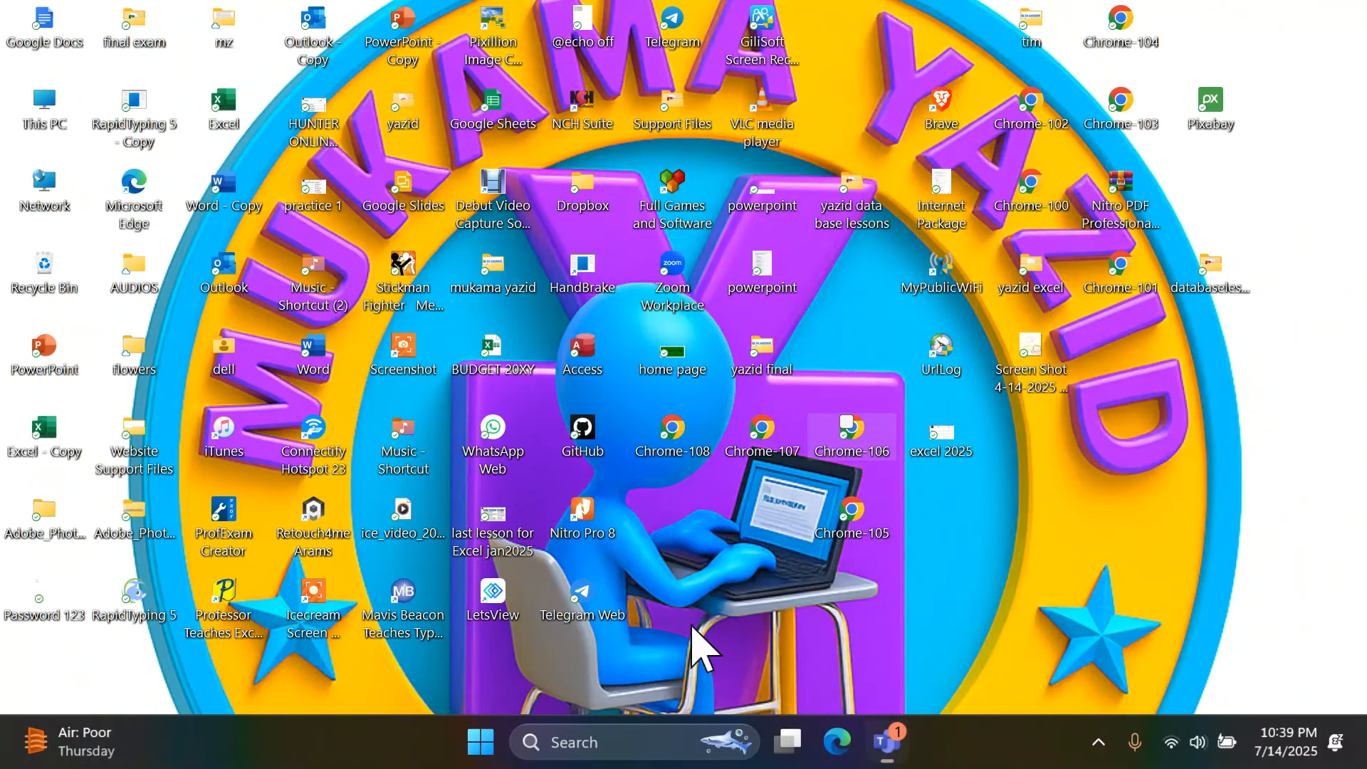
pyautogui.click(602, 745)
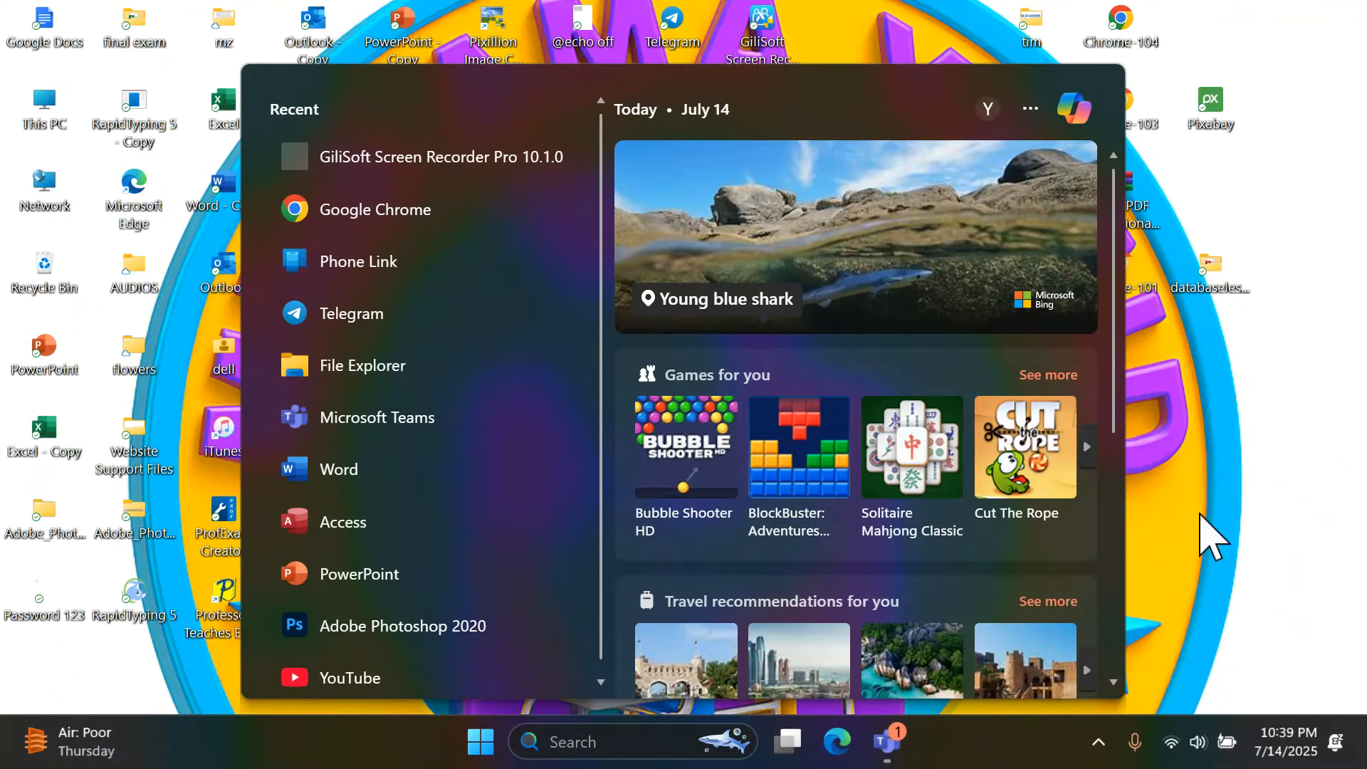
pyautogui.click(1259, 407)
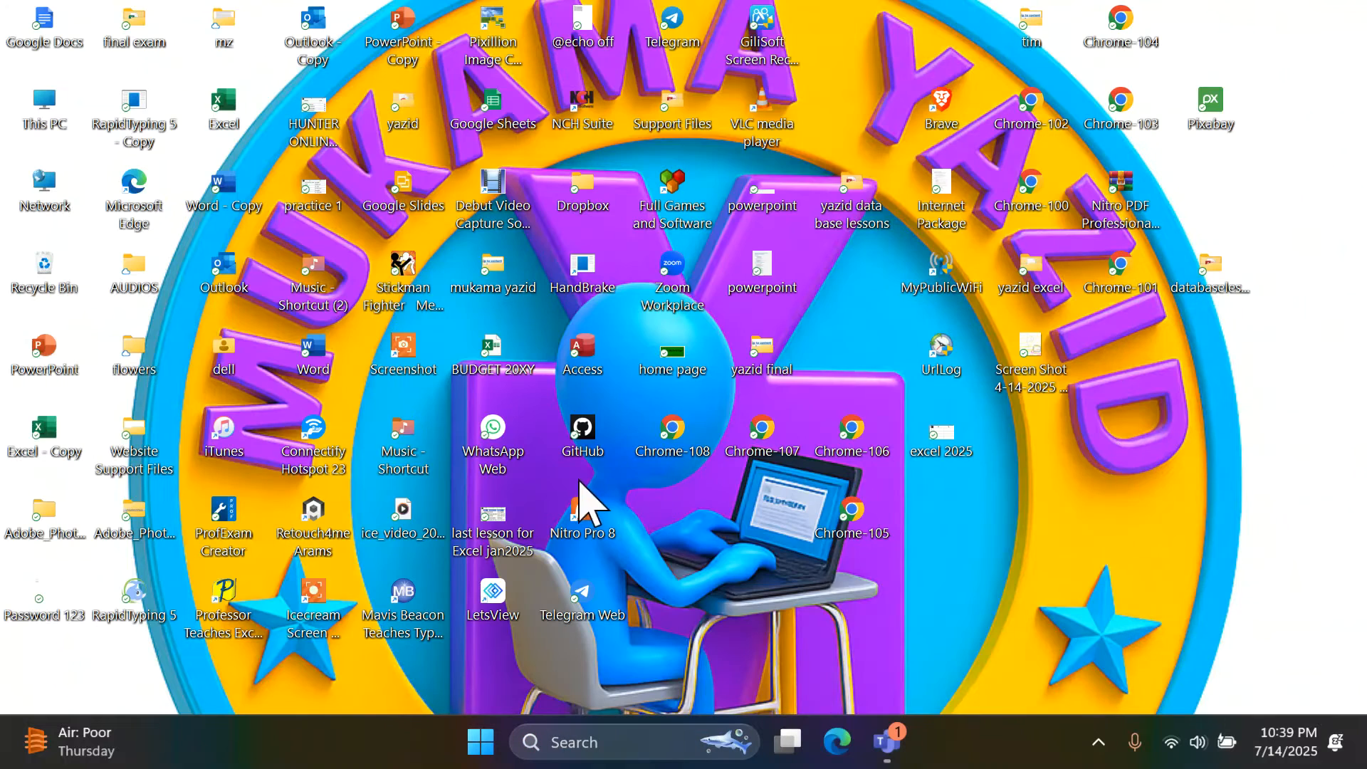
# - Open Access and start a blank database with the file name GLOBAL INSTITUTE
pyautogui.doubleClick(580, 350)
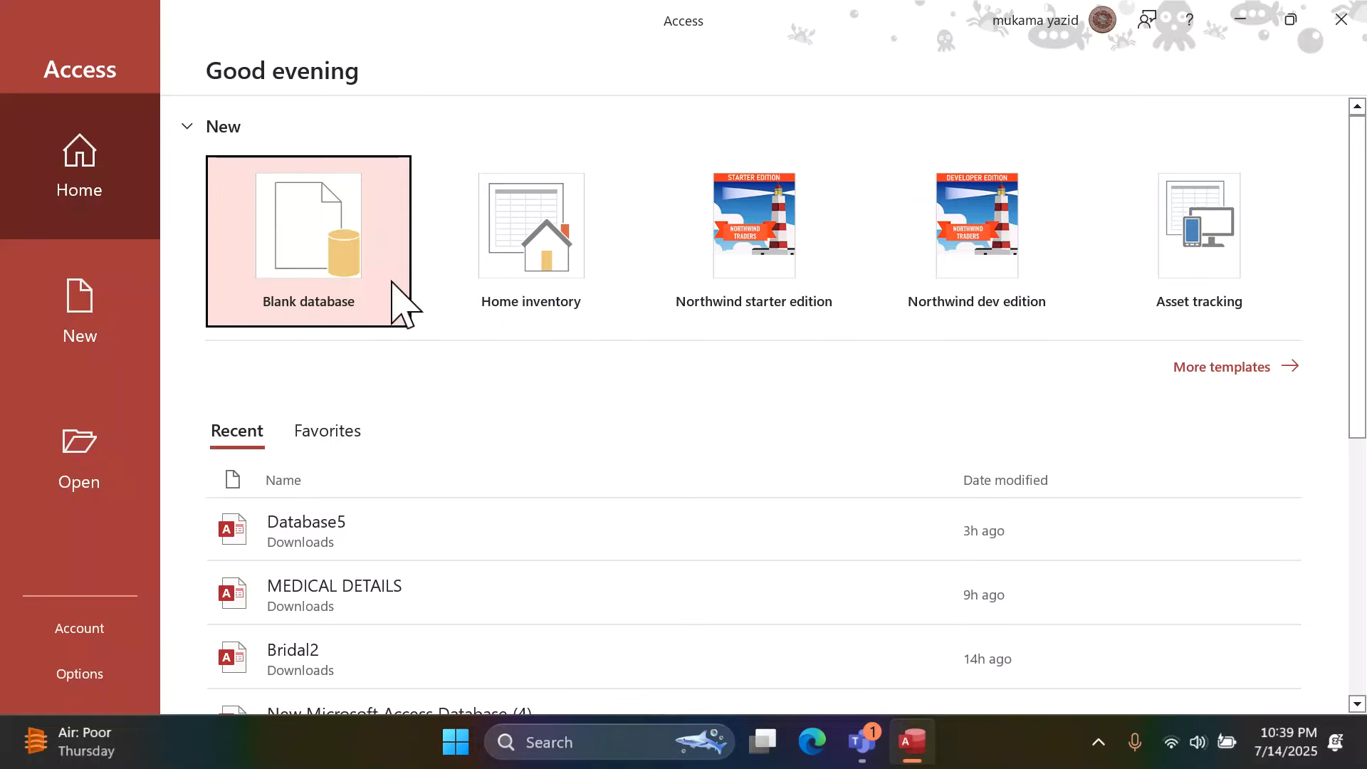
pyautogui.click(335, 268)
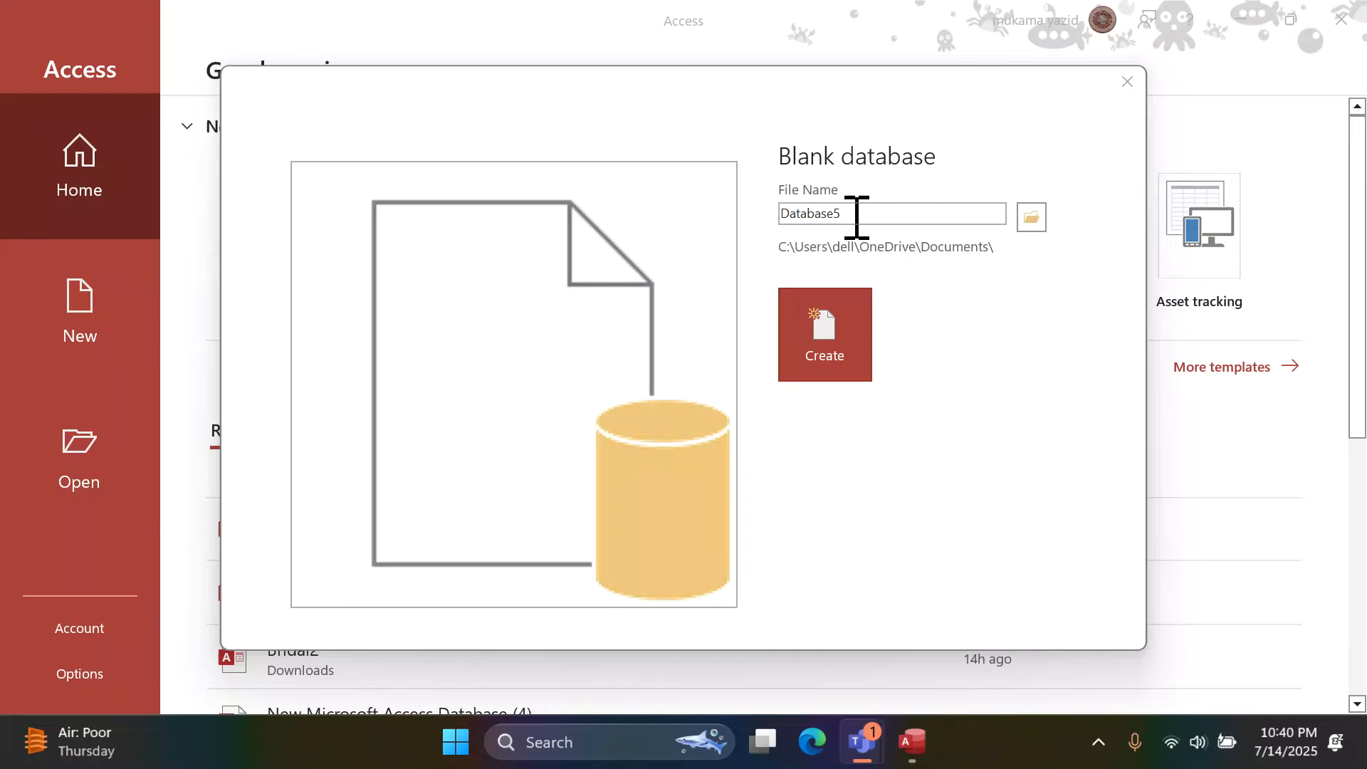
pyautogui.click(856, 217)
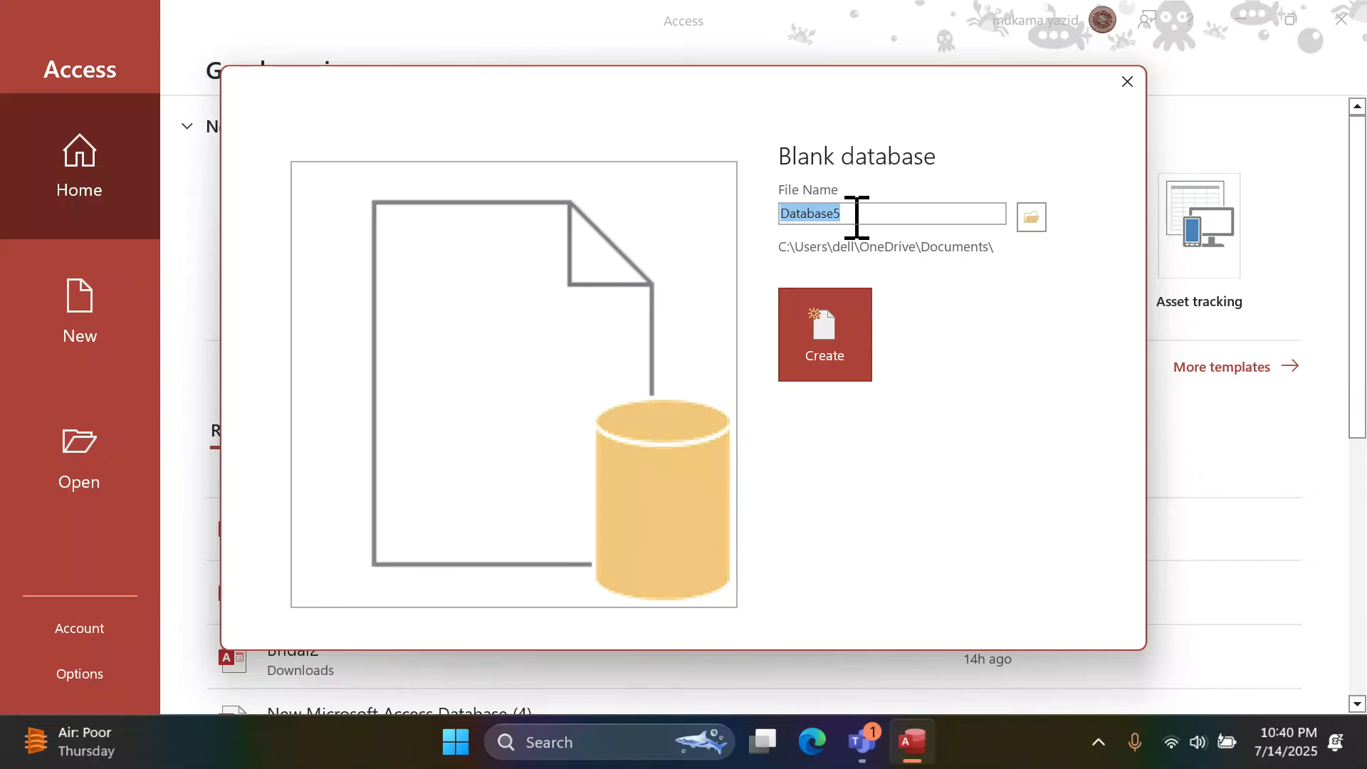
pyautogui.write('g')
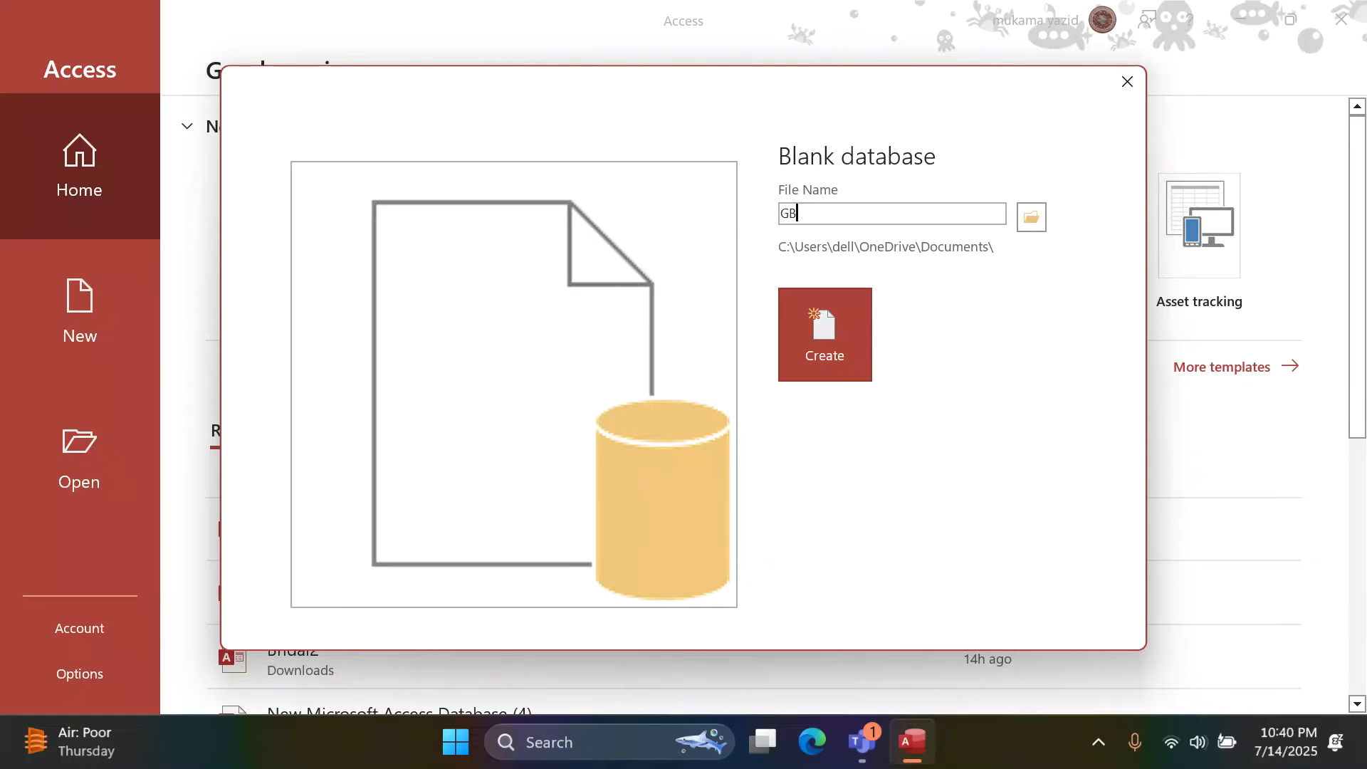
pyautogui.press('BackSpace')
pyautogui.press('BackSpace')
pyautogui.write('LO')
pyautogui.write('BAL INSTITUTE')
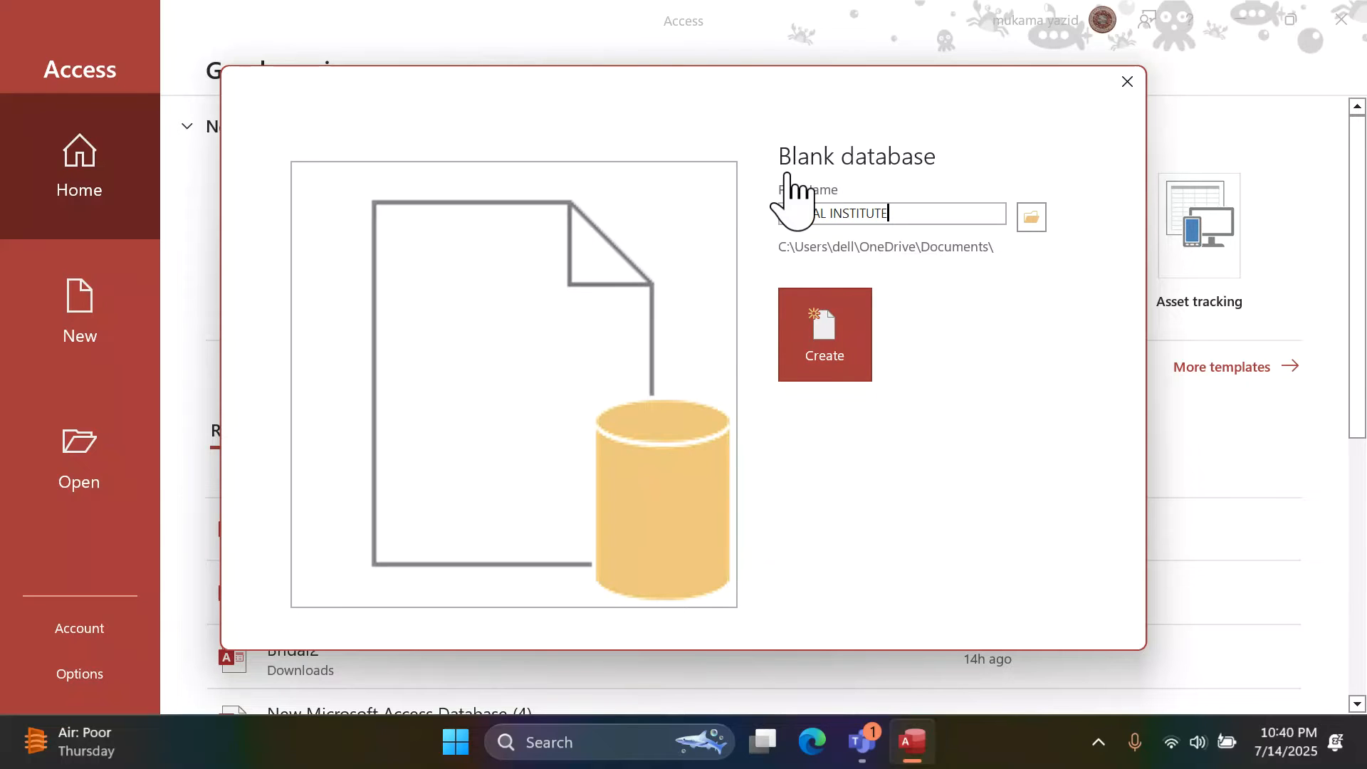
pyautogui.click(788, 174)
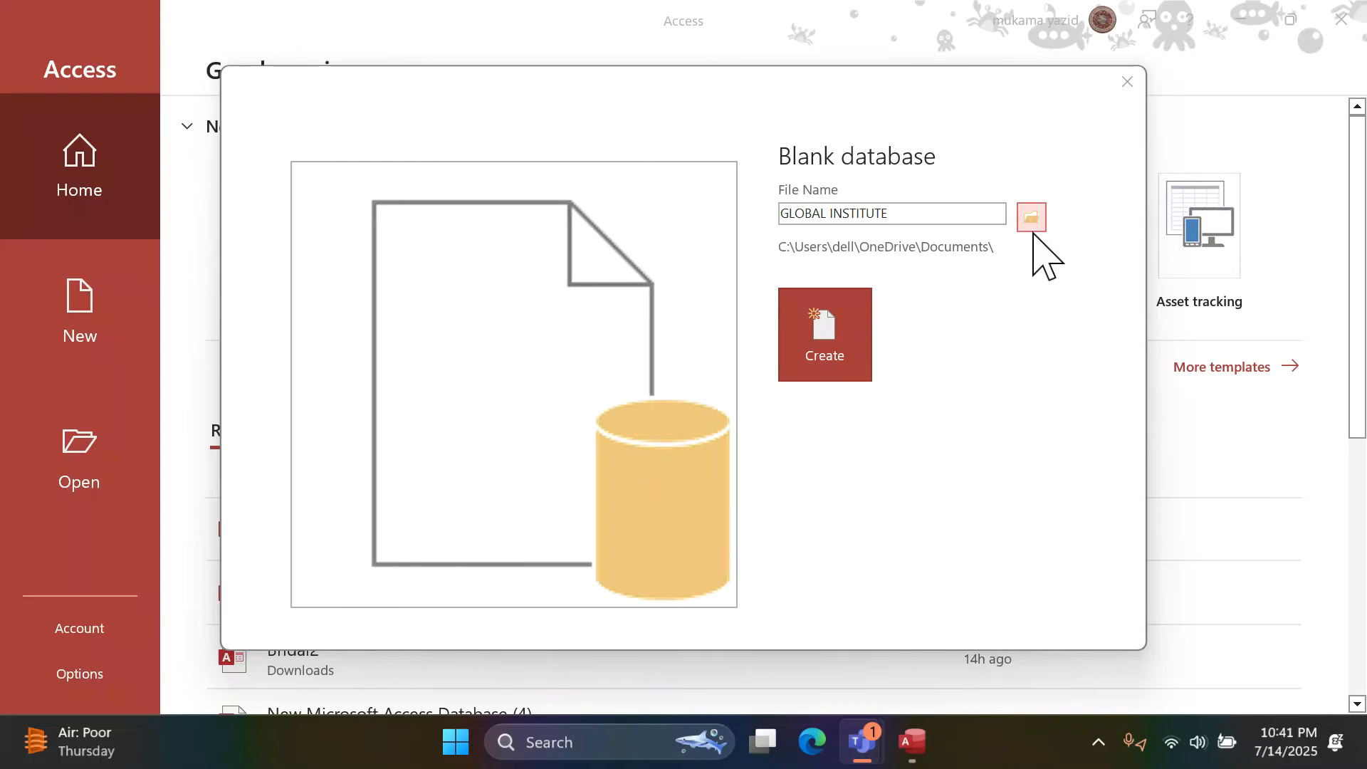
# - Set the save location to the databaselesson folder on the Desktop and create the database
pyautogui.click(1034, 224)
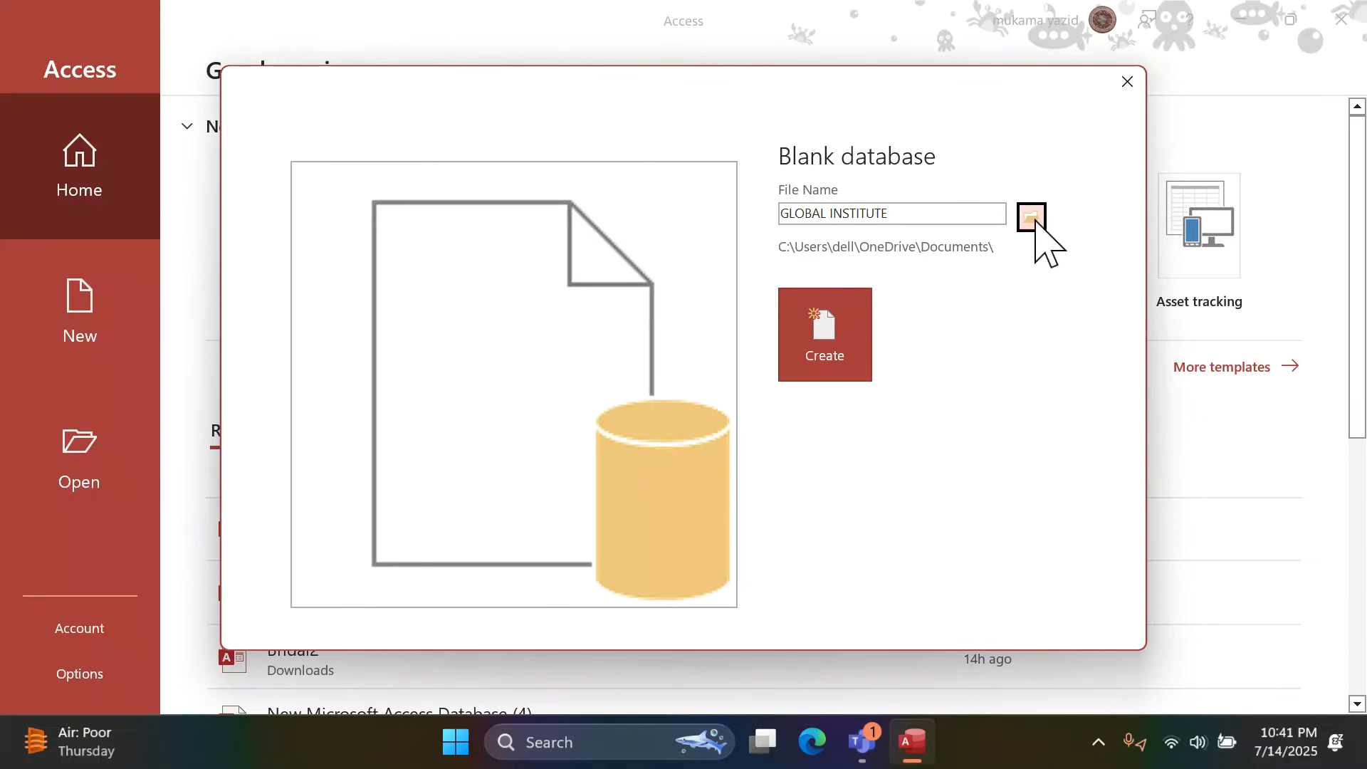
pyautogui.click(1034, 222)
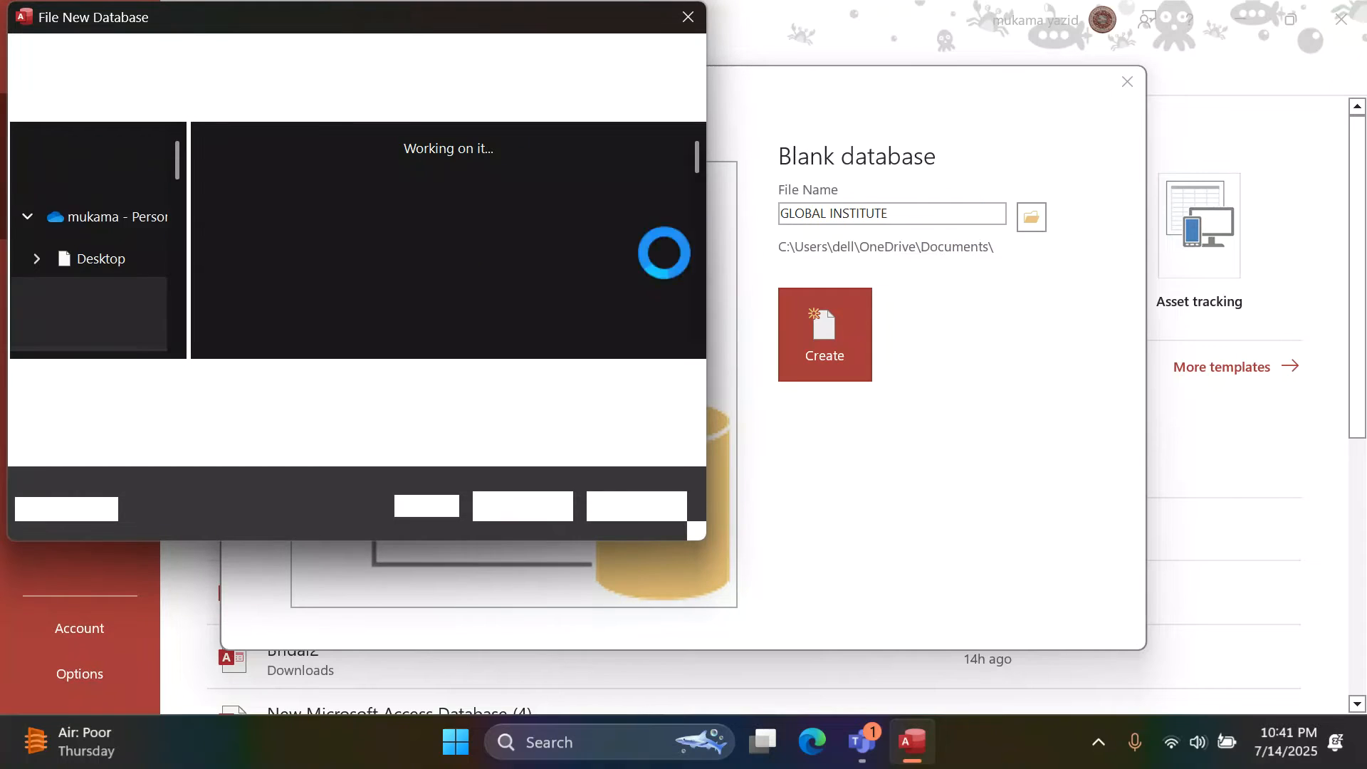
pyautogui.scroll(-2, 113, 318)
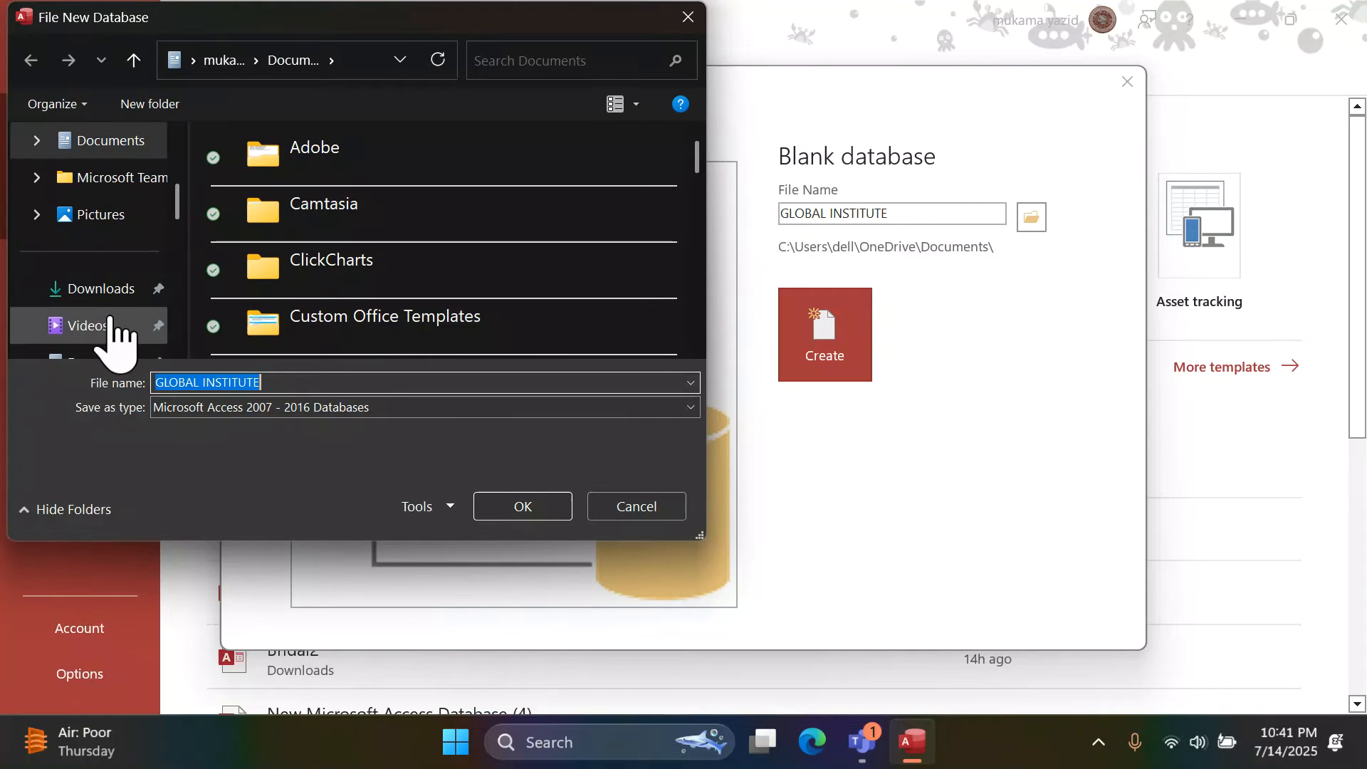
pyautogui.scroll(-4, 110, 319)
pyautogui.scroll(2, 107, 306)
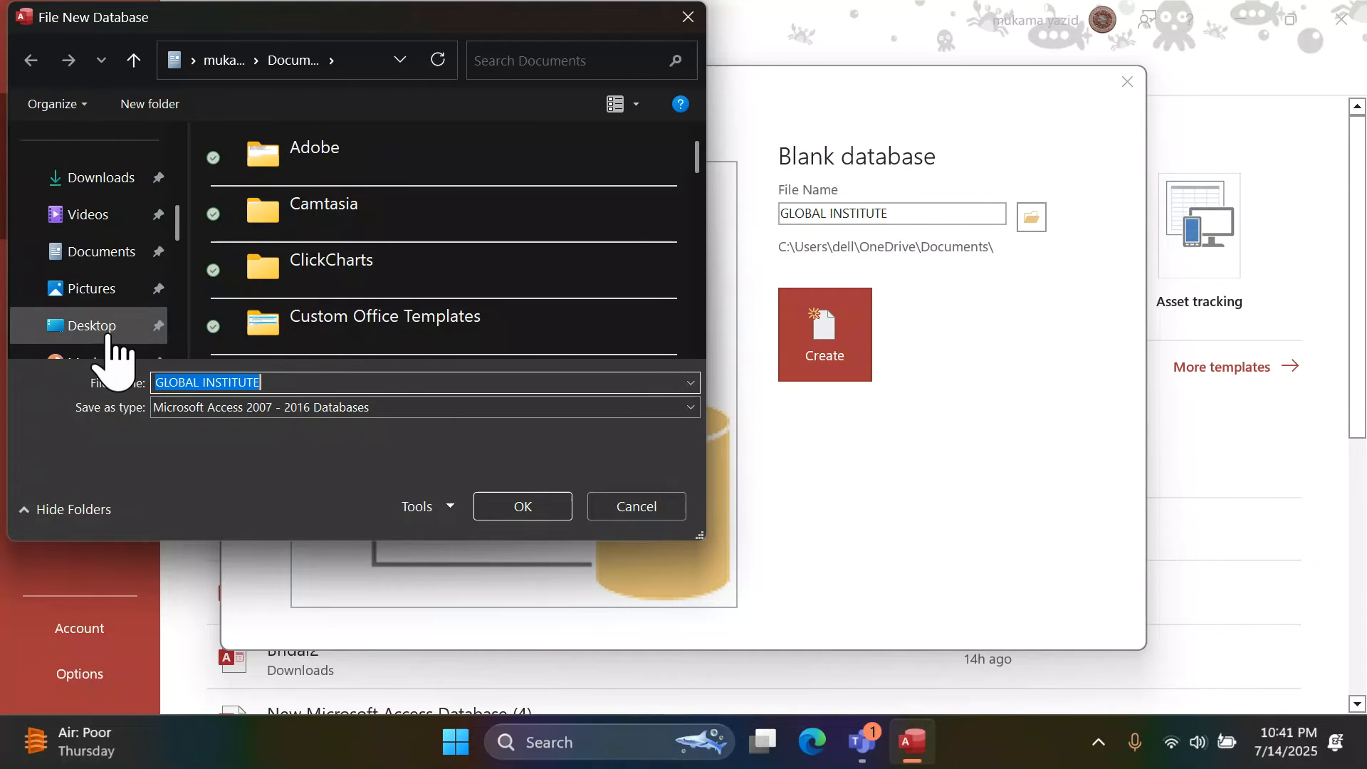
pyautogui.click(107, 325)
pyautogui.scroll(-2, 110, 335)
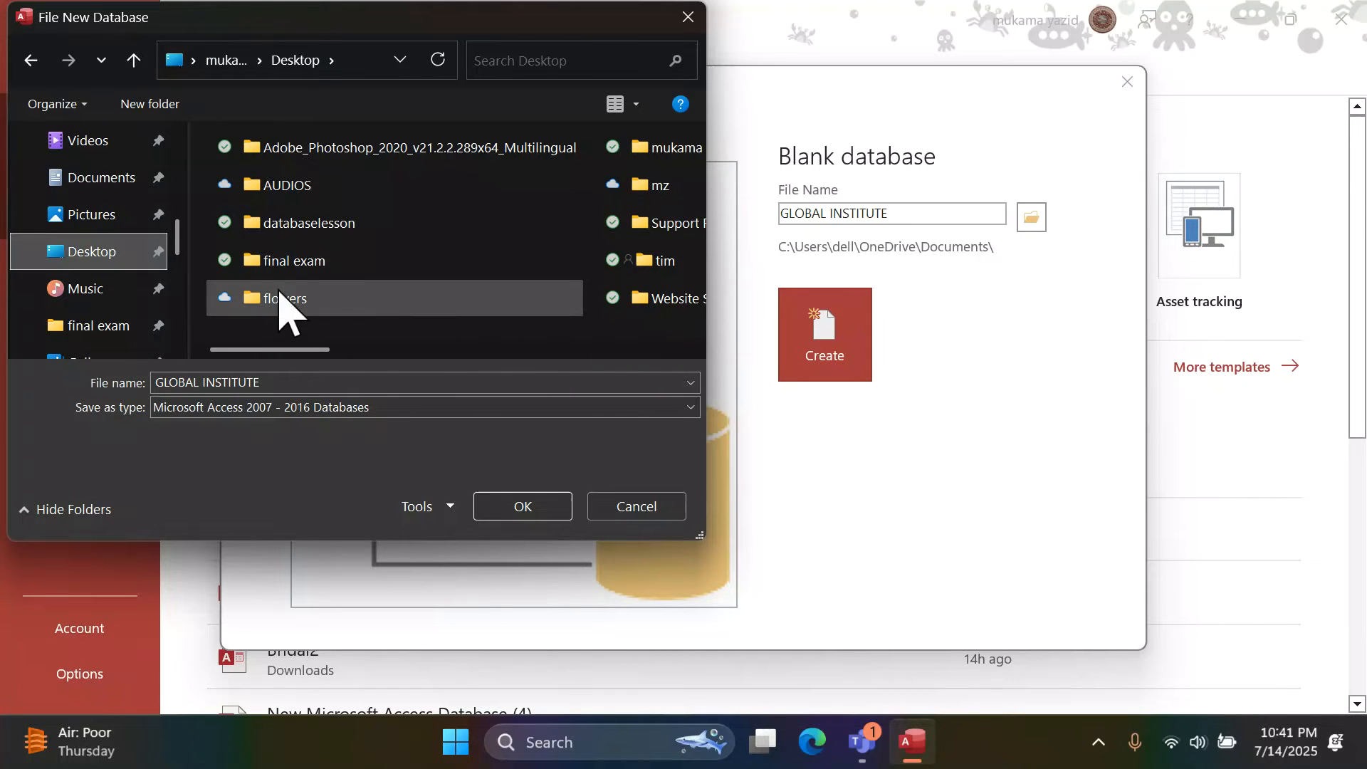
pyautogui.click(287, 230)
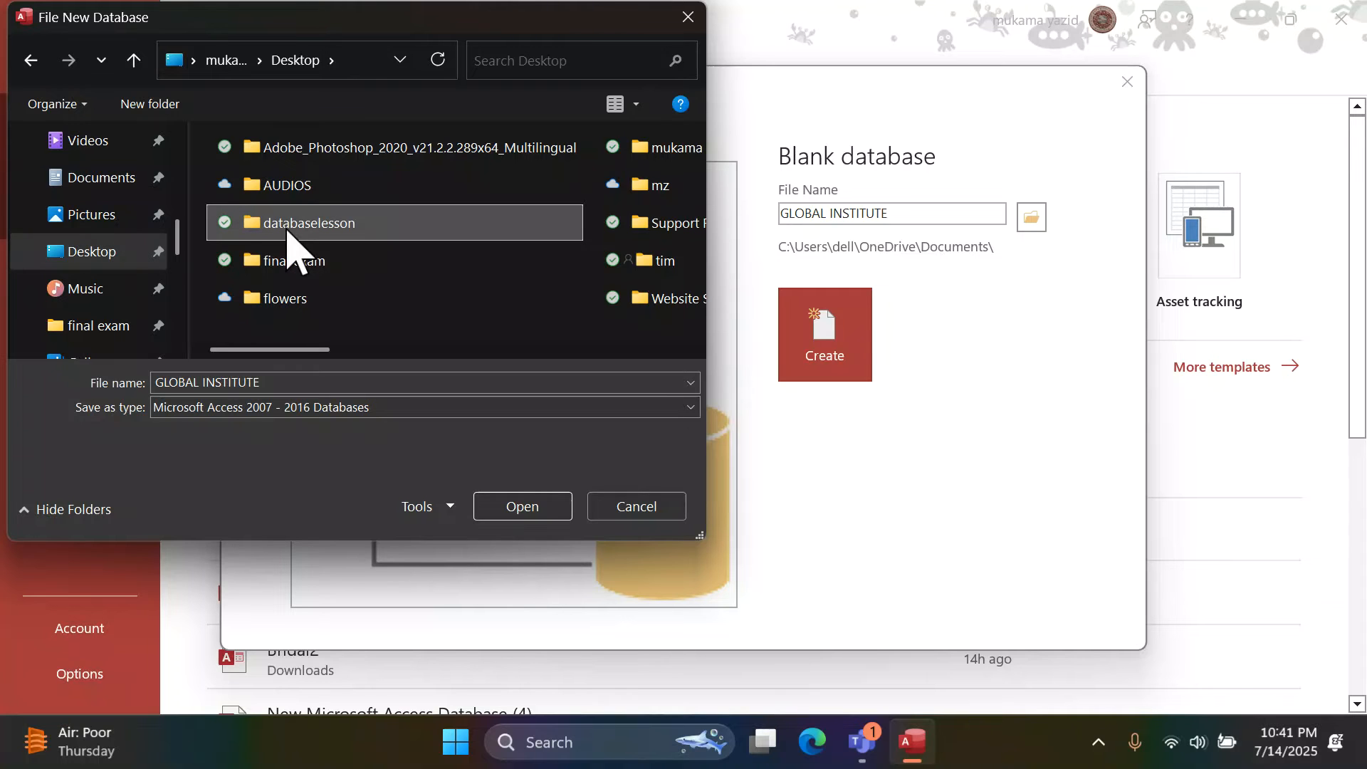
pyautogui.click(530, 507)
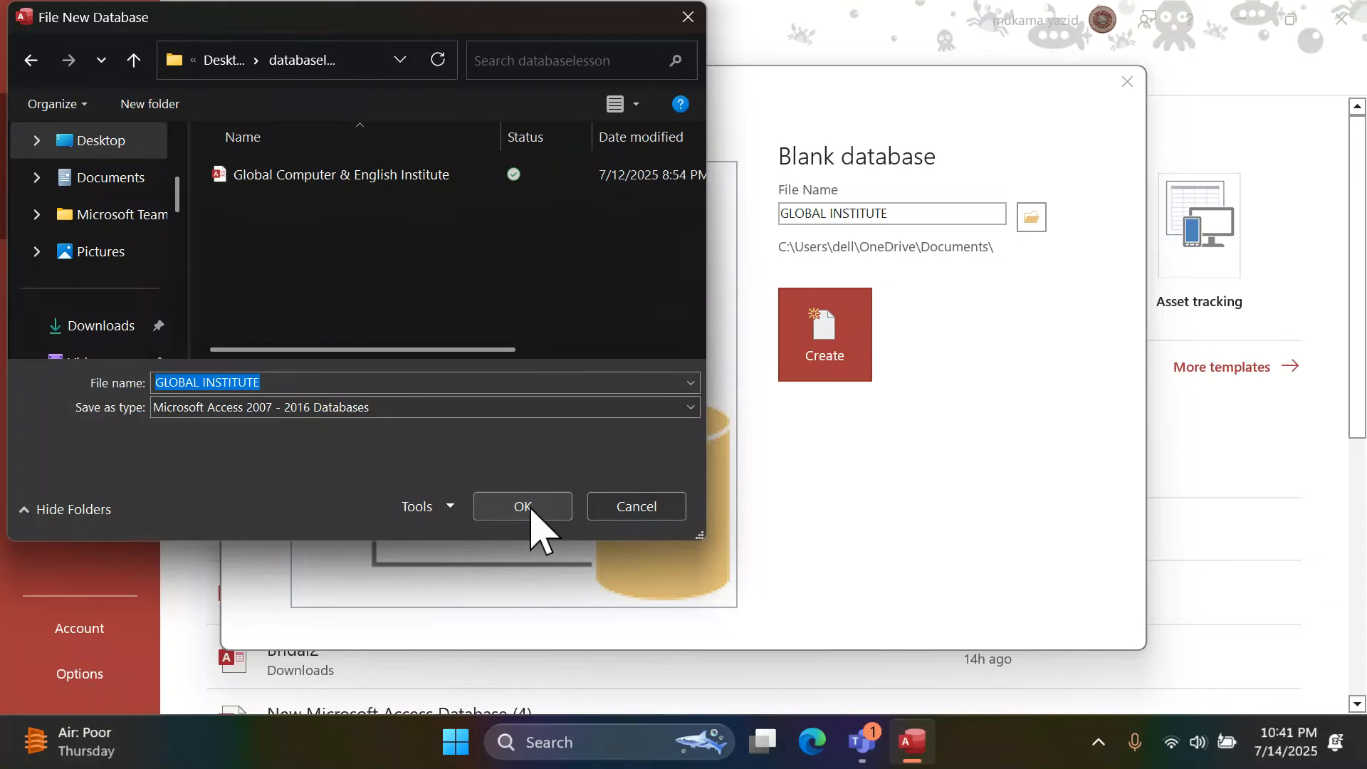
pyautogui.click(531, 507)
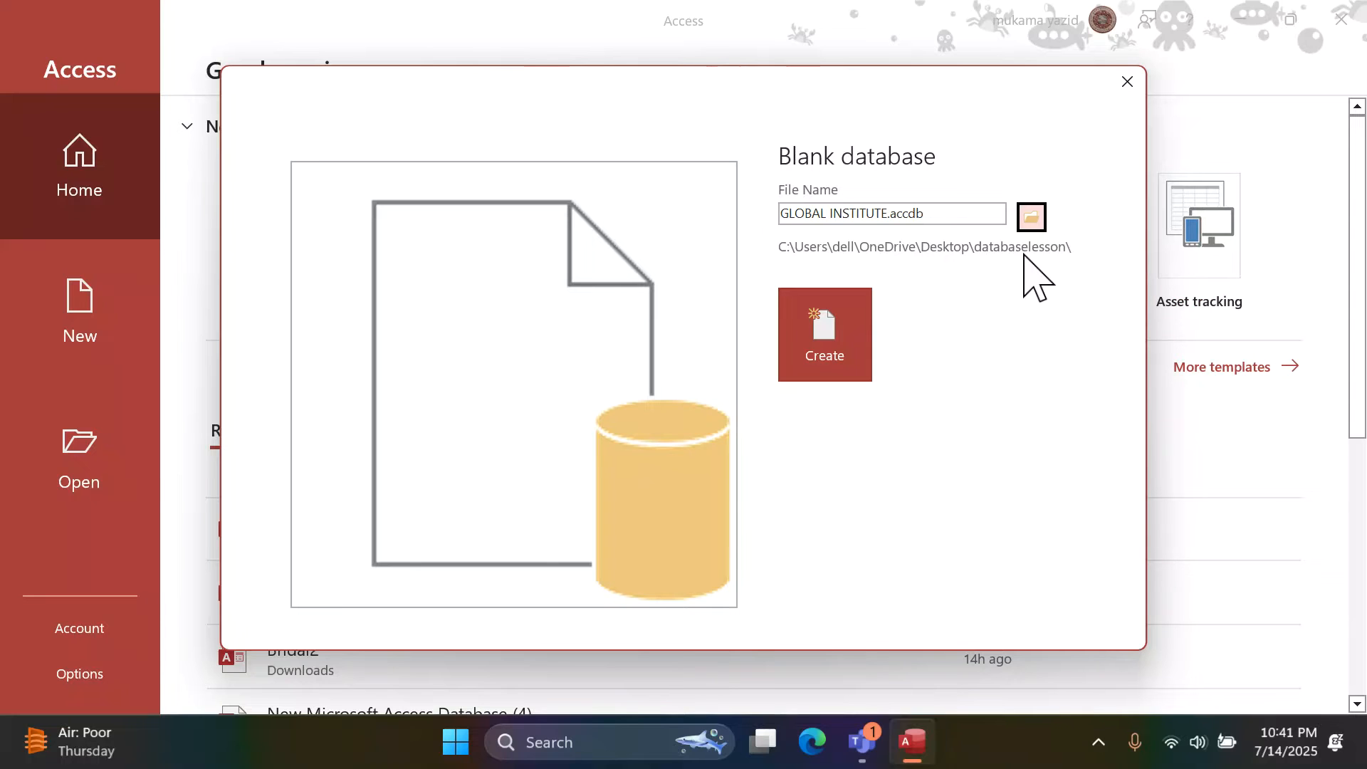
pyautogui.click(823, 340)
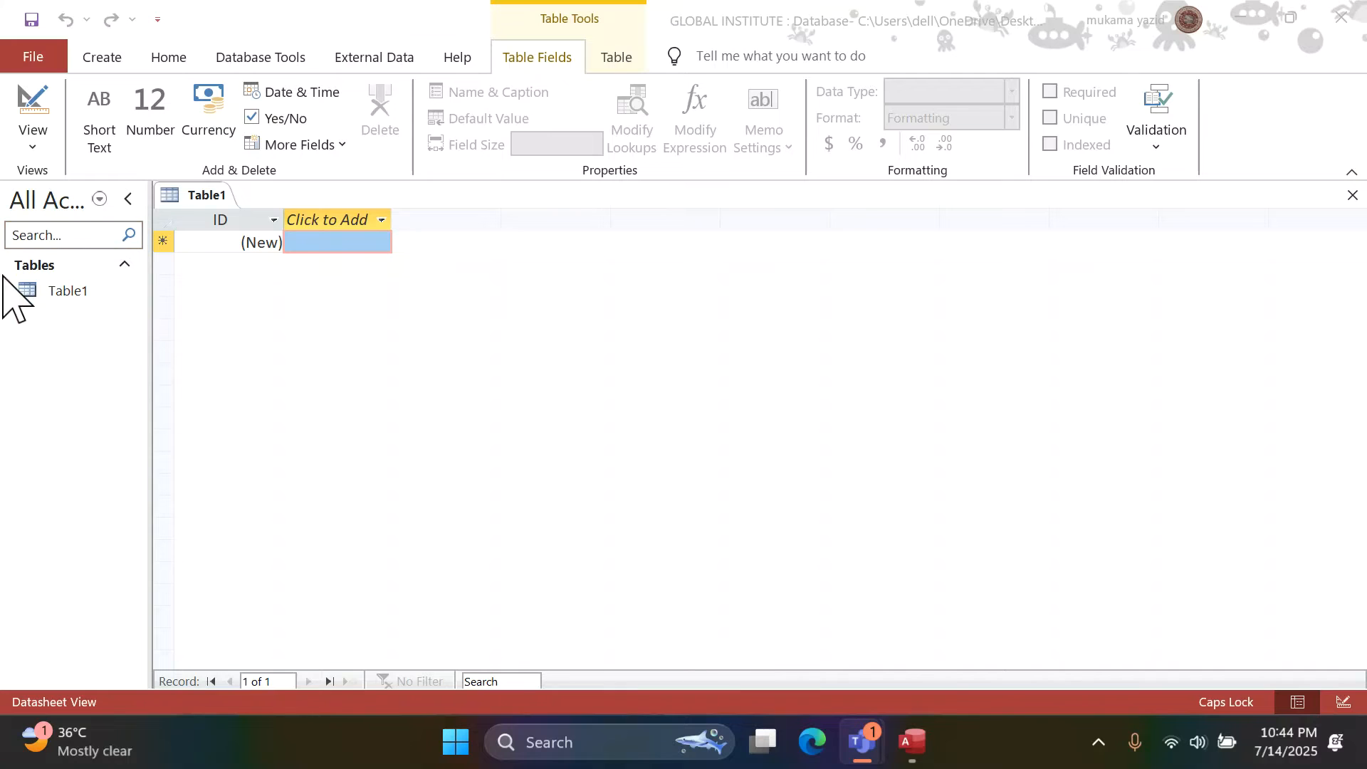
# - Check the GLOBAL INSTITUTE file in the desktop's databaselesson folder in File Explorer, and return to Access
pyautogui.moveTo(5, 282); pyautogui.dragTo(56, 295)
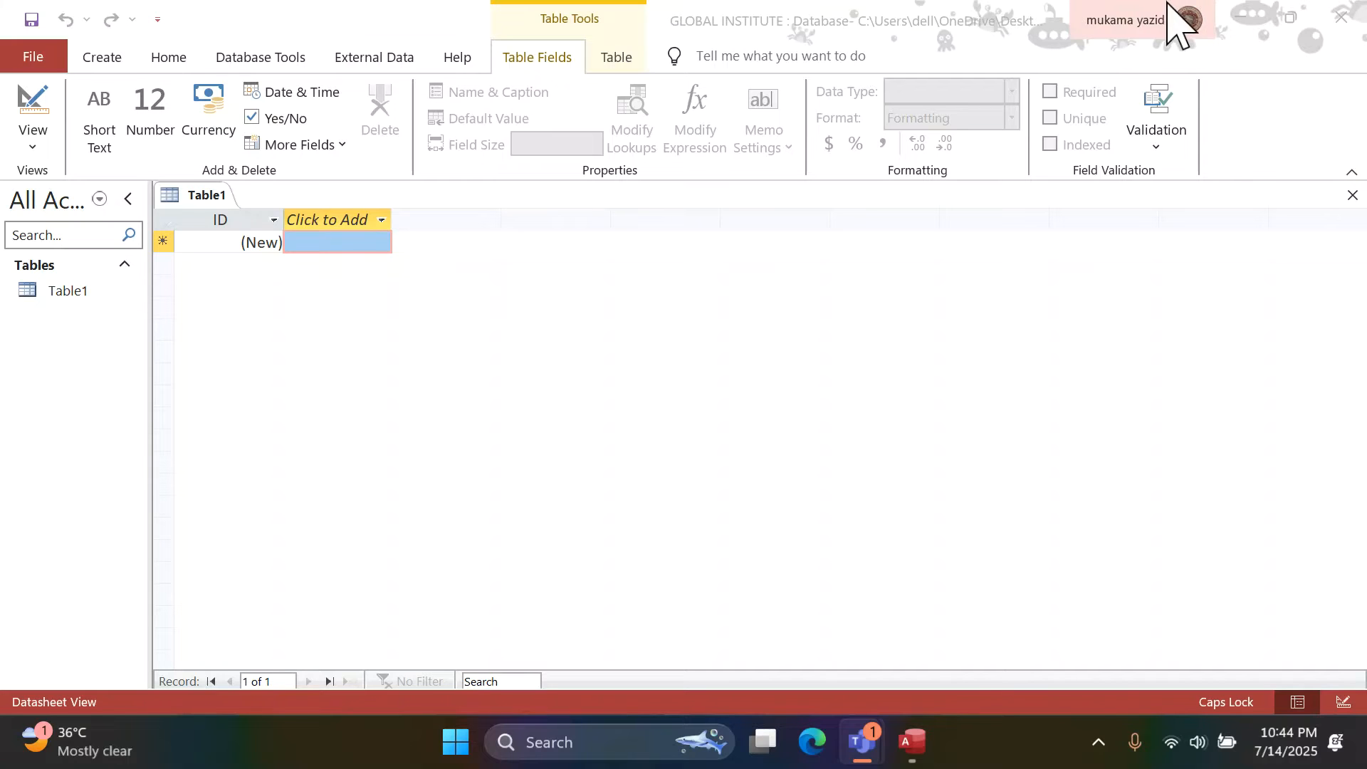
pyautogui.click(1248, 21)
pyautogui.click(1223, 283)
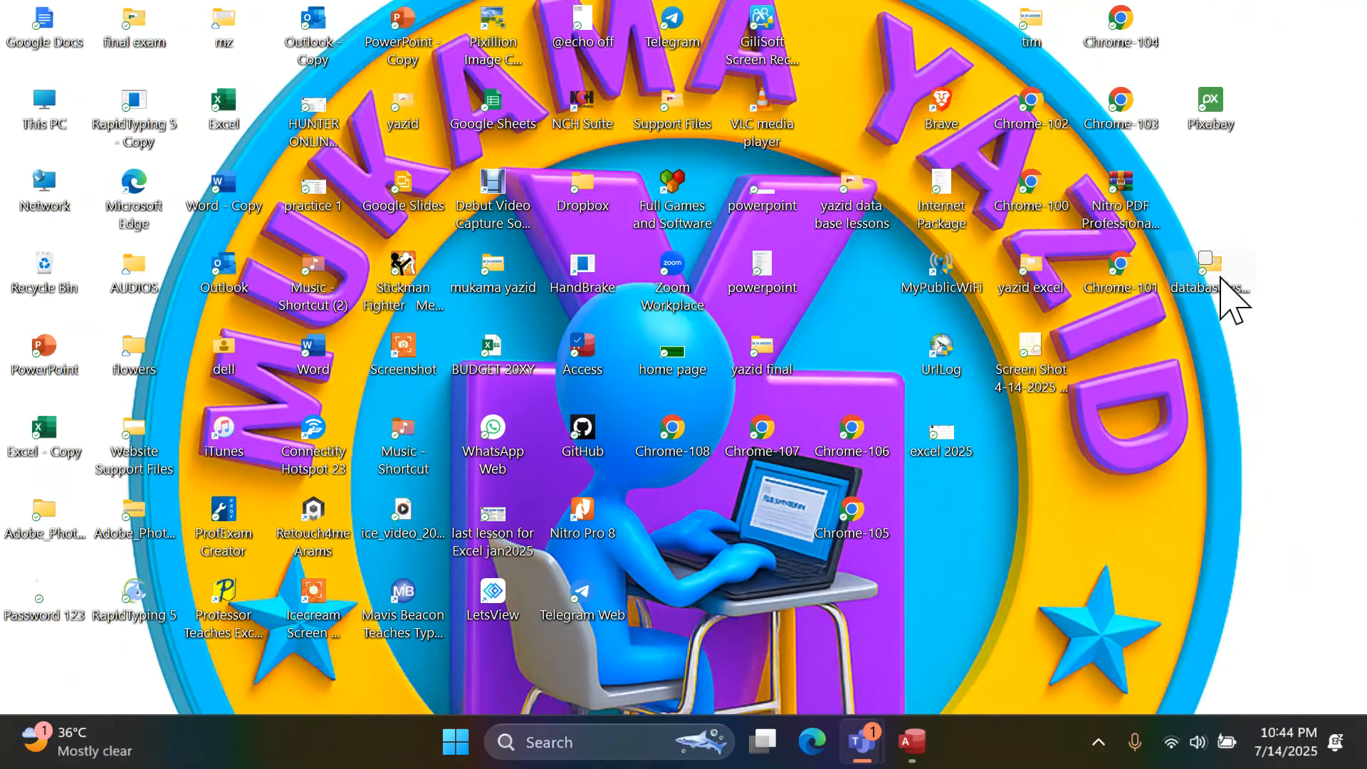
pyautogui.doubleClick(1224, 283)
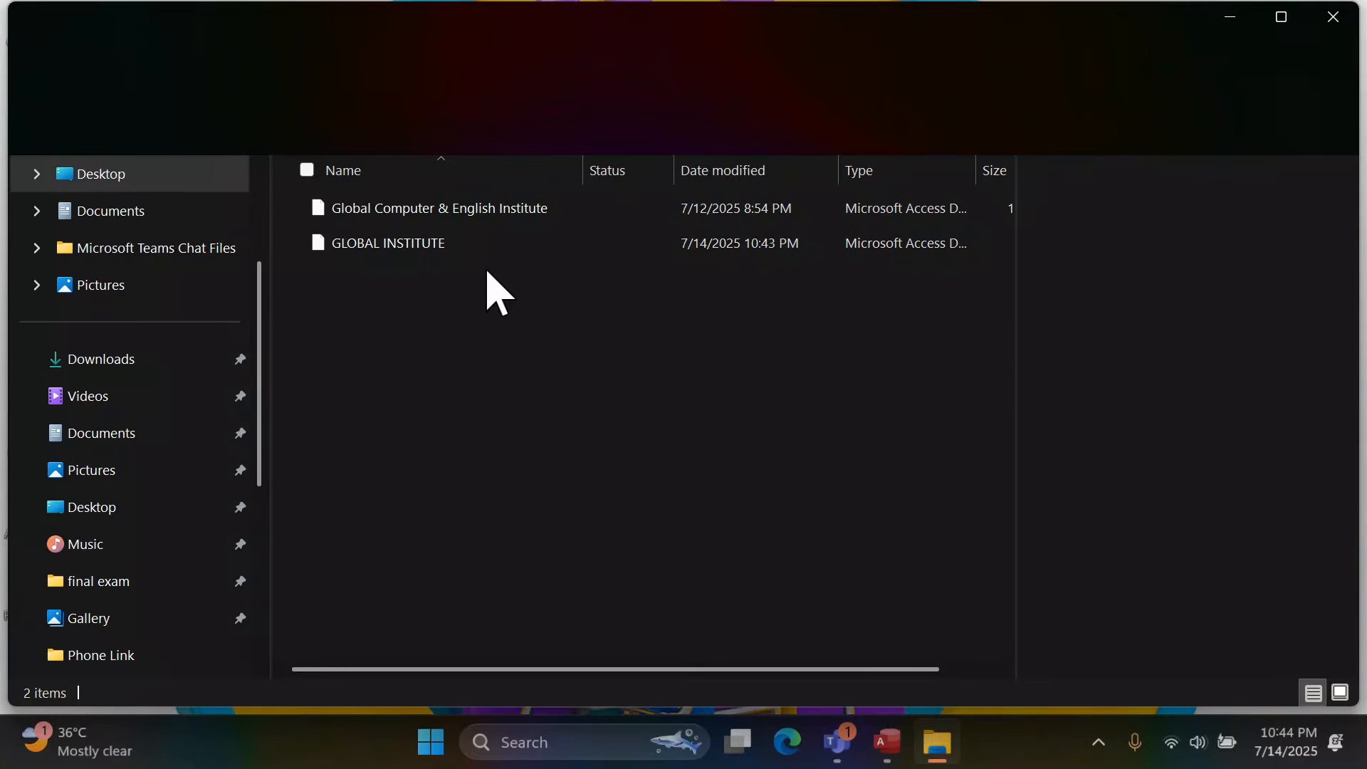
pyautogui.click(416, 248)
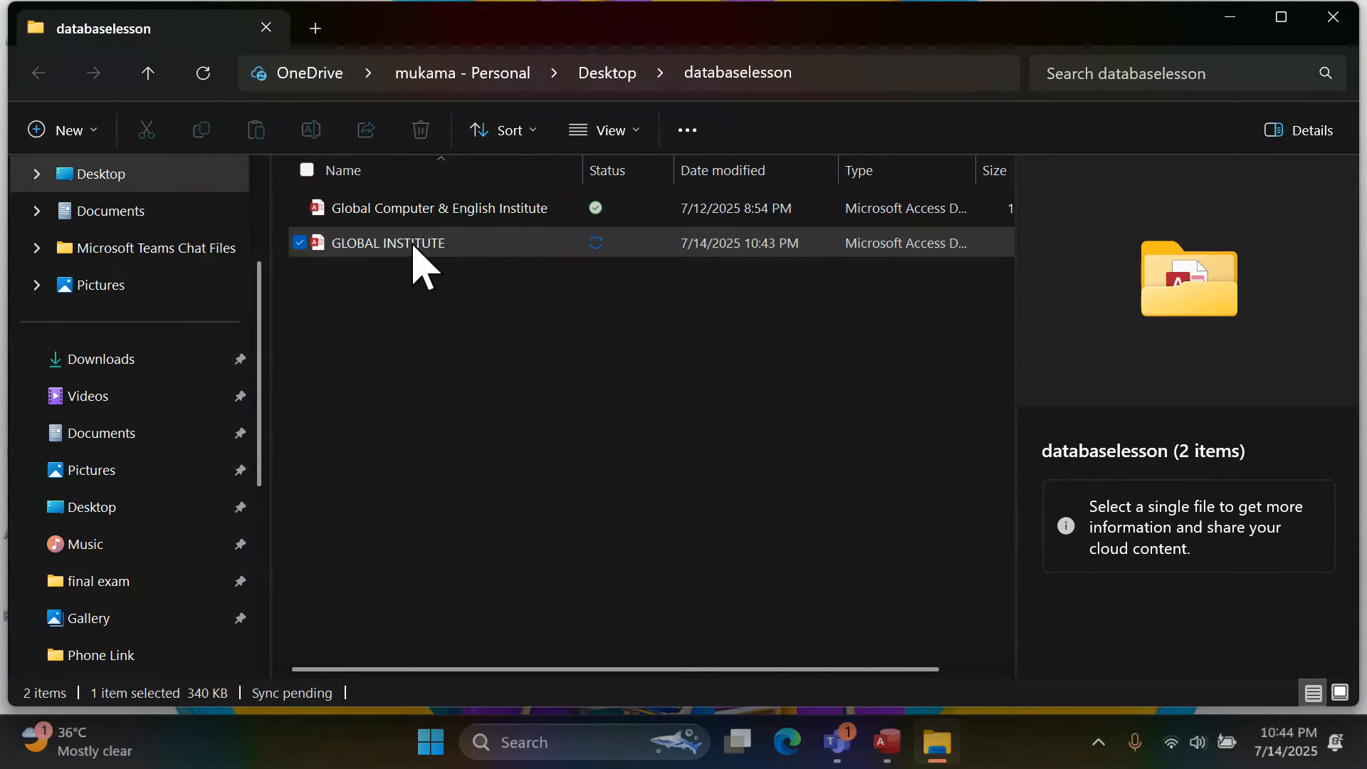
pyautogui.rightClick(417, 247)
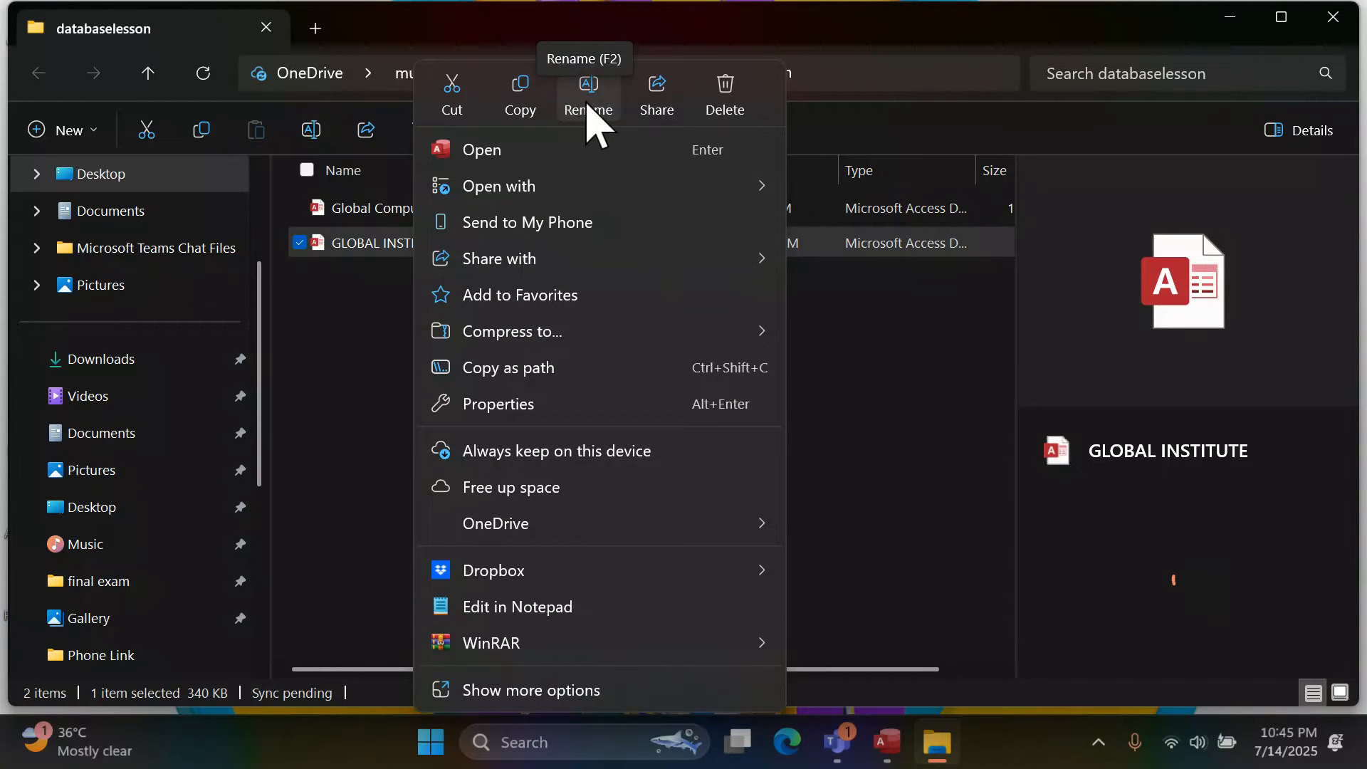
pyautogui.click(887, 469)
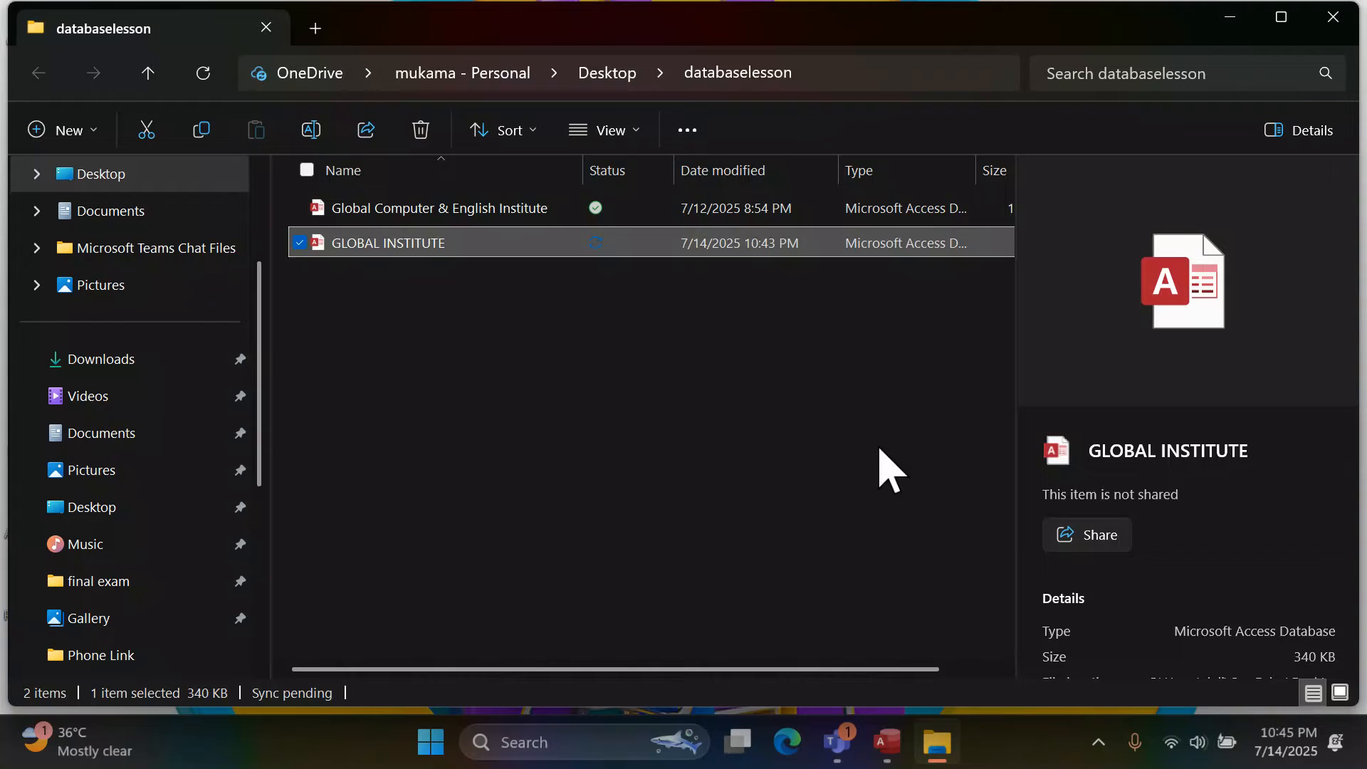
pyautogui.click(1231, 17)
pyautogui.click(888, 745)
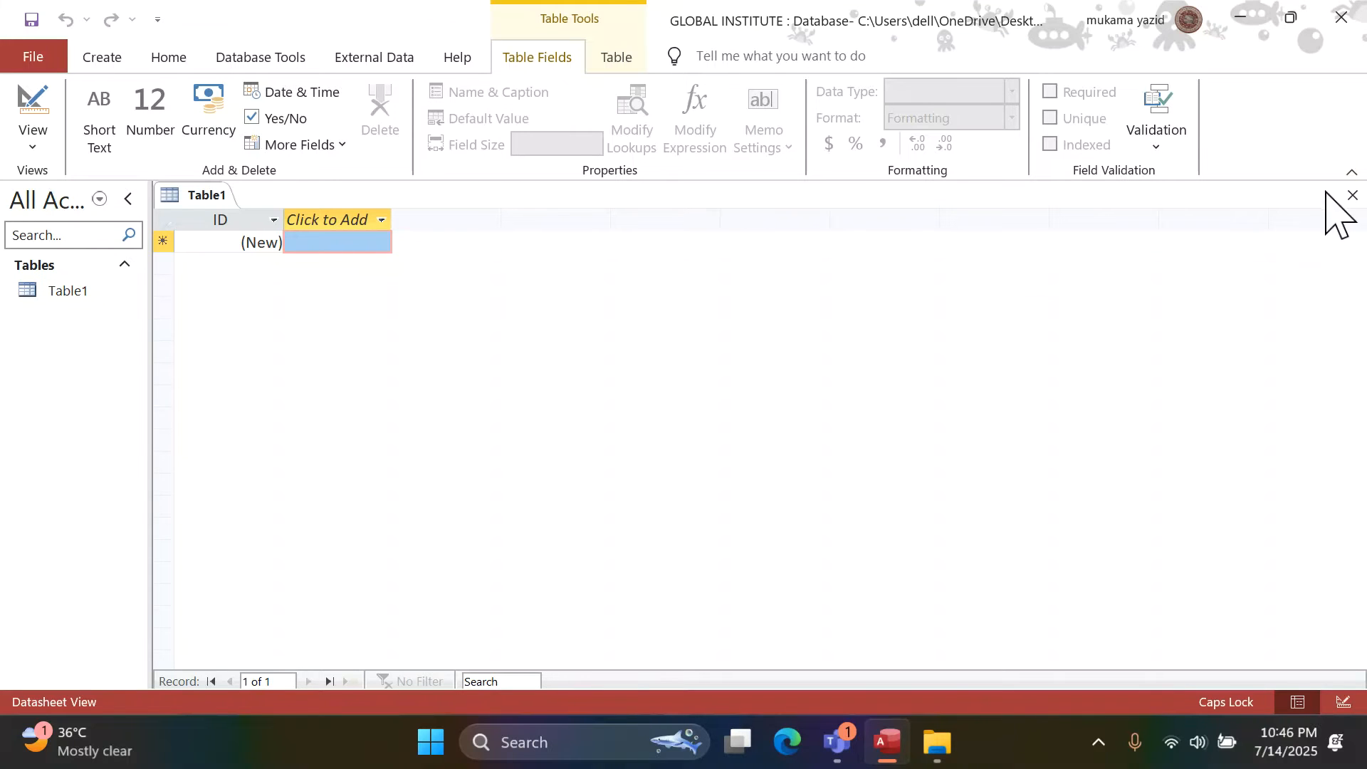
# - Close the empty default table and create a new table in Design view
pyautogui.click(1352, 195)
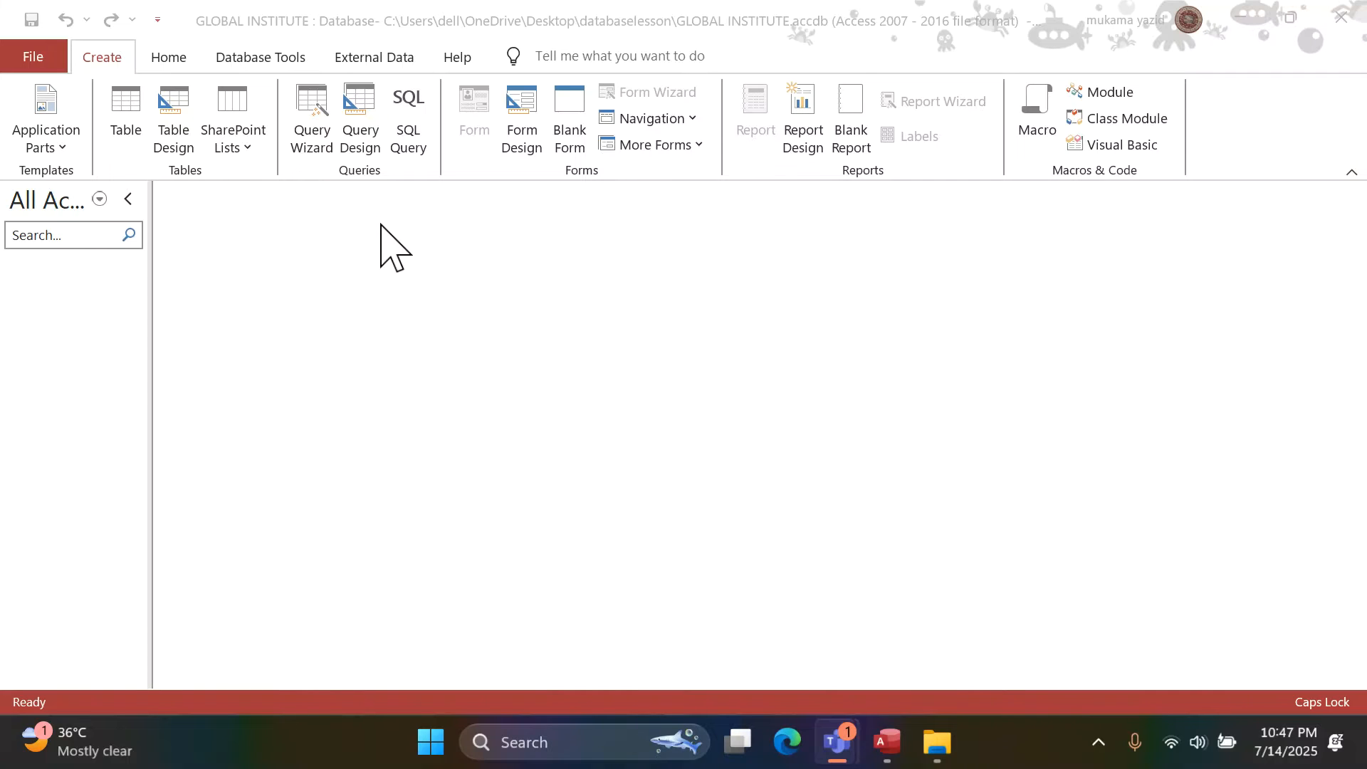
pyautogui.click(584, 213)
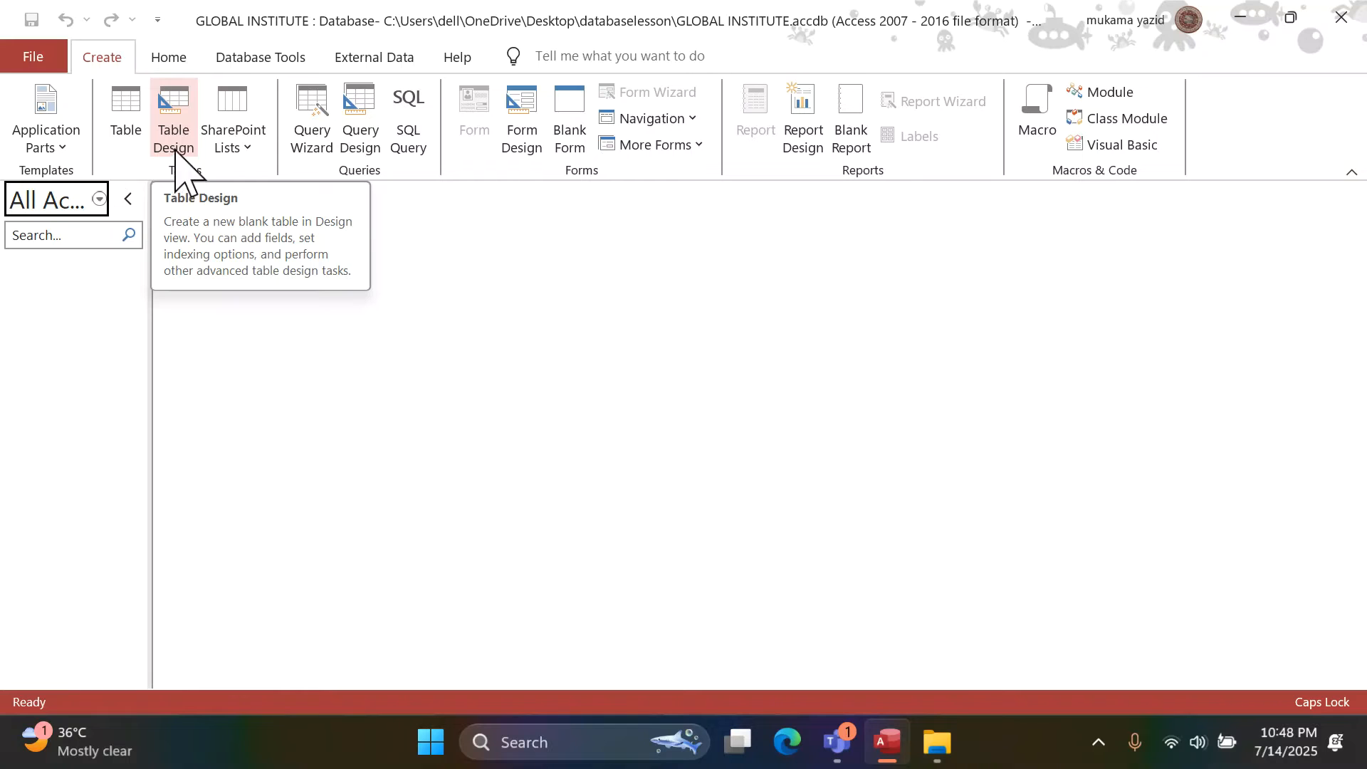
pyautogui.click(183, 122)
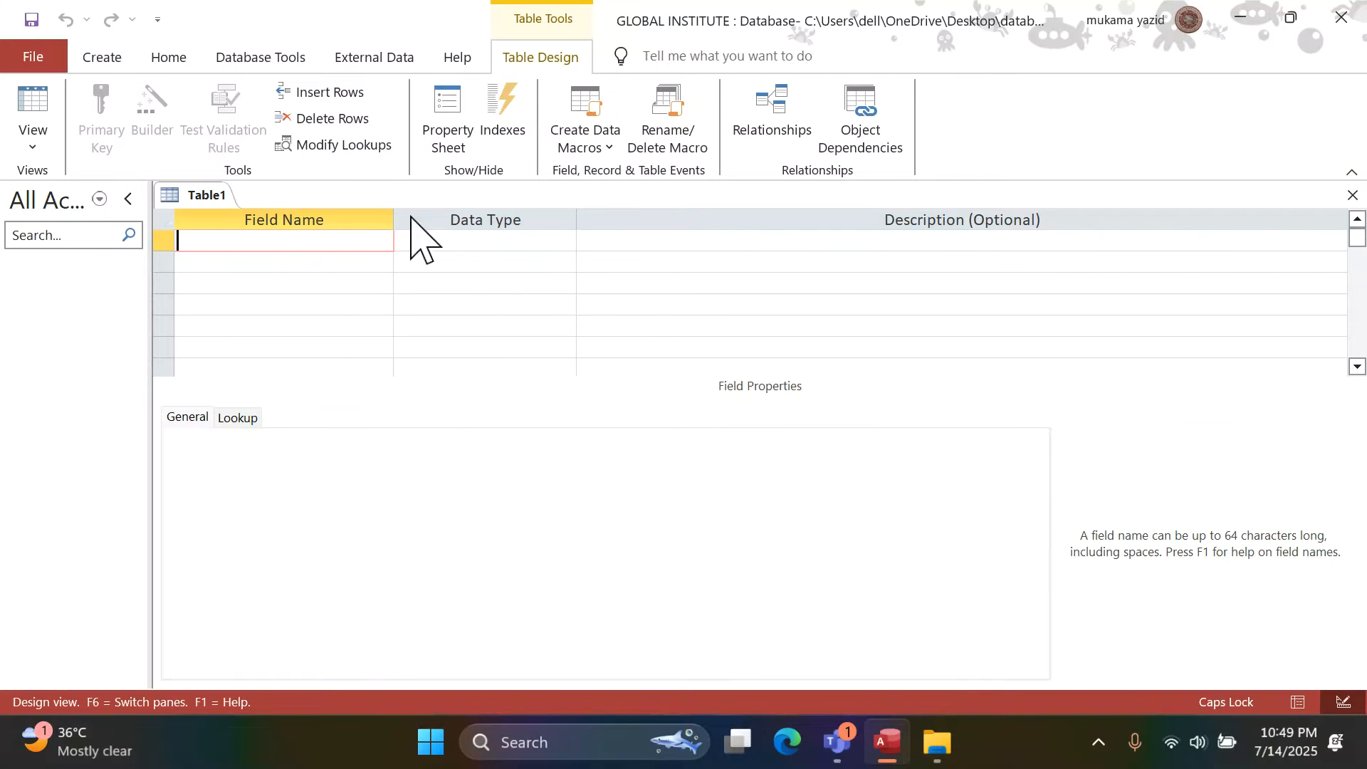
# - Set the data type of the new table's first field to AutoNumber
pyautogui.click(526, 240)
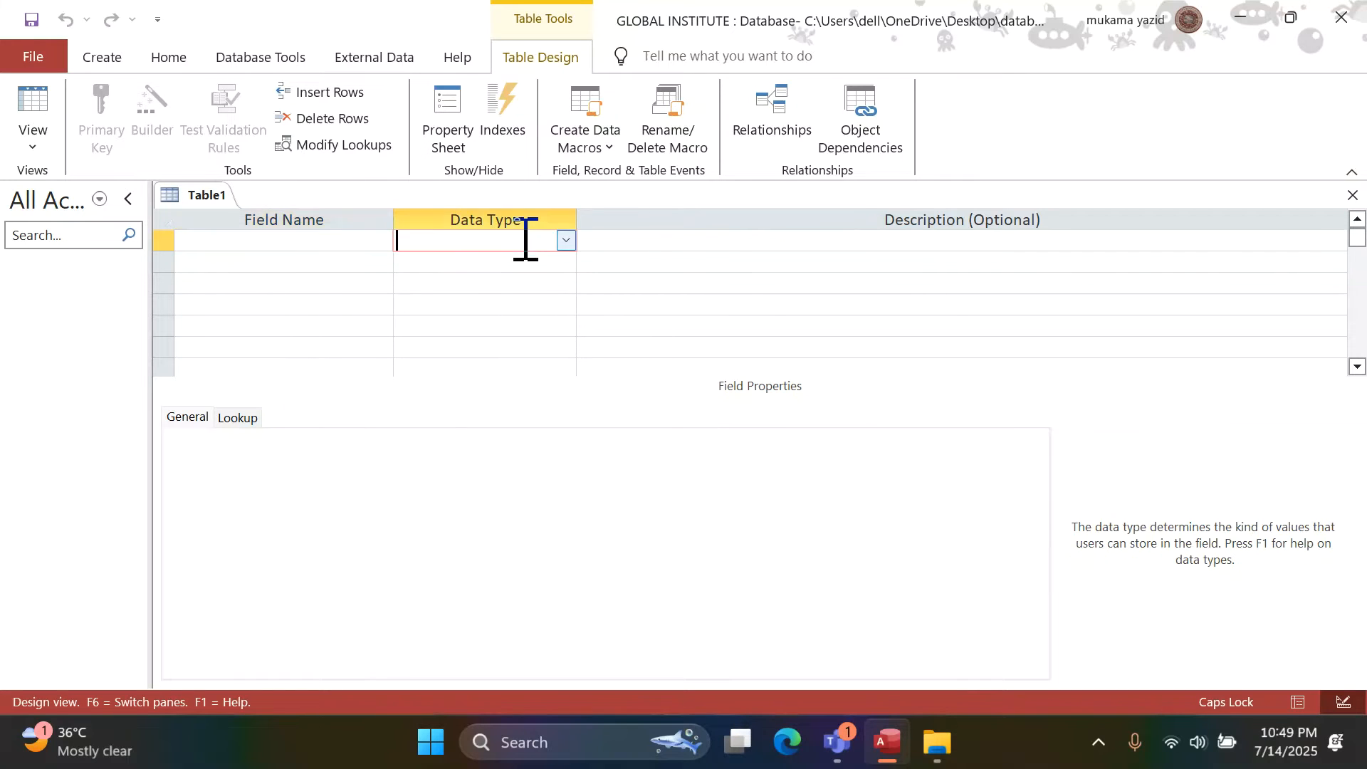
pyautogui.click(566, 241)
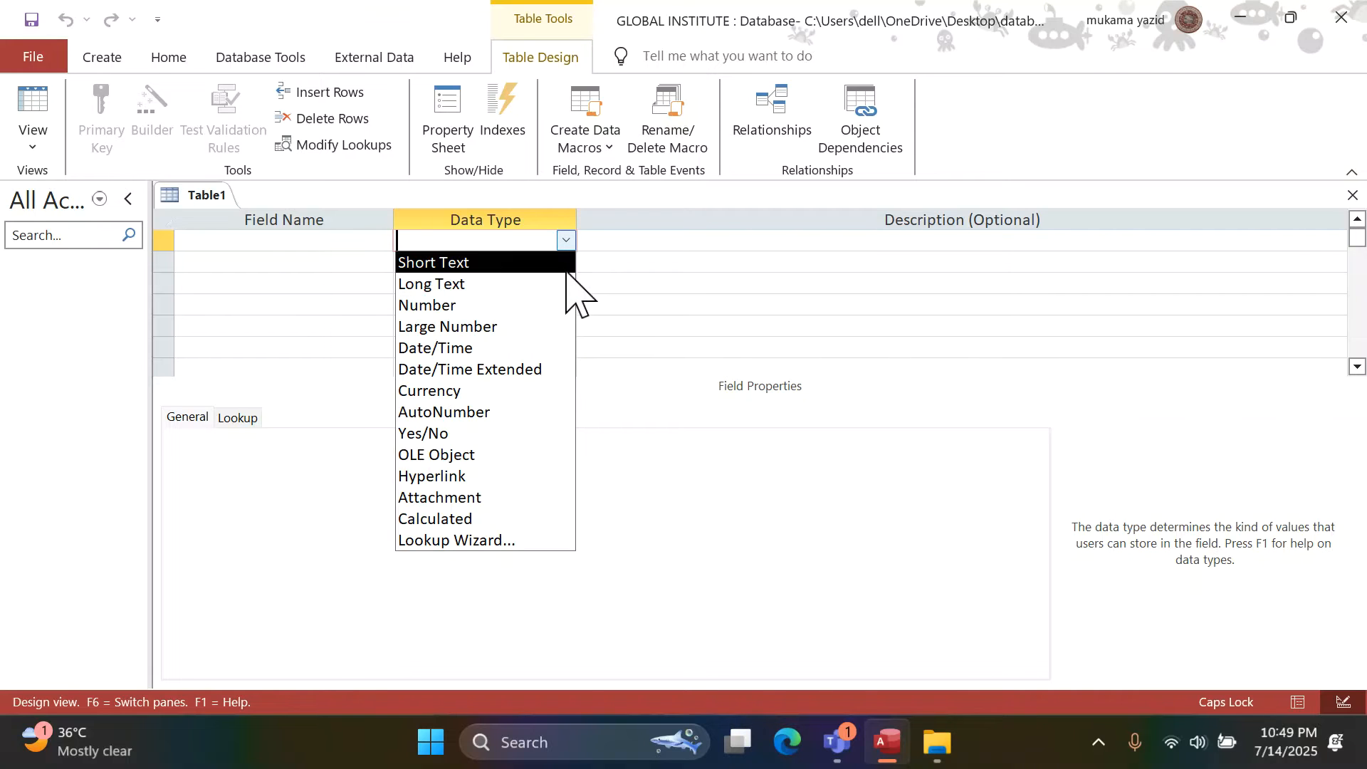
pyautogui.click(557, 413)
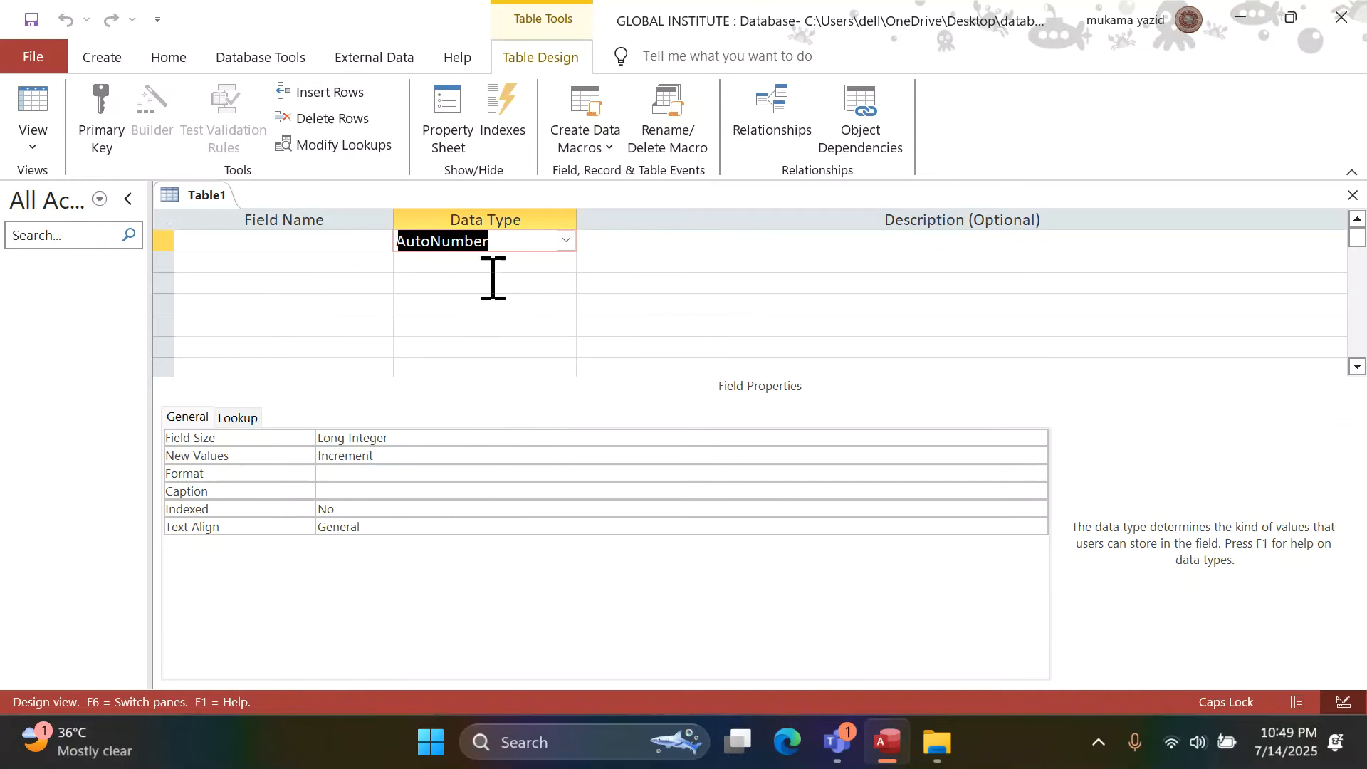
# - Name the AutoNumber field StudentID
pyautogui.click(314, 245)
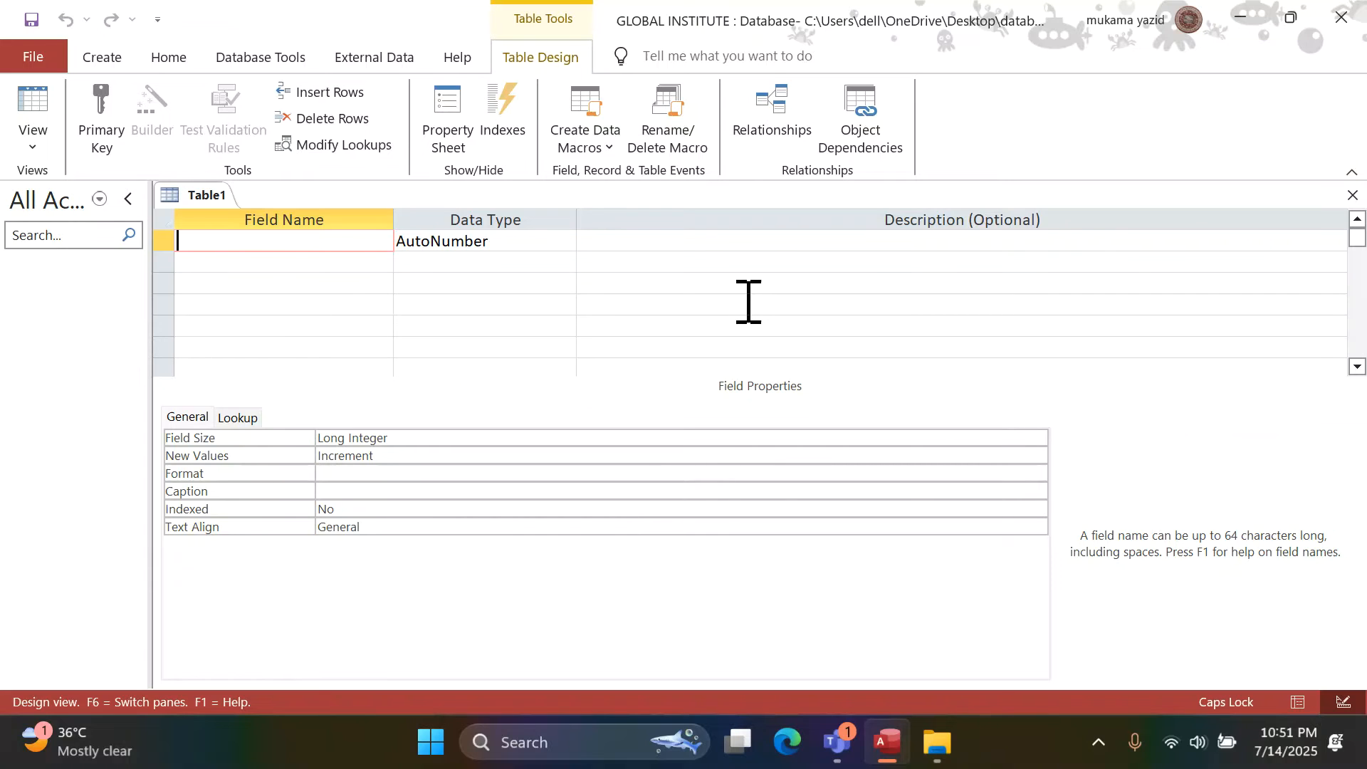
pyautogui.write('A')
pyautogui.press('BackSpace')
pyautogui.write('SD')
pyautogui.press('BackSpace')
pyautogui.write('TUDENT')
pyautogui.press('BackSpace')
pyautogui.press('BackSpace')
pyautogui.press('BackSpace')
pyautogui.press('BackSpace')
pyautogui.press('BackSpace')
pyautogui.press('BackSpace')
pyautogui.press('capslock')
pyautogui.write('tudent')
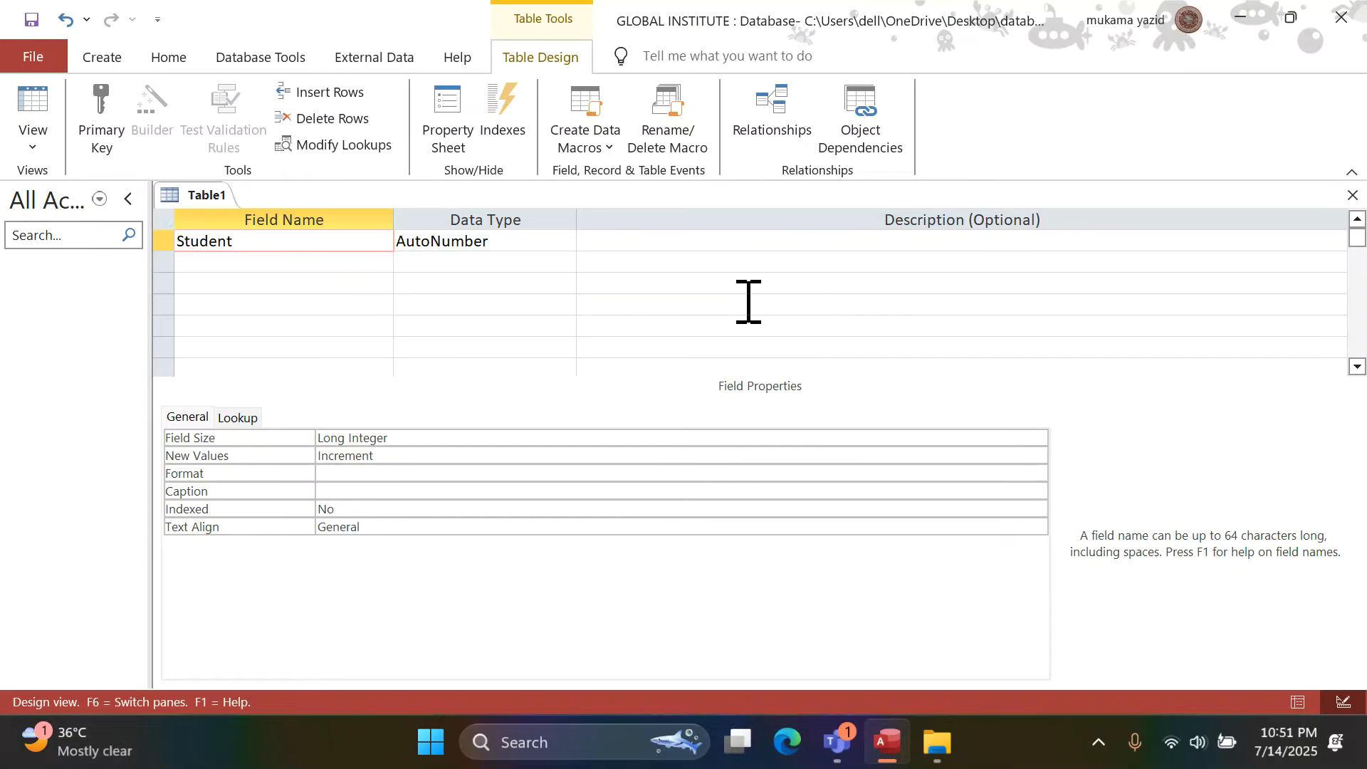
pyautogui.write('ID')
pyautogui.click(356, 265)
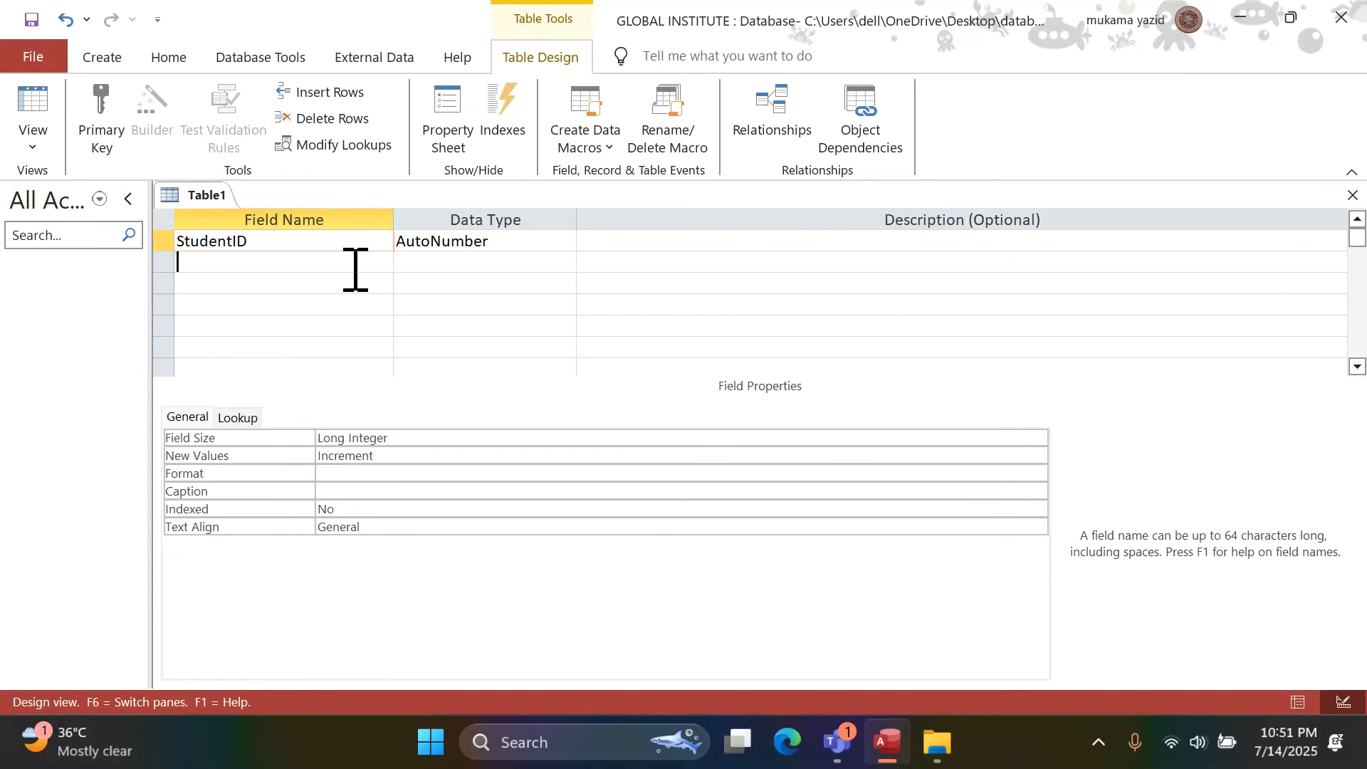
pyautogui.click(324, 246)
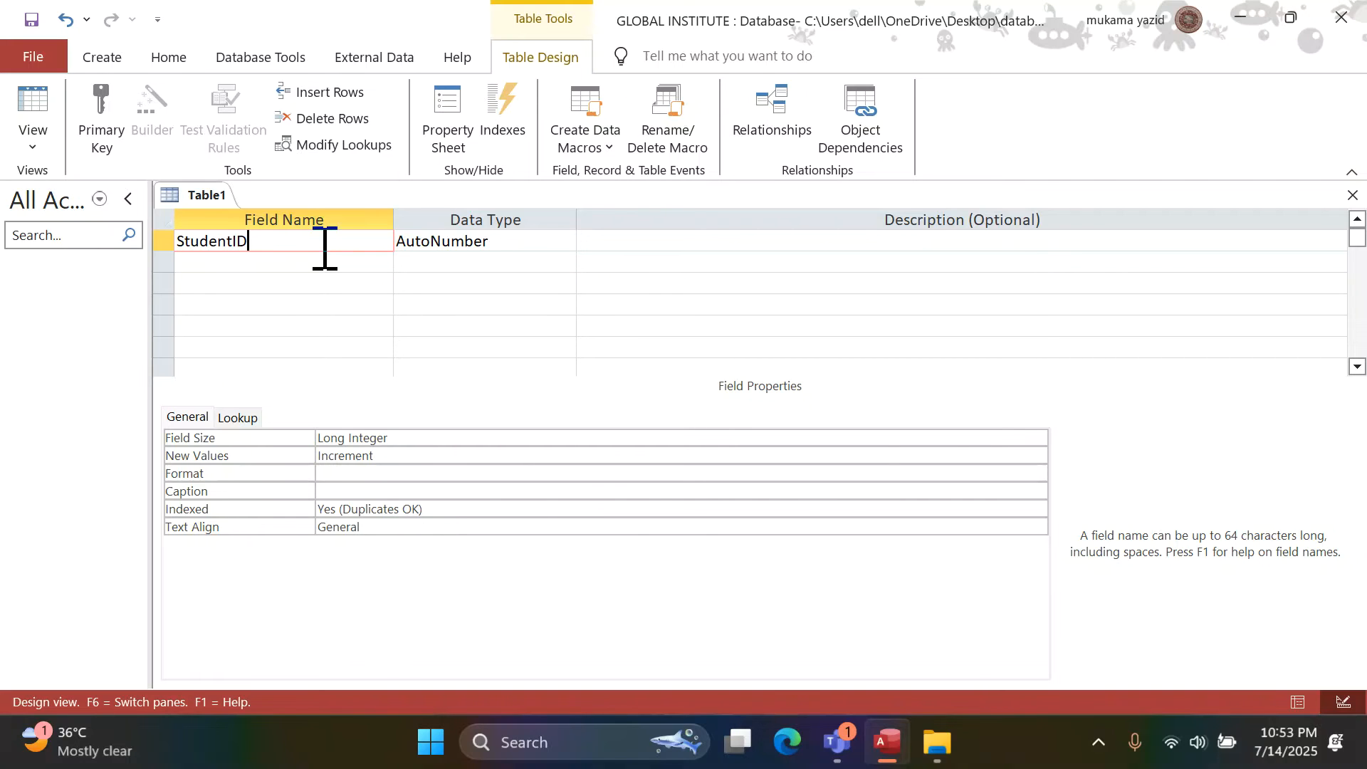
# - Add a FirstName field with the Short Text data type in the row below StudentID
pyautogui.click(292, 263)
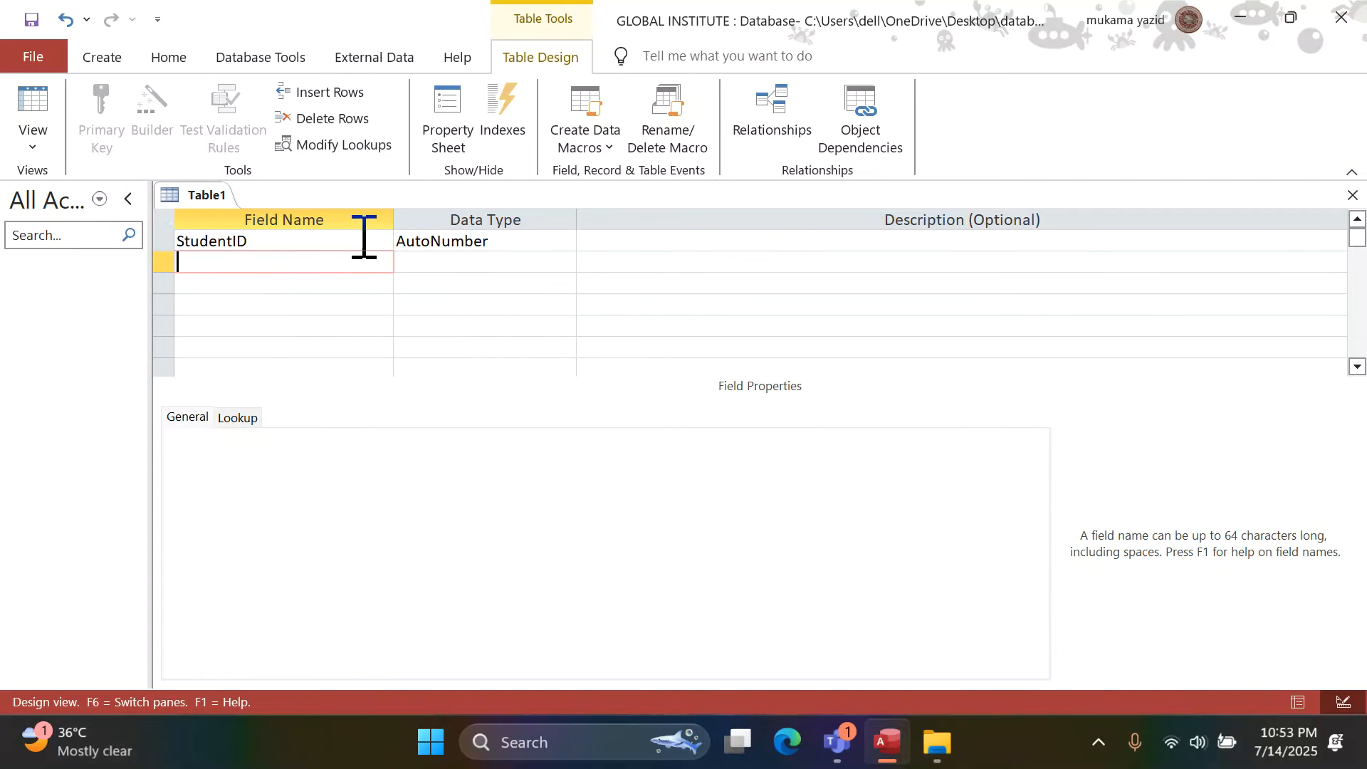
pyautogui.click(507, 242)
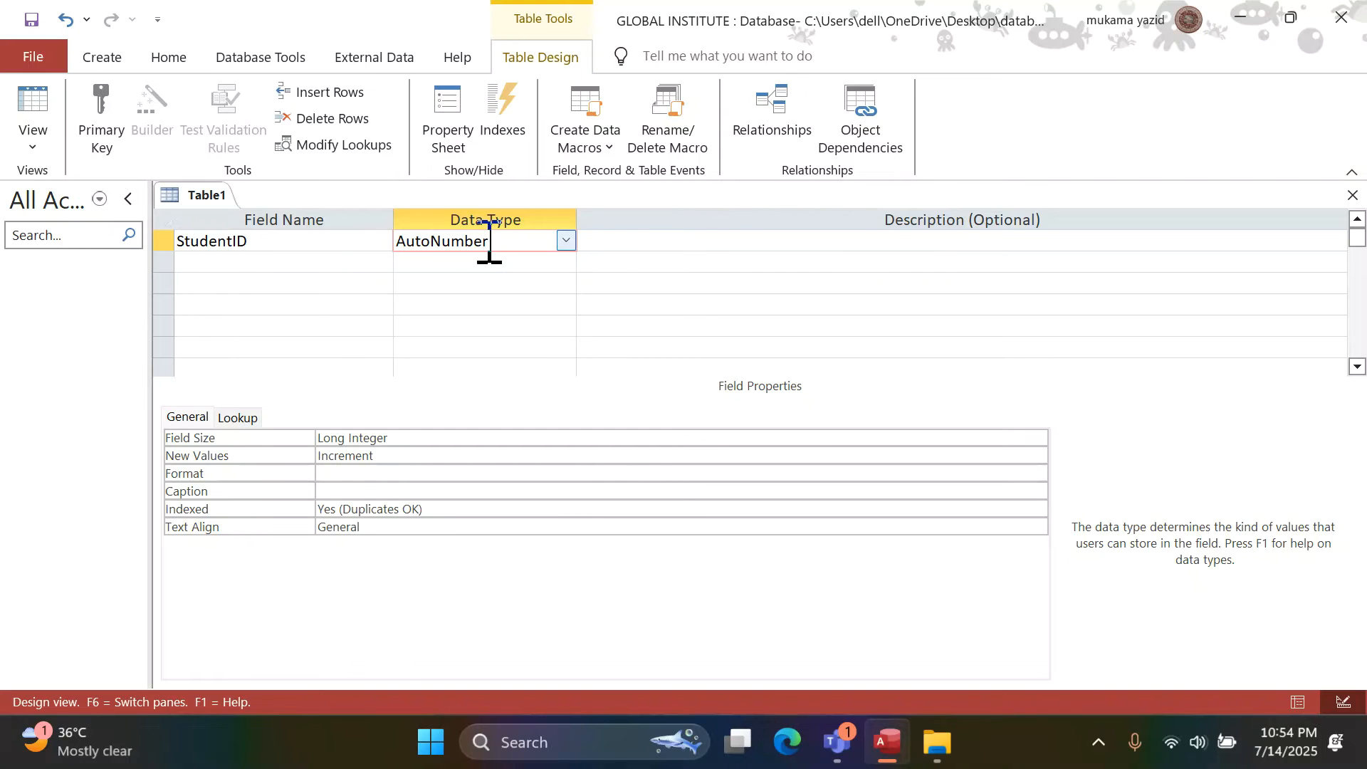
pyautogui.click(293, 262)
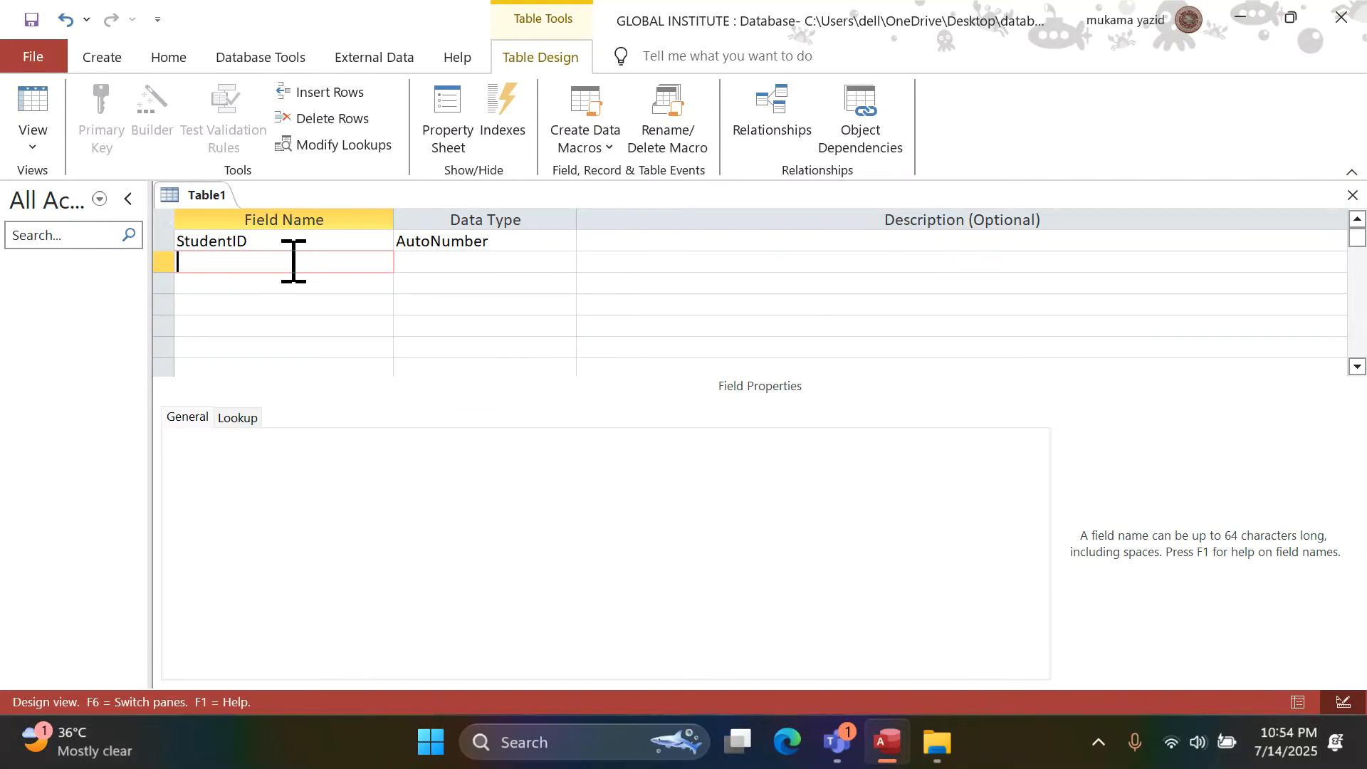
pyautogui.write('na')
pyautogui.press('BackSpace')
pyautogui.press('BackSpace')
pyautogui.write('FirstNate')
pyautogui.press('BackSpace')
pyautogui.press('BackSpace')
pyautogui.write('me ')
pyautogui.write('S')
pyautogui.press('BackSpace')
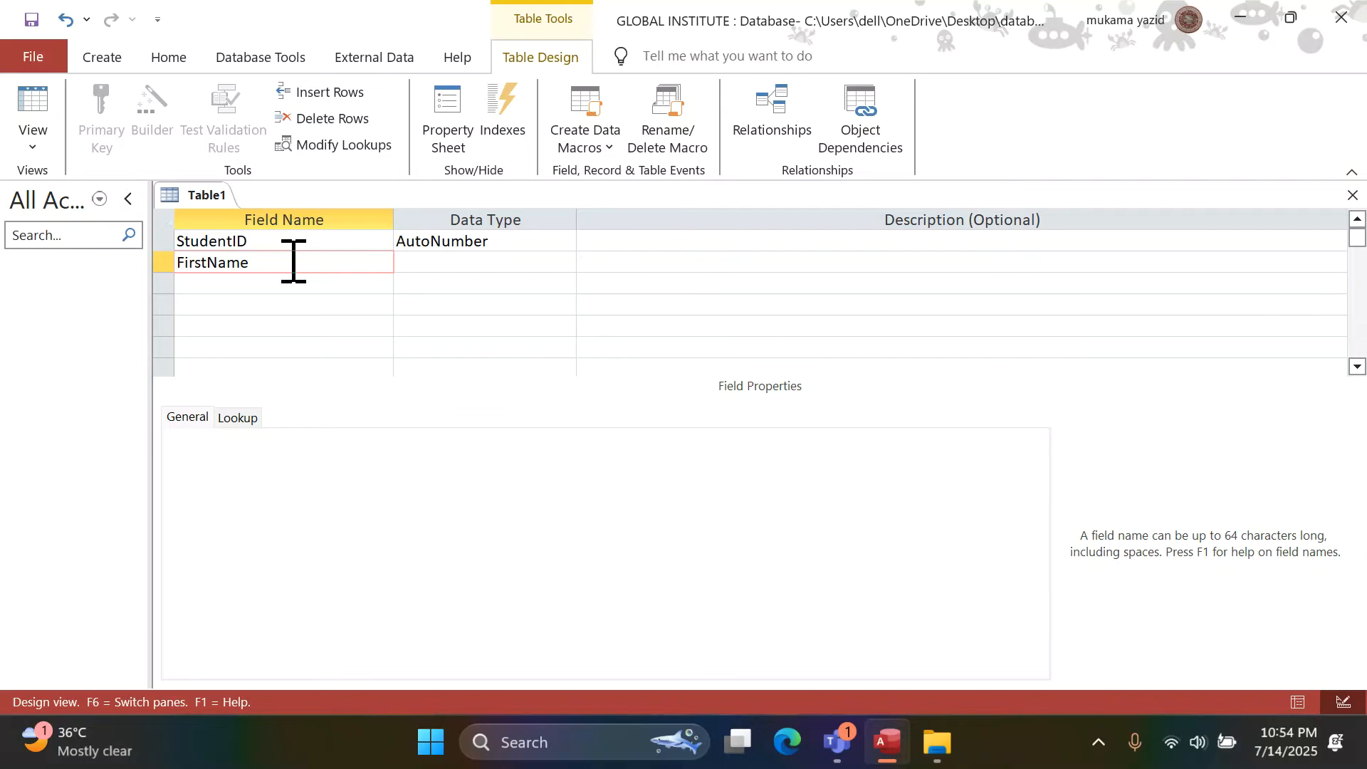
pyautogui.click(438, 265)
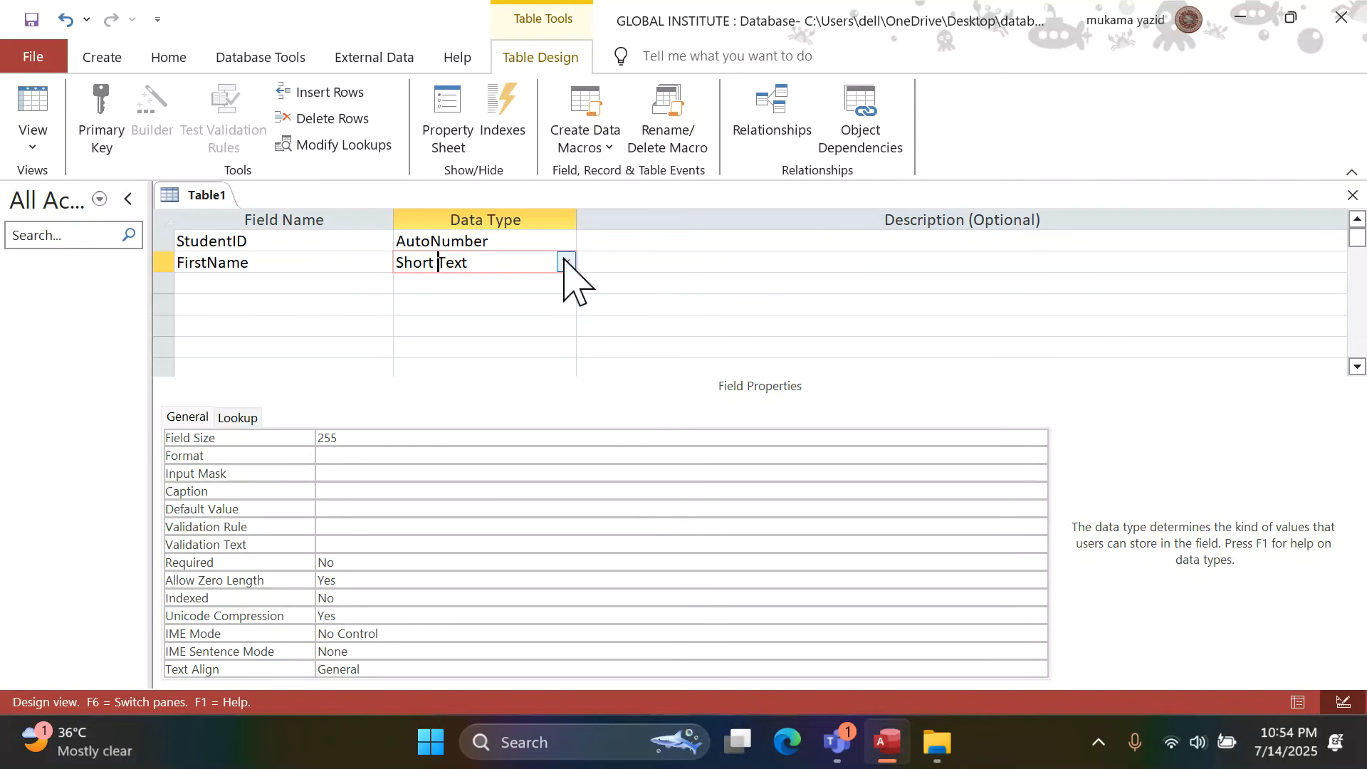
# - Add a SecondName field with the Short Text data type below FirstName
pyautogui.click(198, 278)
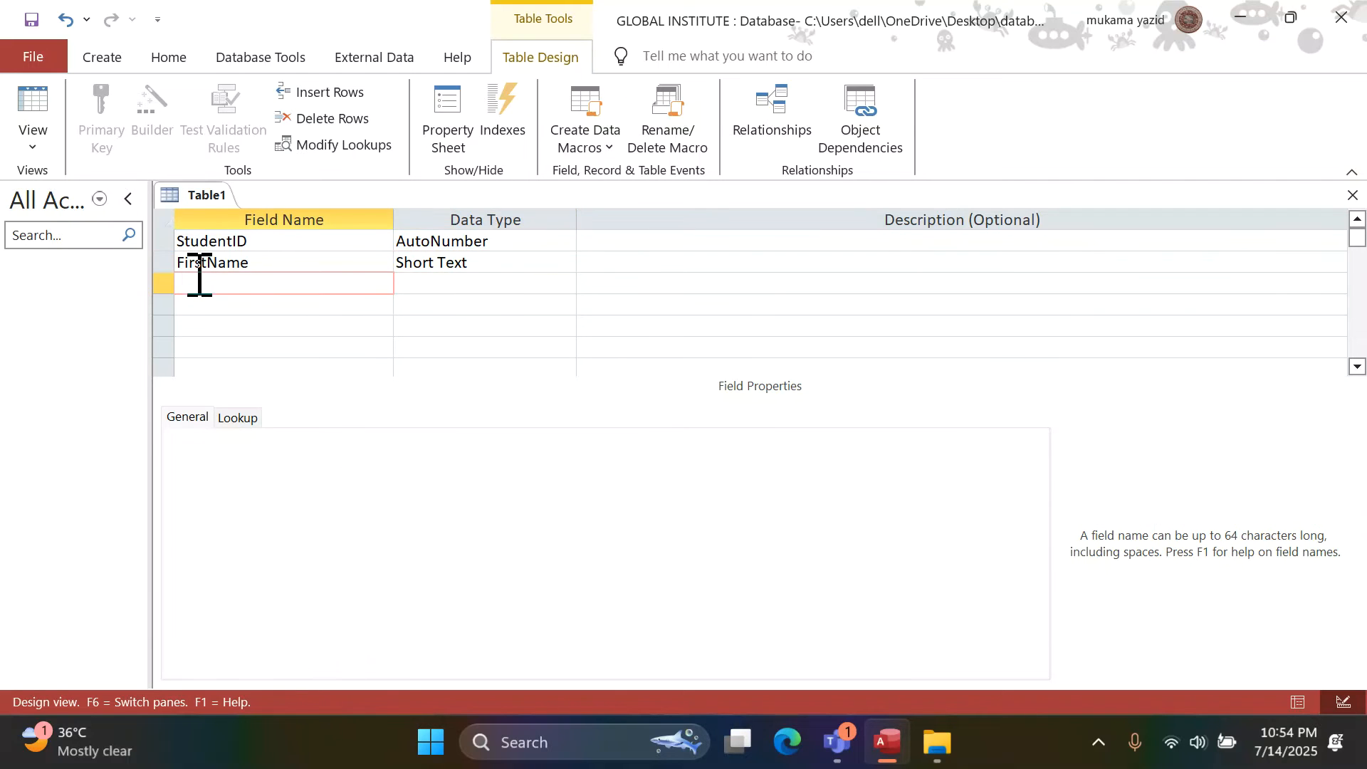
pyautogui.write('SecondName')
pyautogui.click(202, 302)
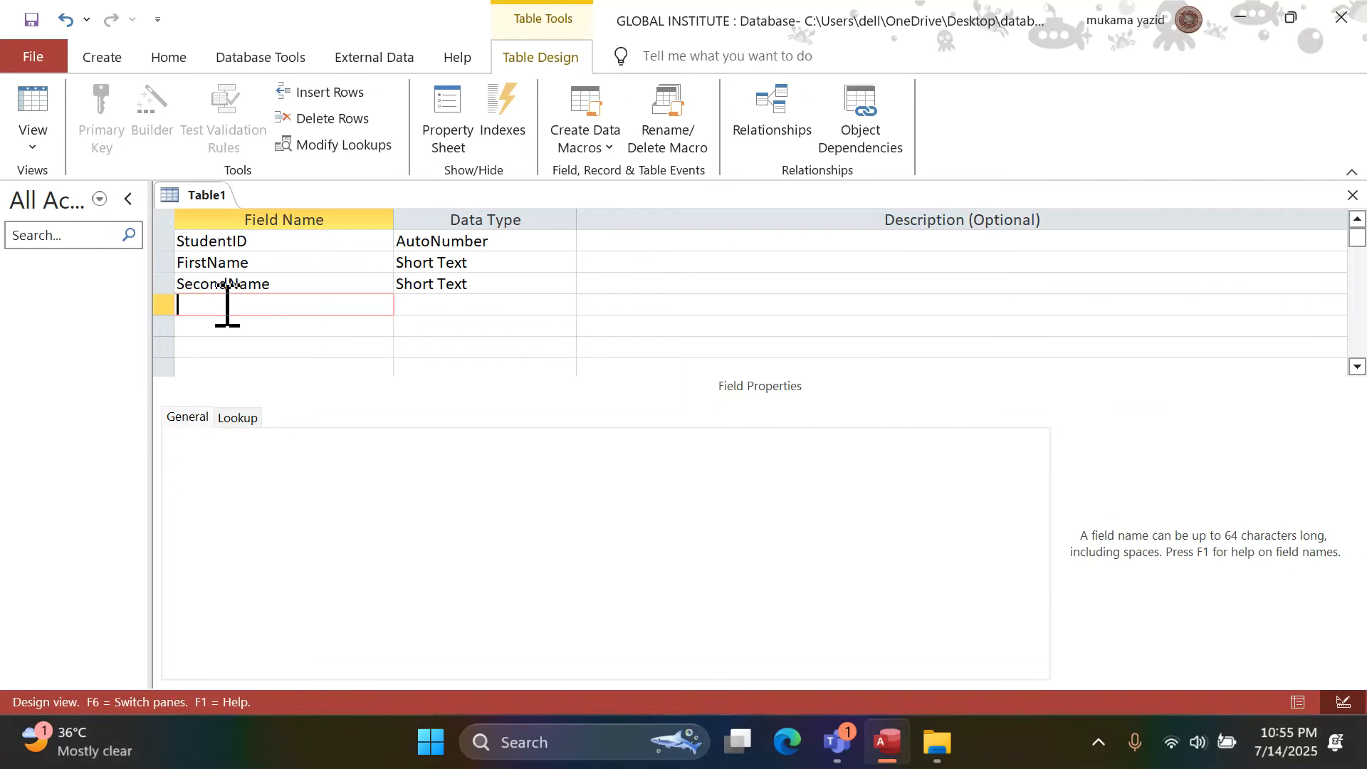
# - Add a DOB field below SecondName and set its data type to Date/Time
pyautogui.write('DOB')
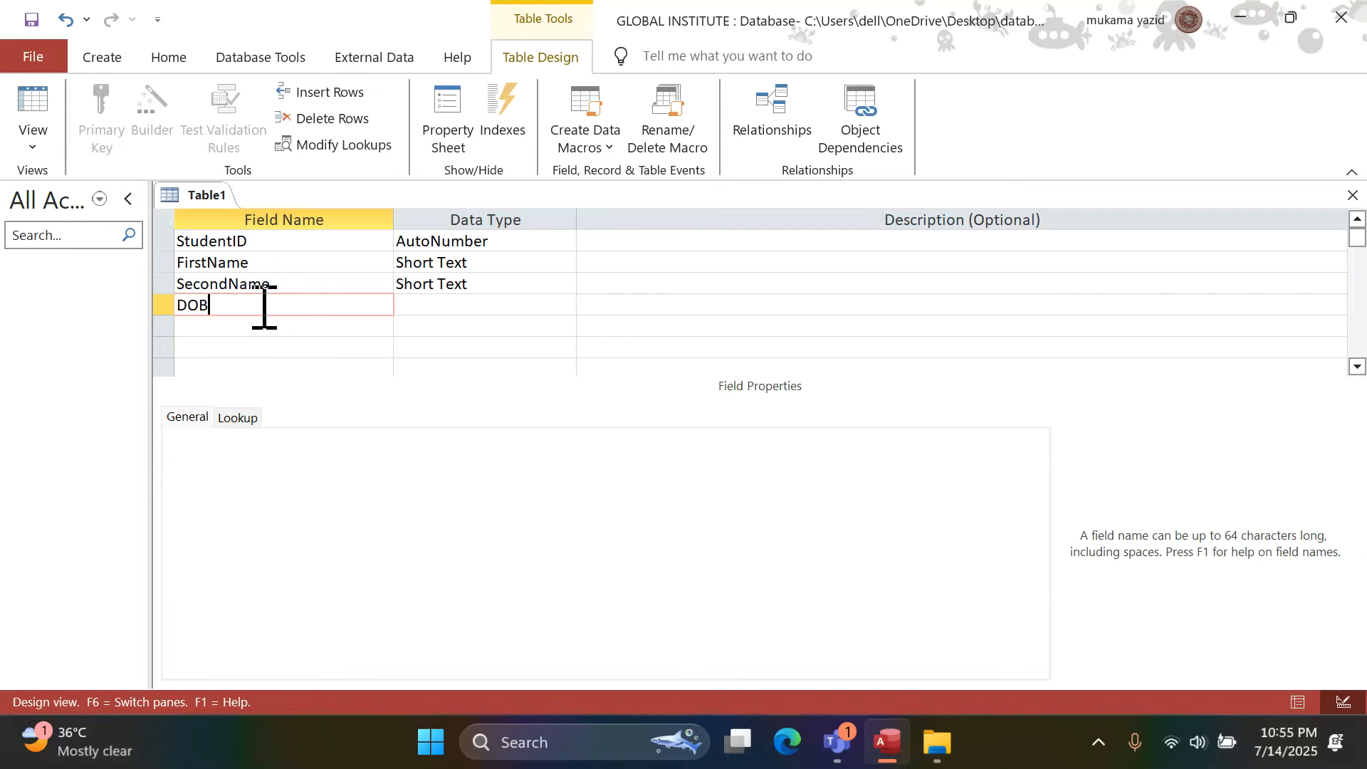
pyautogui.click(462, 306)
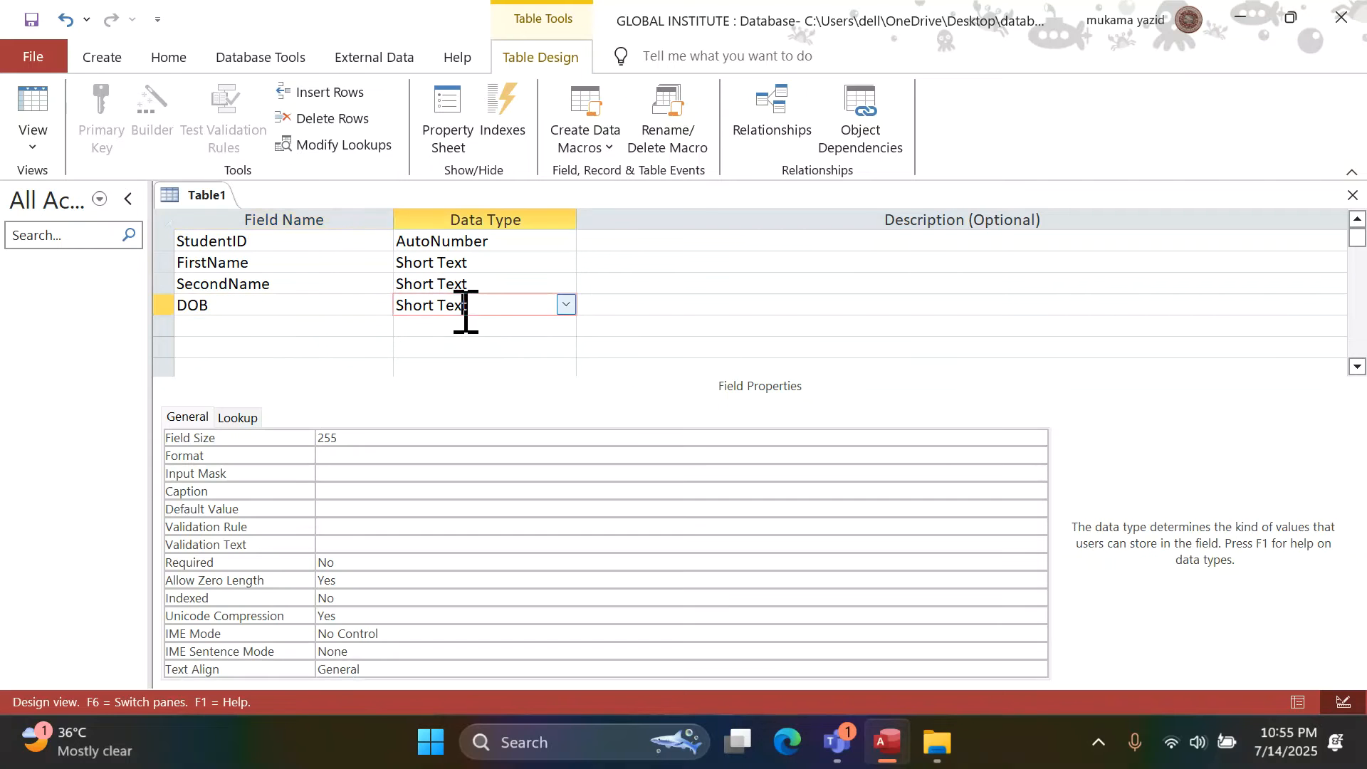
pyautogui.click(568, 306)
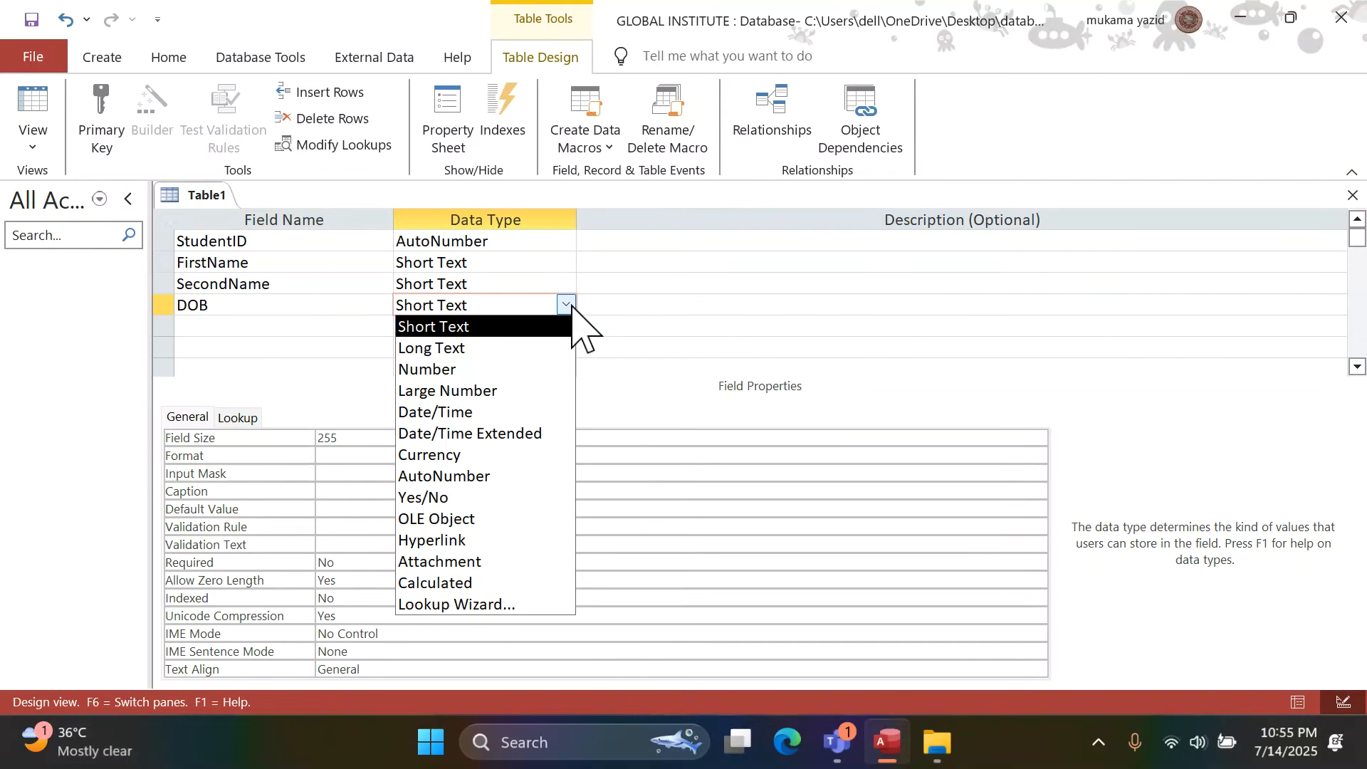
pyautogui.click(531, 413)
pyautogui.click(253, 327)
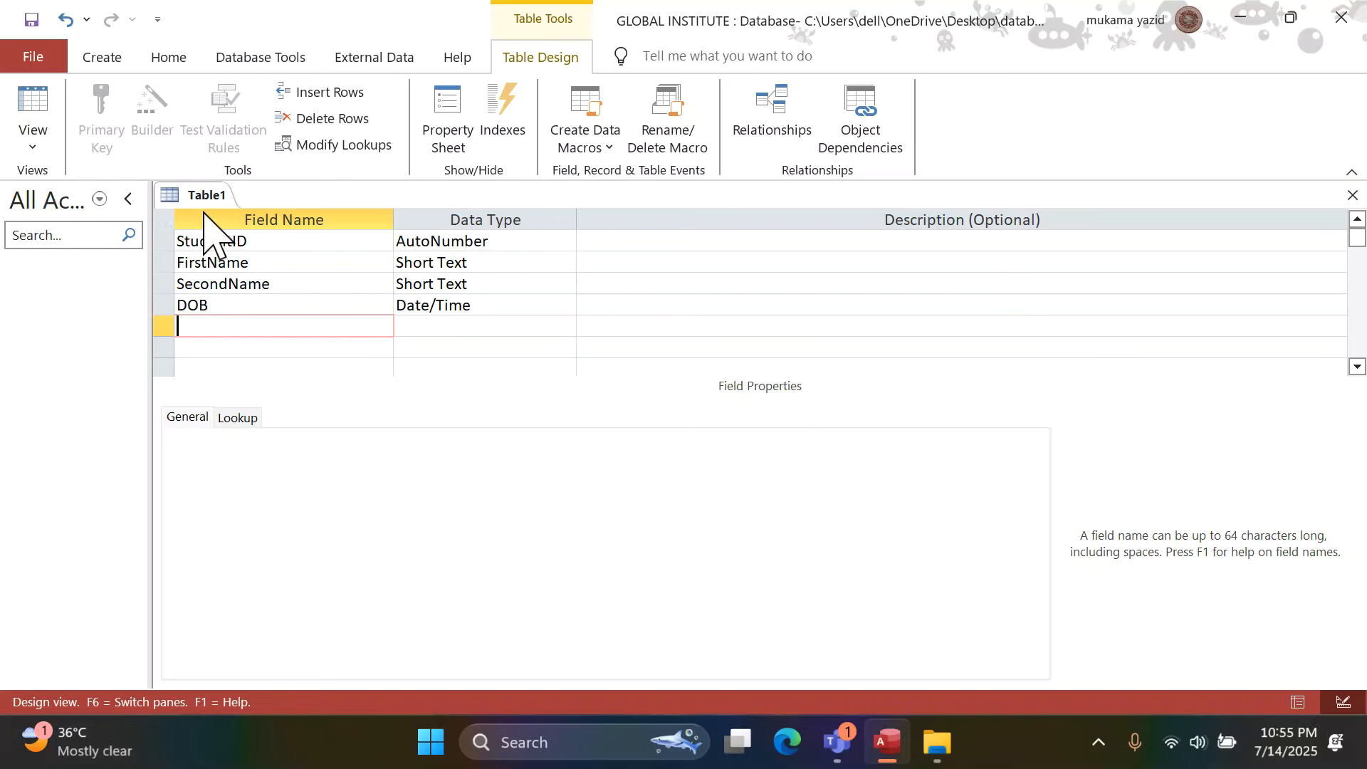
# - Close the table, saving it as "student details" and letting Access create a primary key
pyautogui.click(1353, 195)
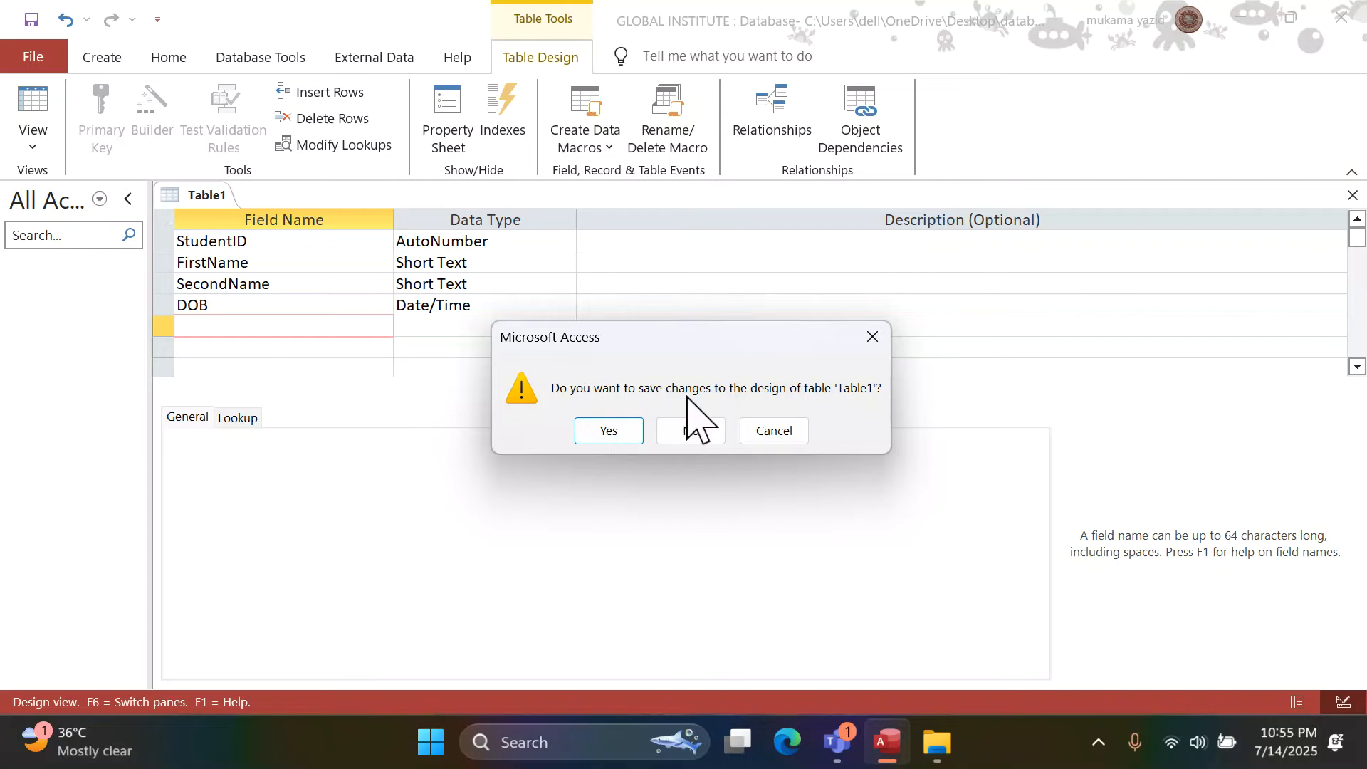
pyautogui.click(598, 434)
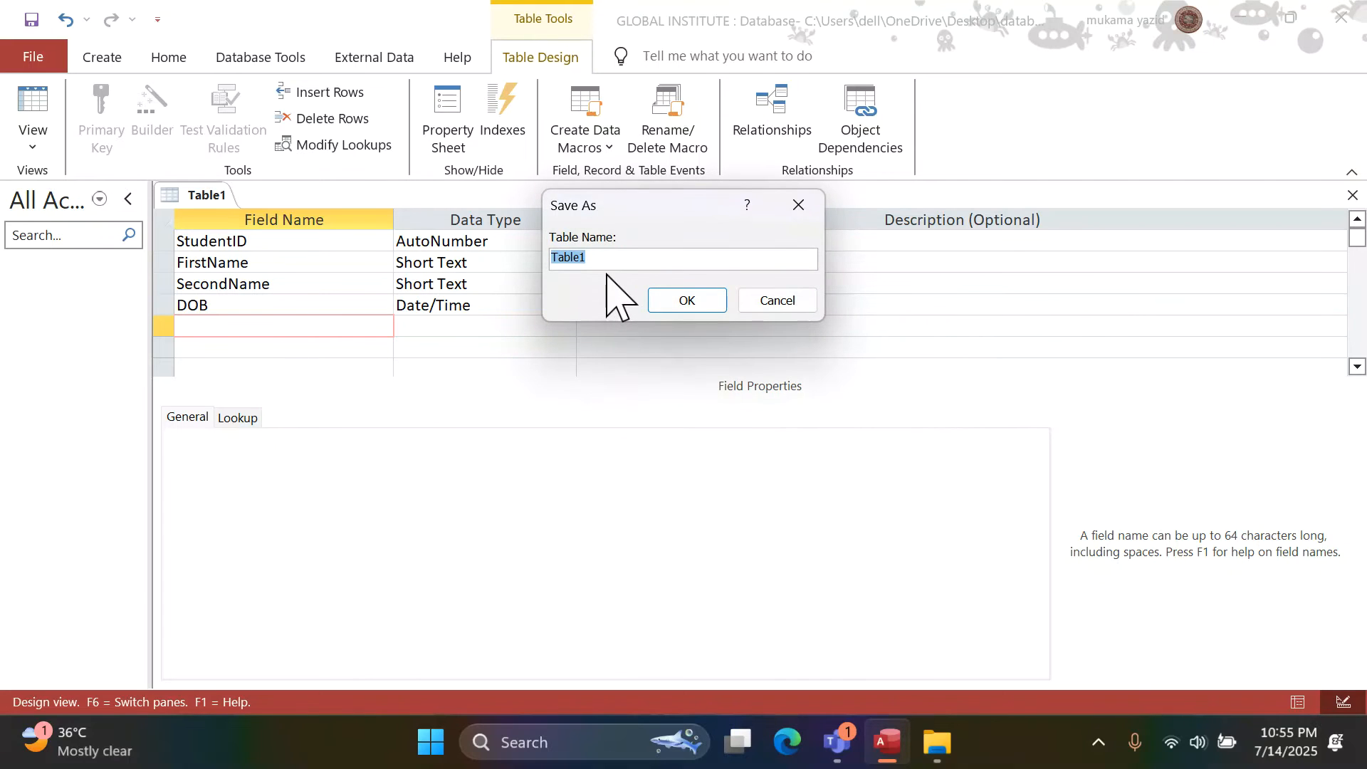
pyautogui.write('student details')
pyautogui.click(675, 300)
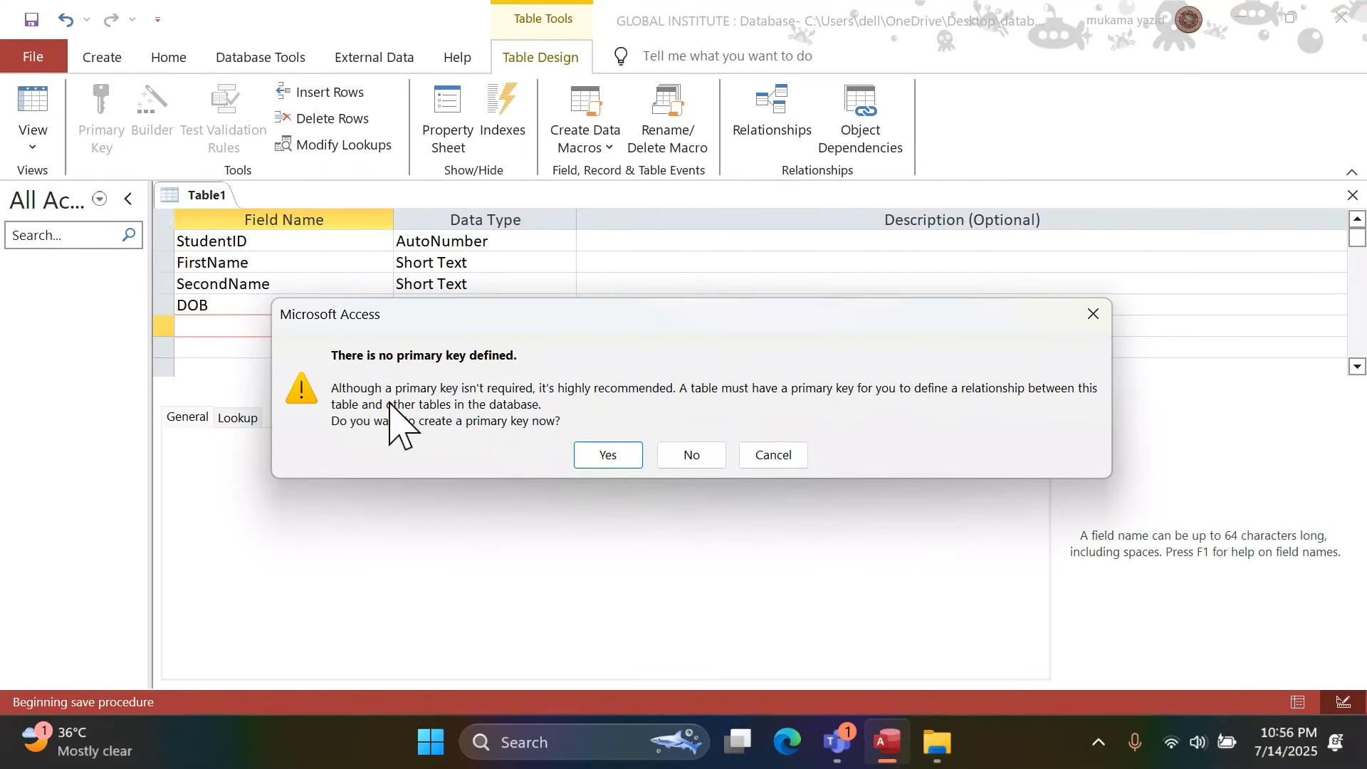
pyautogui.click(610, 455)
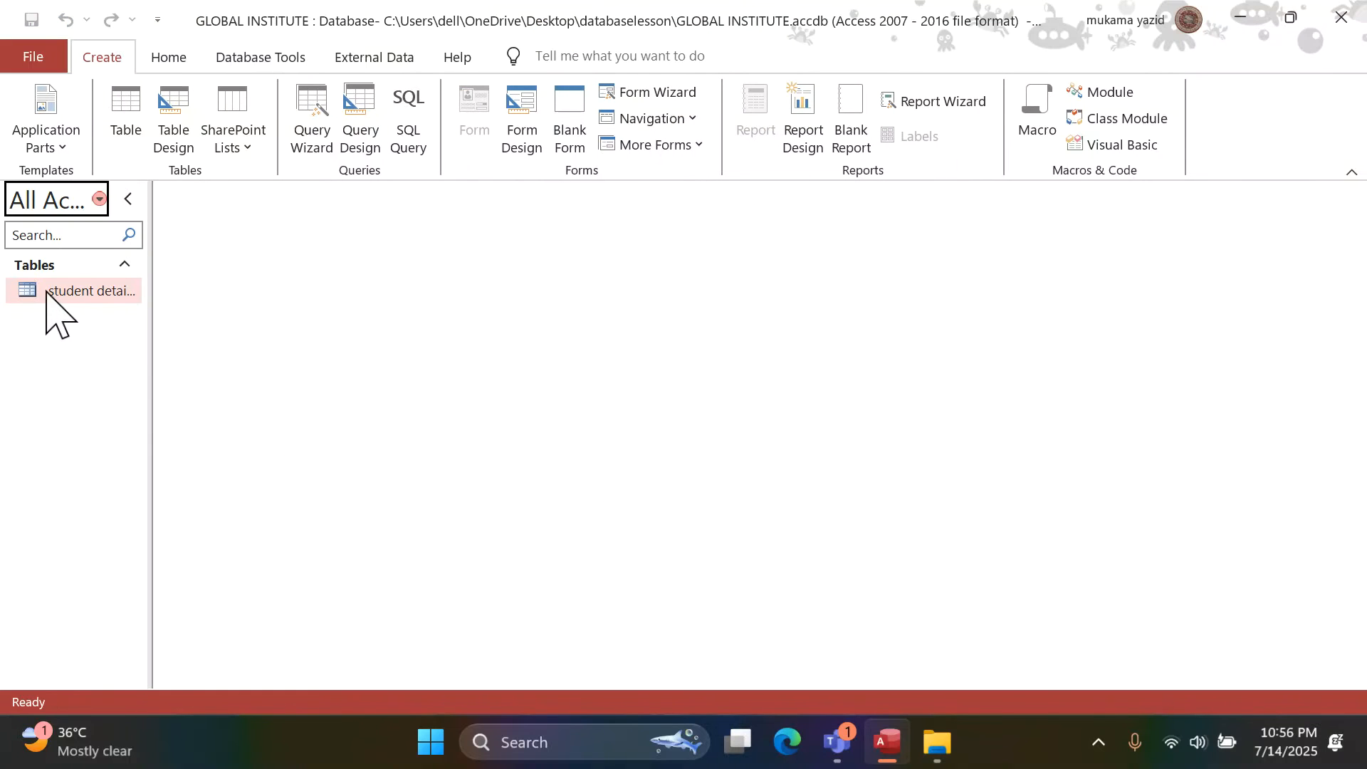
# - Open the student details table in Datasheet view and enter the first student's first name
pyautogui.doubleClick(89, 292)
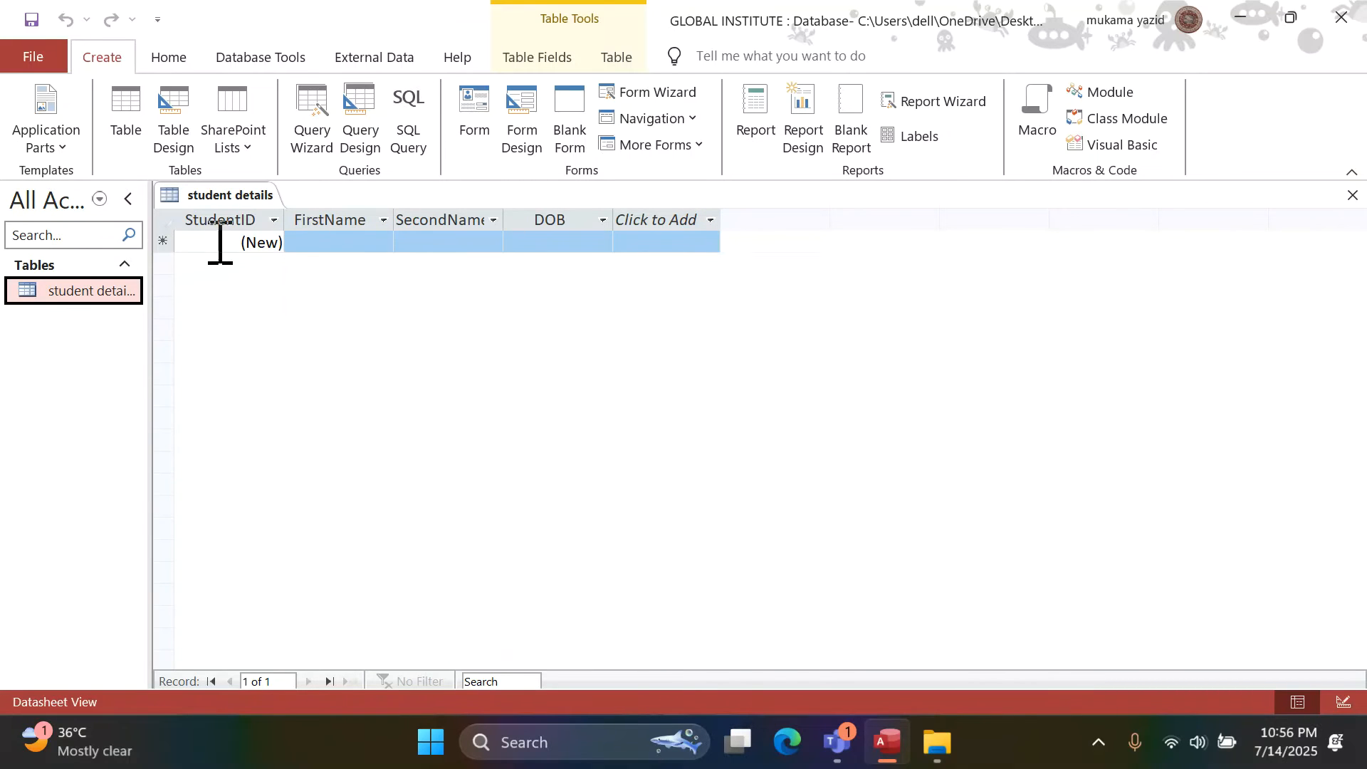
pyautogui.click(329, 242)
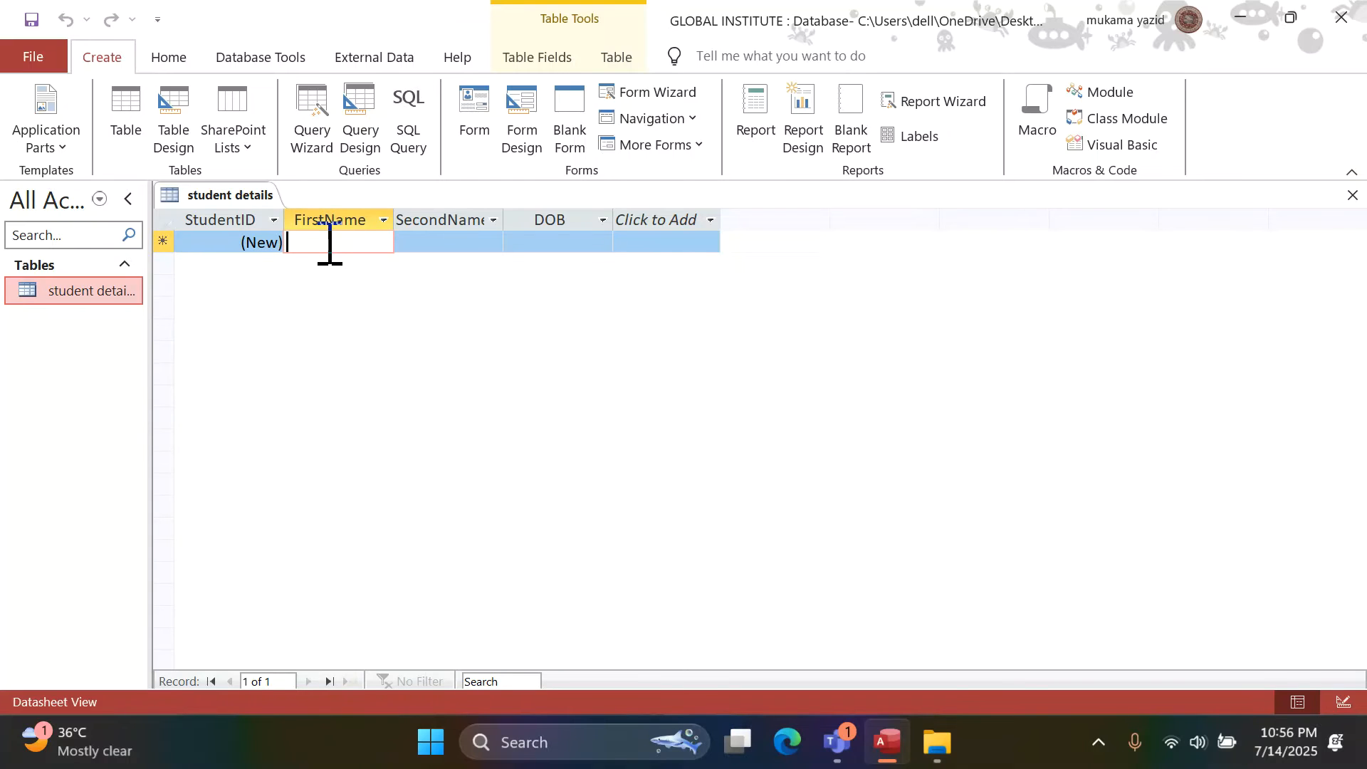
pyautogui.write('mukama')
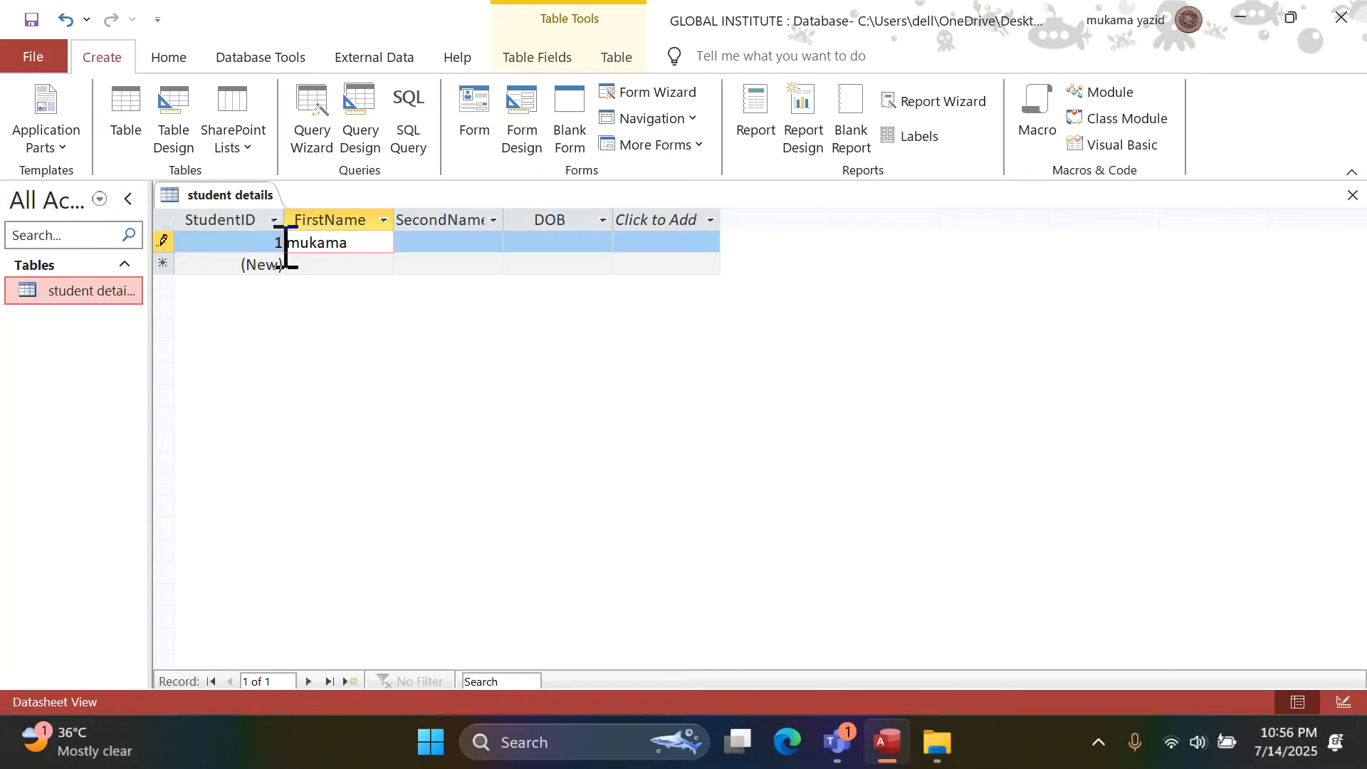
pyautogui.click(437, 243)
# - Add three more records with only first names, repeating the first student's name in the third and the second's in the fourth
pyautogui.click(333, 266)
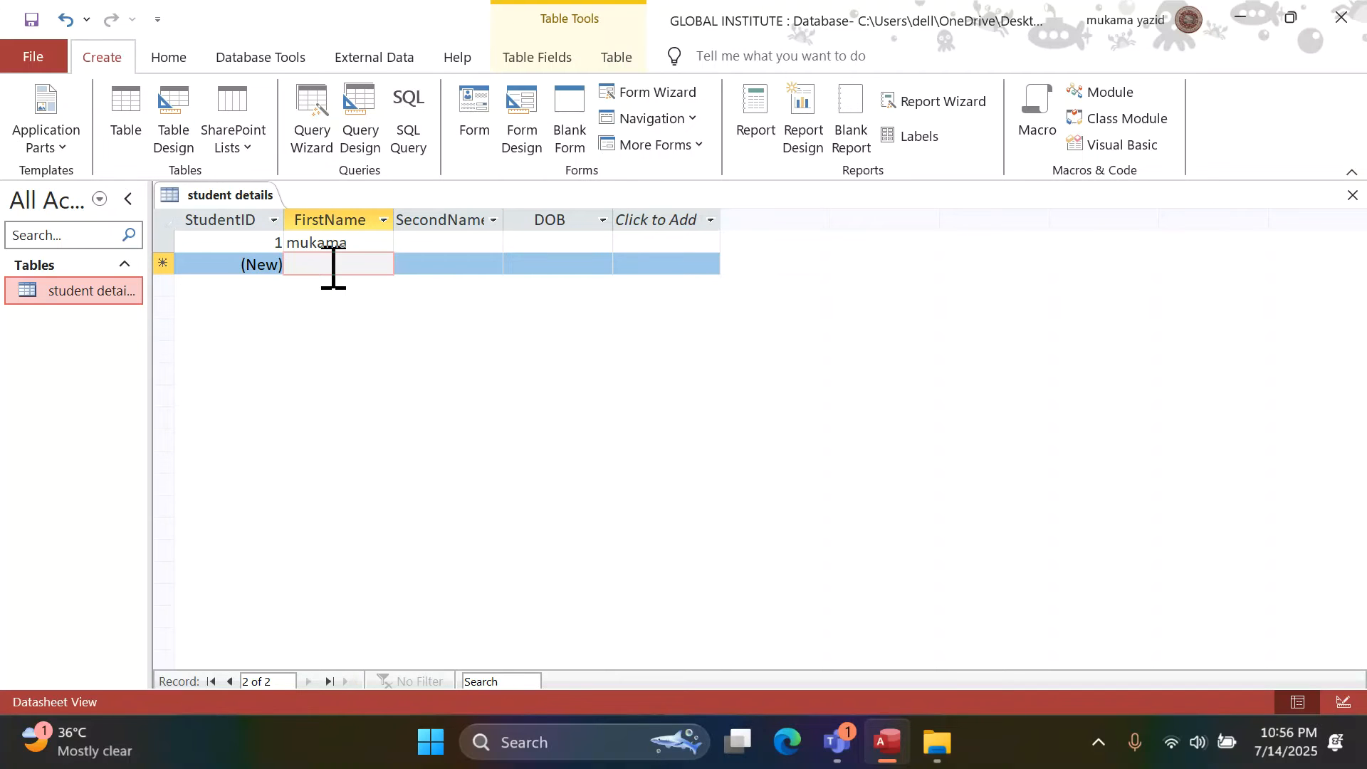
pyautogui.write('m')
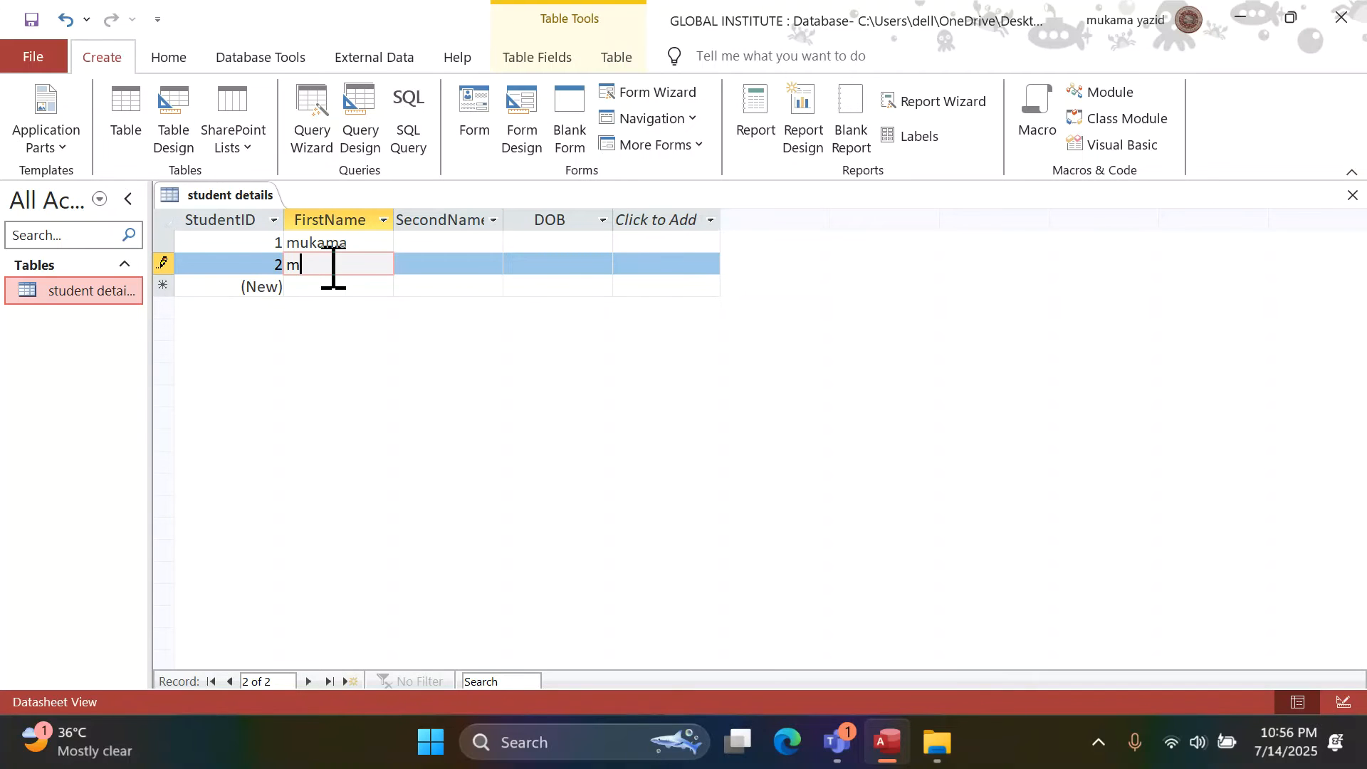
pyautogui.write('usa')
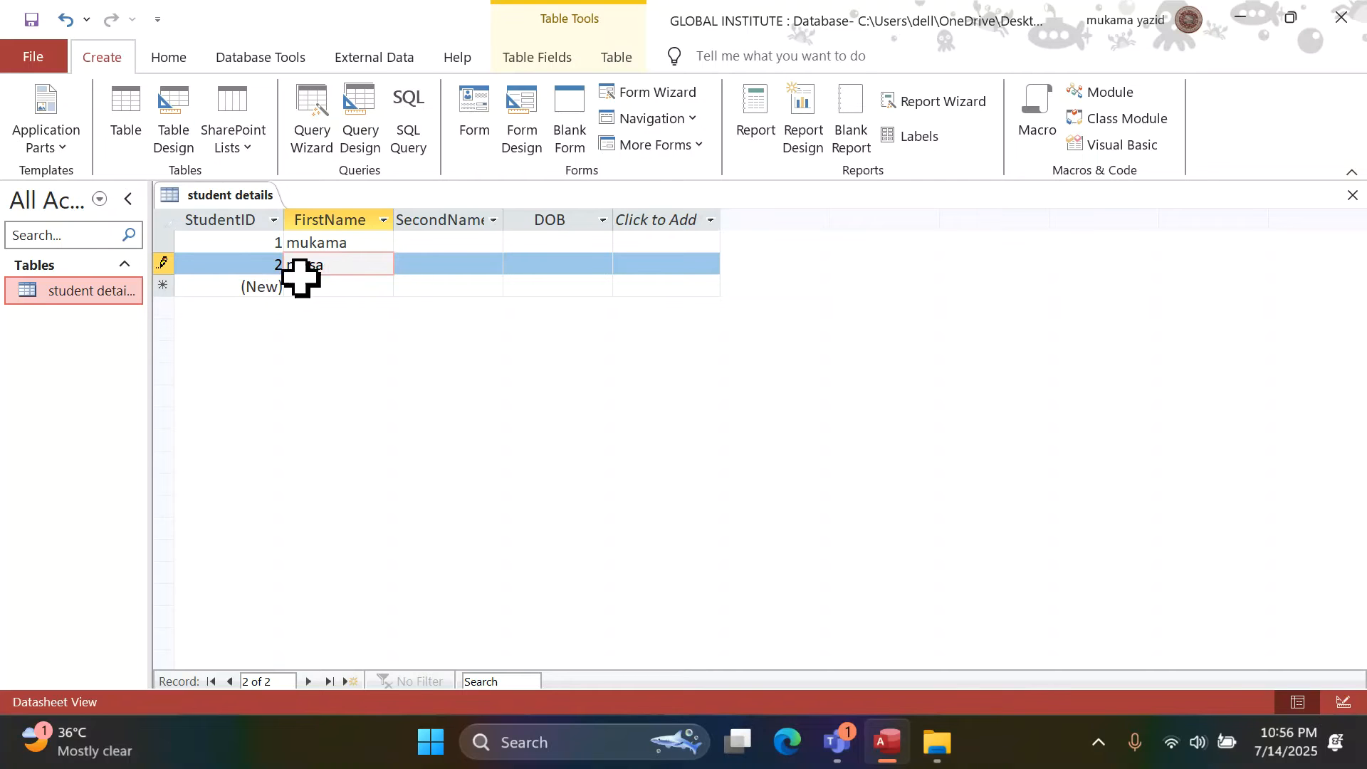
pyautogui.click(346, 292)
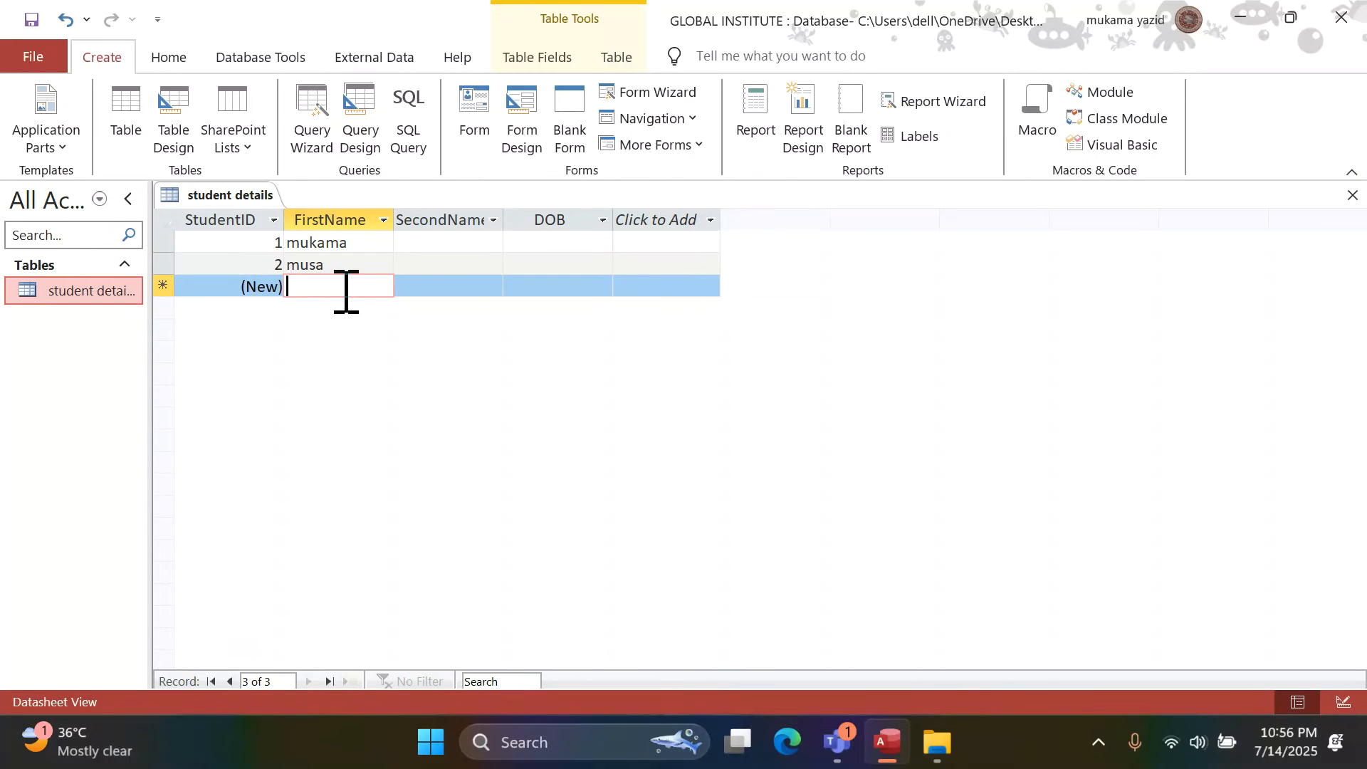
pyautogui.write('mukama')
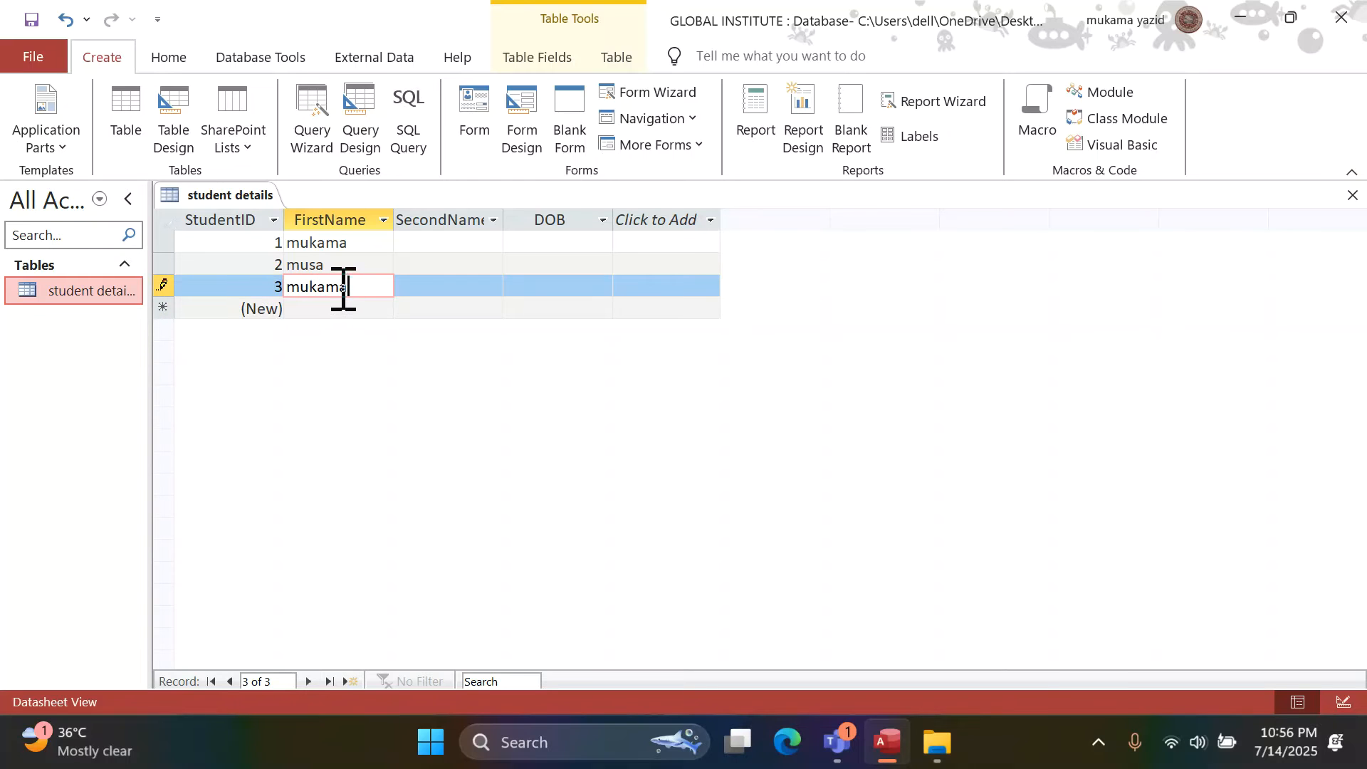
pyautogui.click(339, 314)
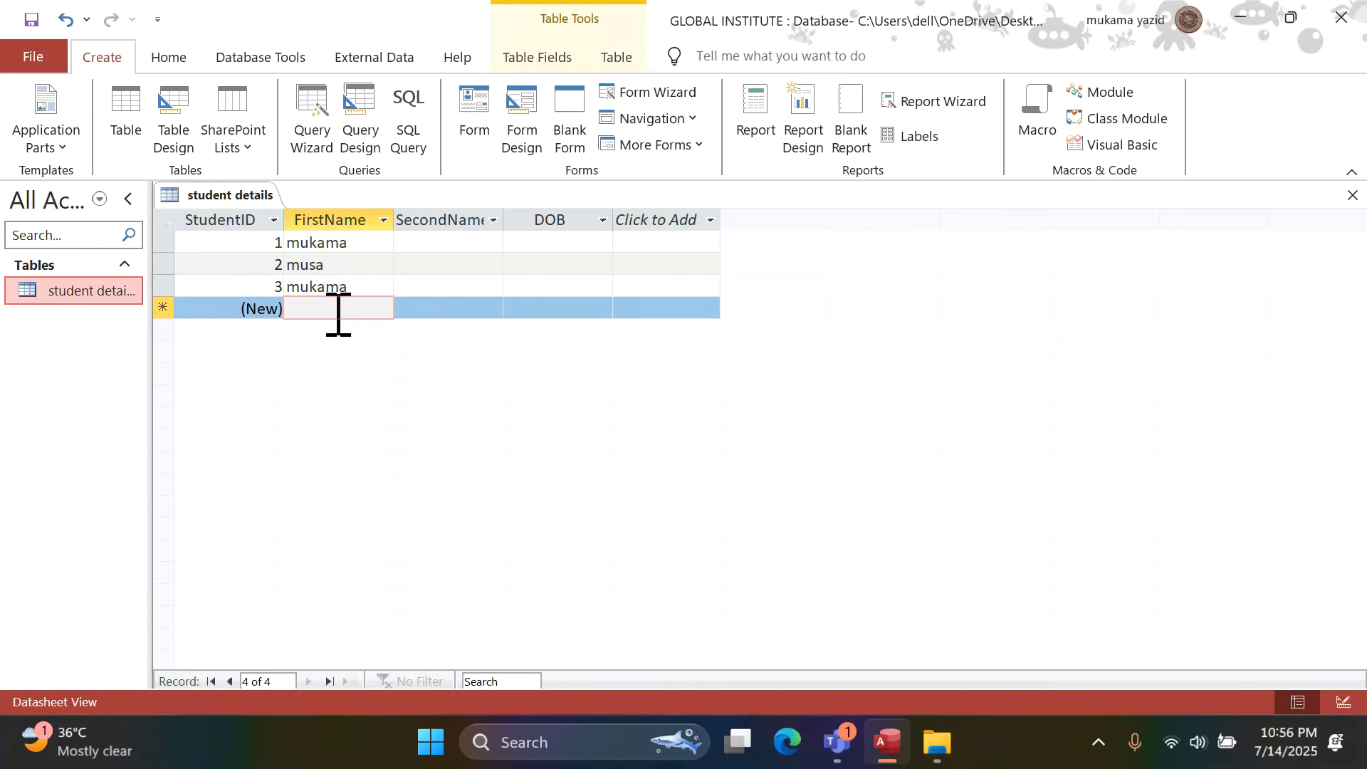
pyautogui.write('musa')
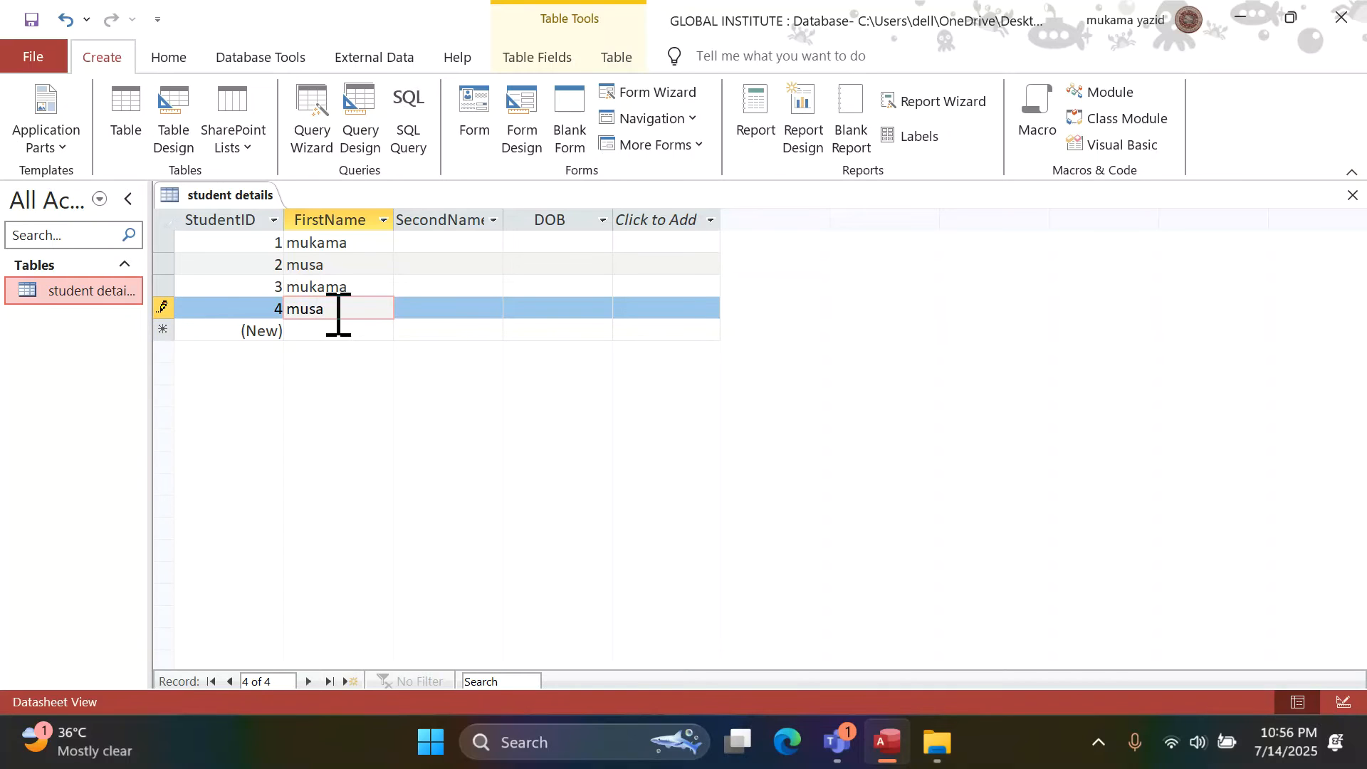
pyautogui.click(346, 248)
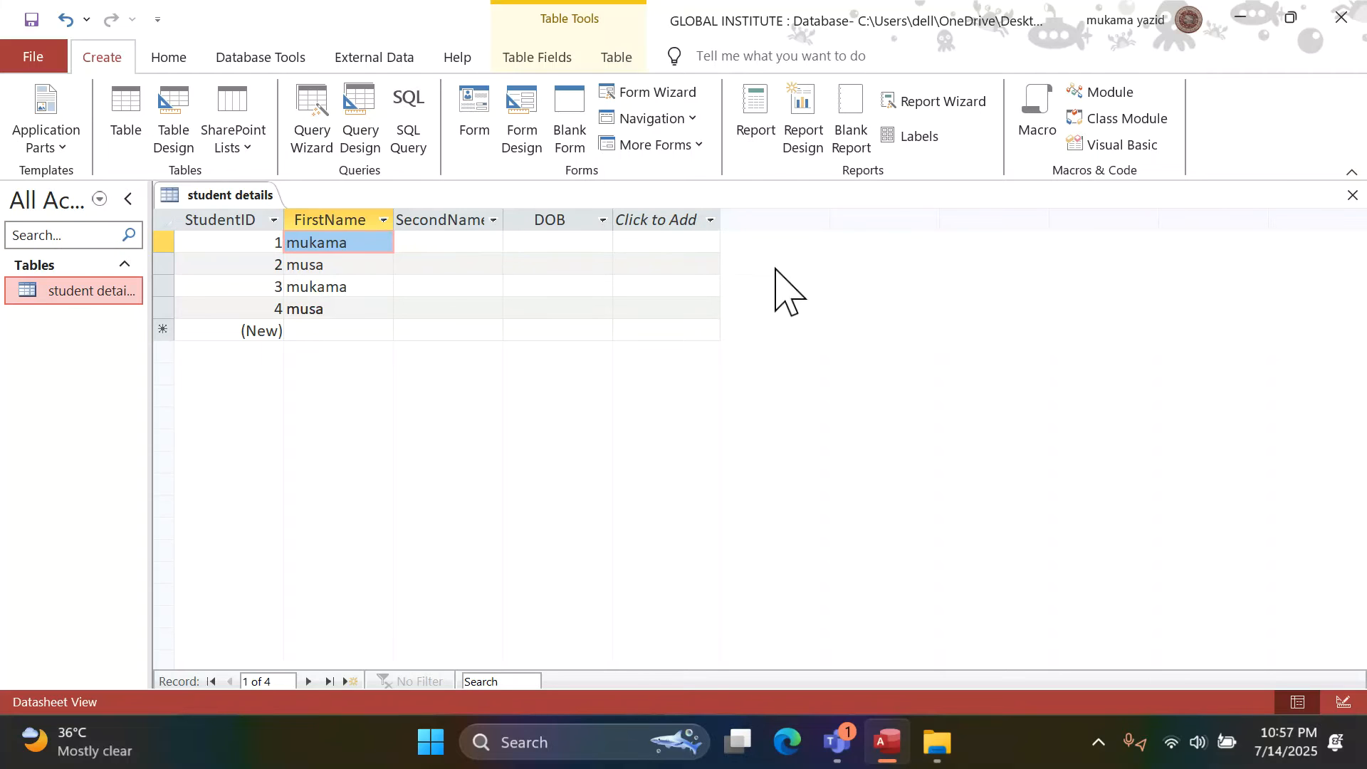
pyautogui.click(452, 283)
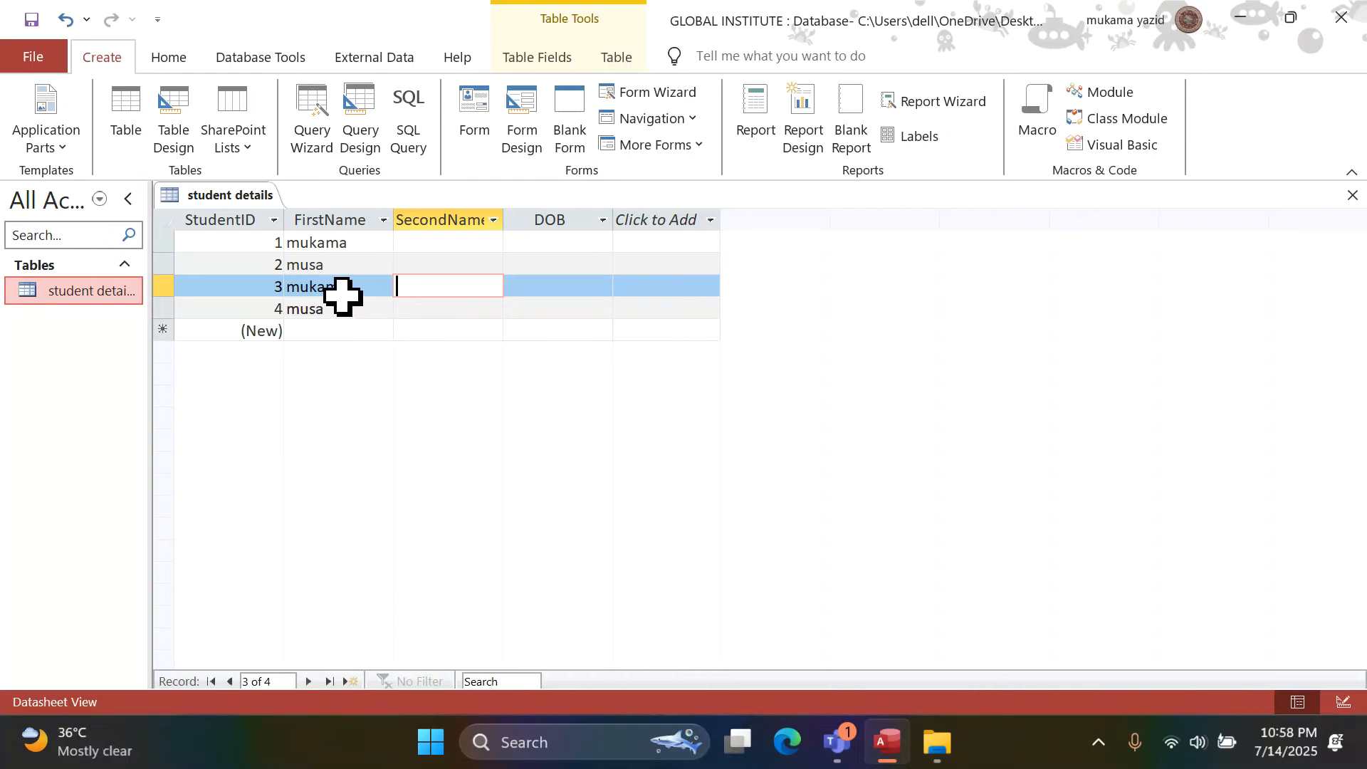
pyautogui.click(385, 329)
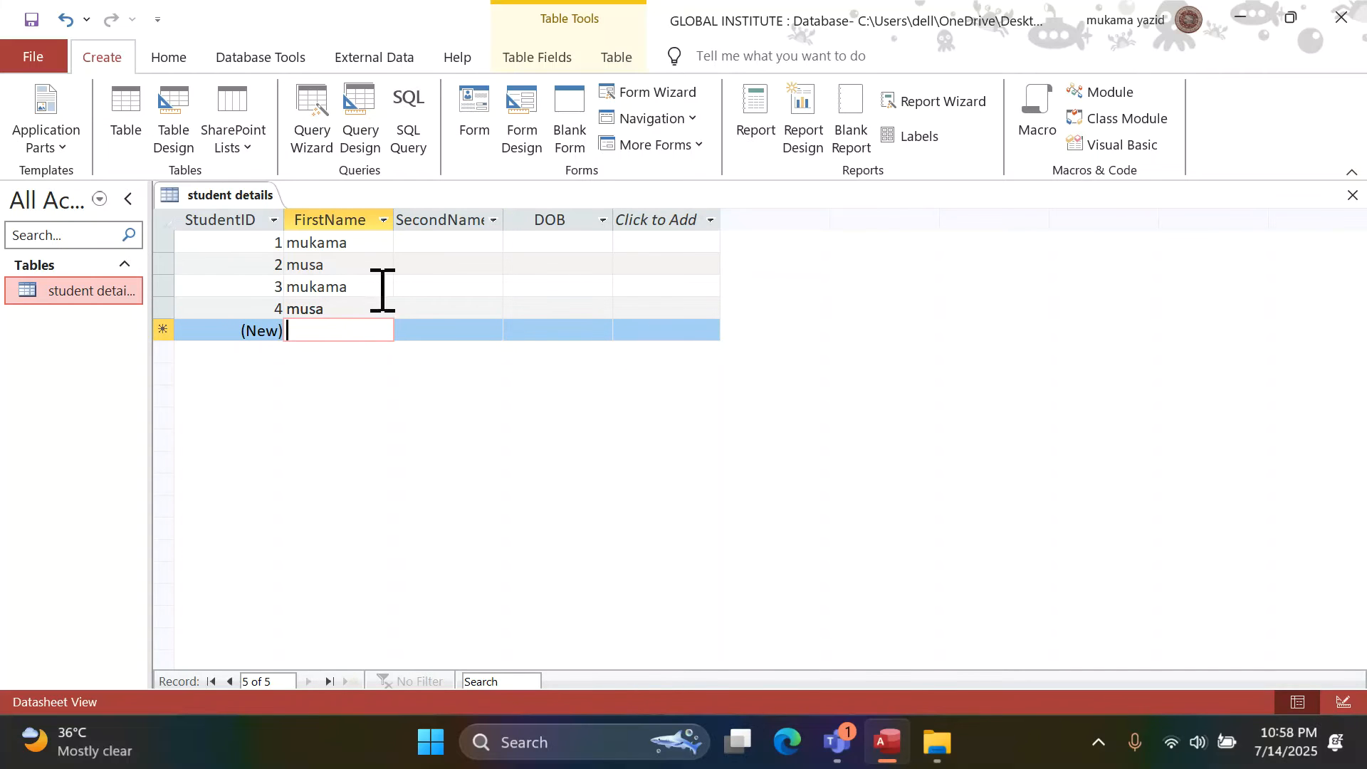
pyautogui.click(470, 264)
pyautogui.click(541, 307)
pyautogui.click(563, 246)
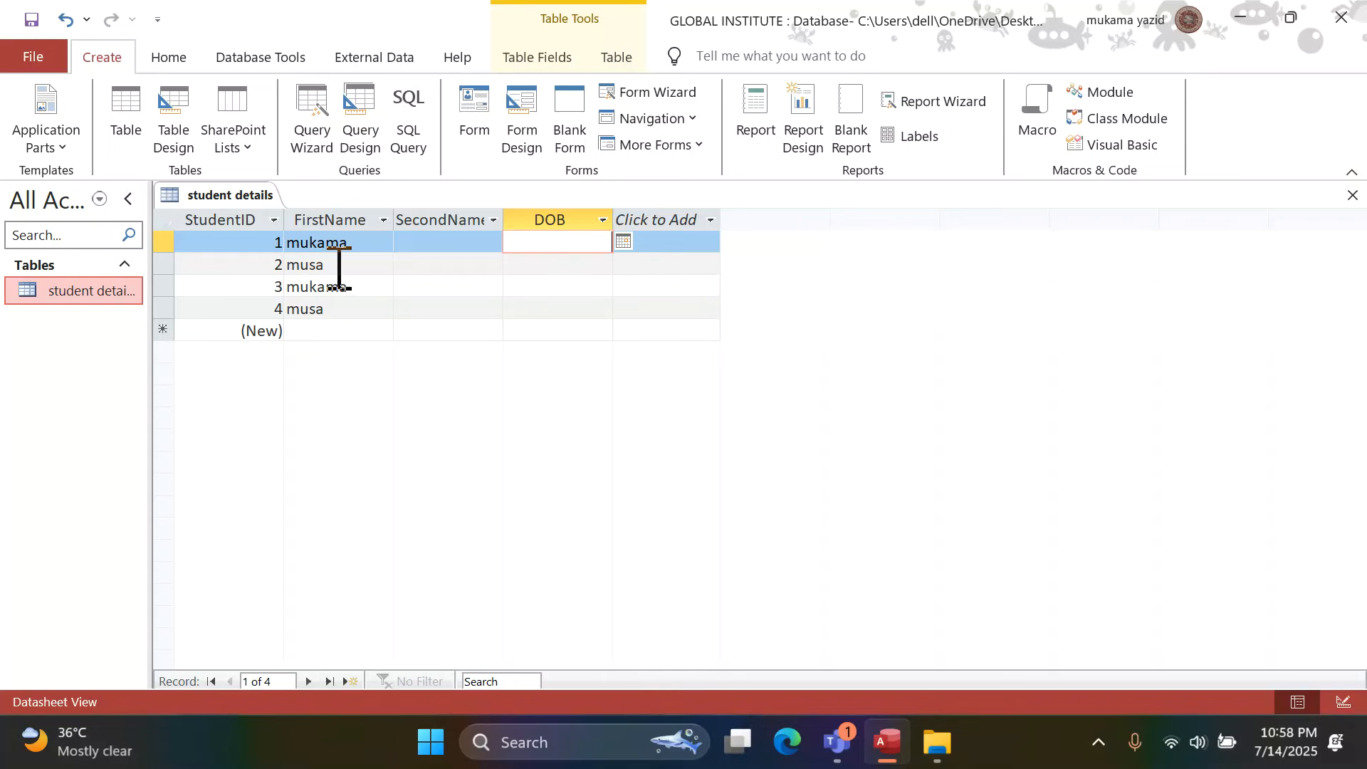
# - Close and reopen the student details table in Design view, and select the StudentID field's row to examine its primary key
pyautogui.click(1353, 195)
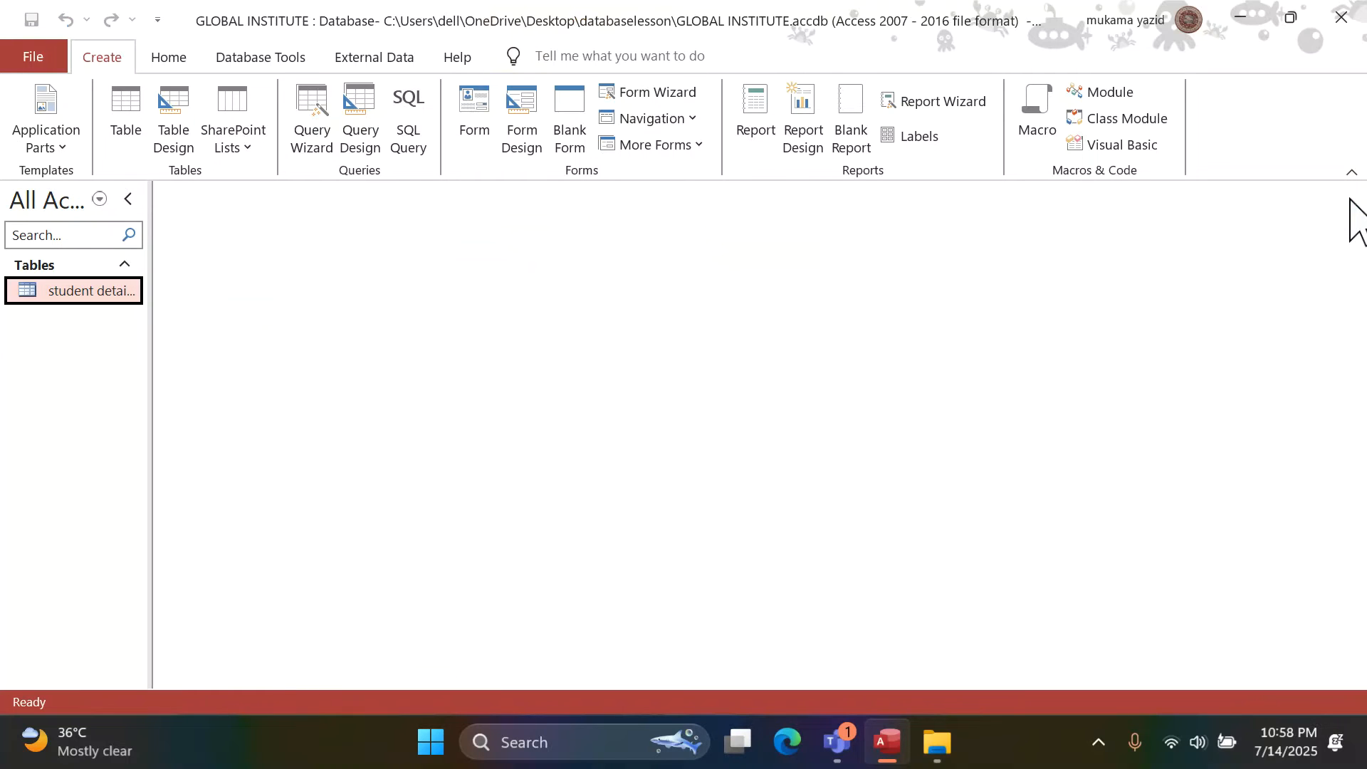
pyautogui.doubleClick(106, 294)
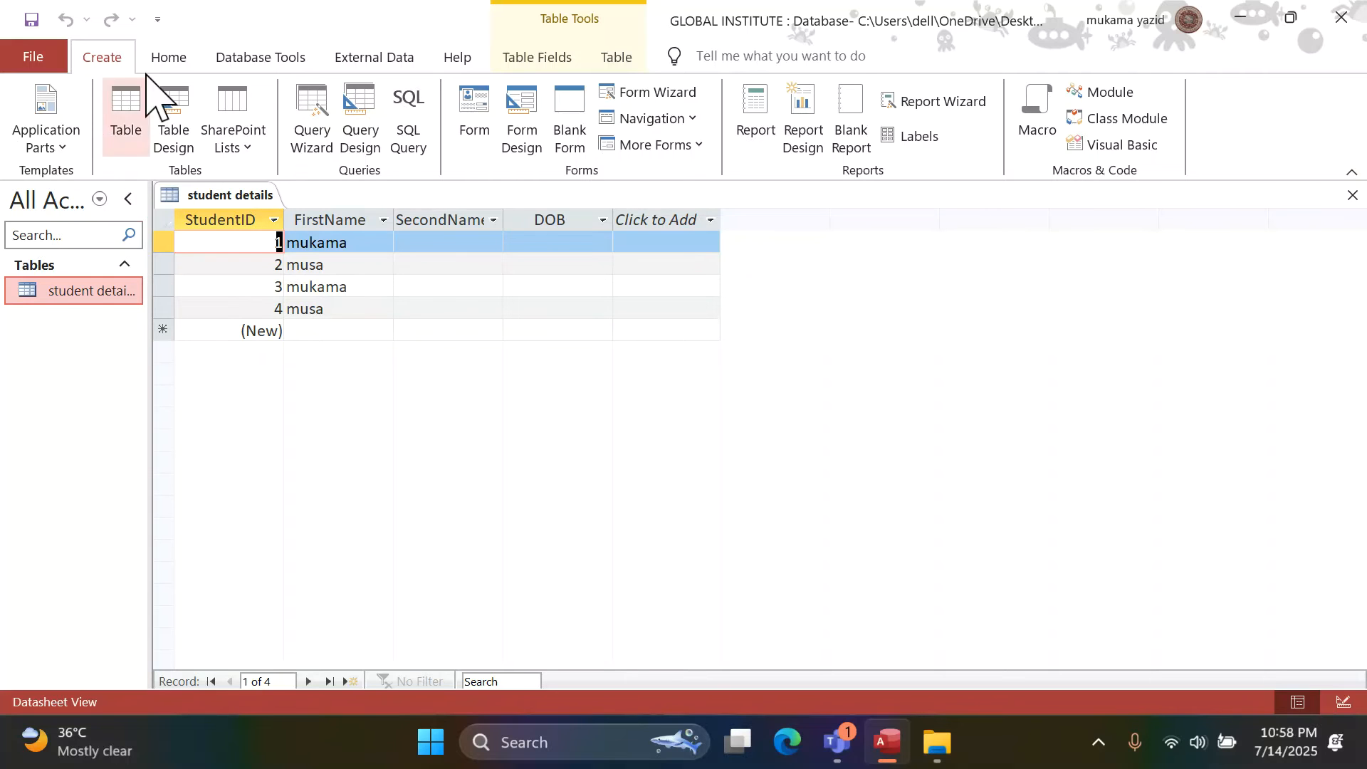
pyautogui.click(168, 58)
pyautogui.click(32, 146)
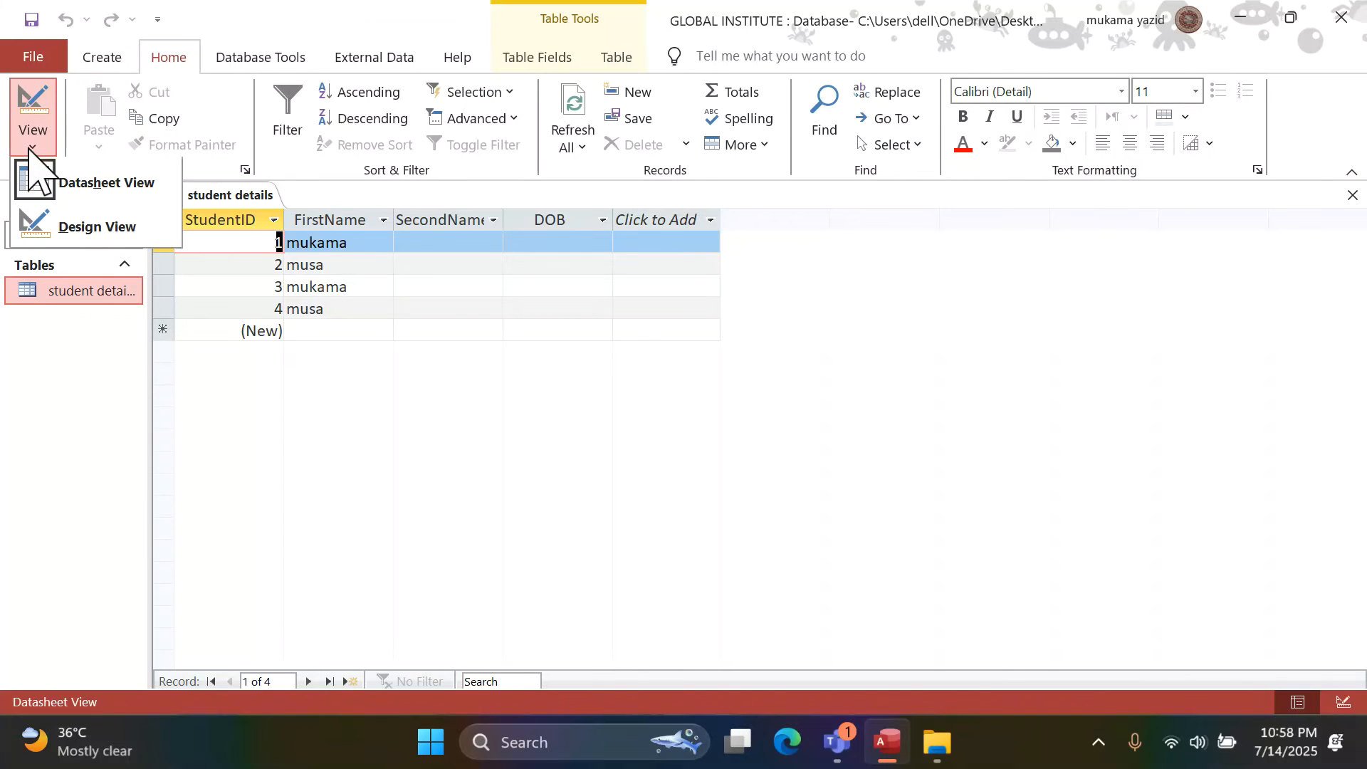
pyautogui.click(55, 228)
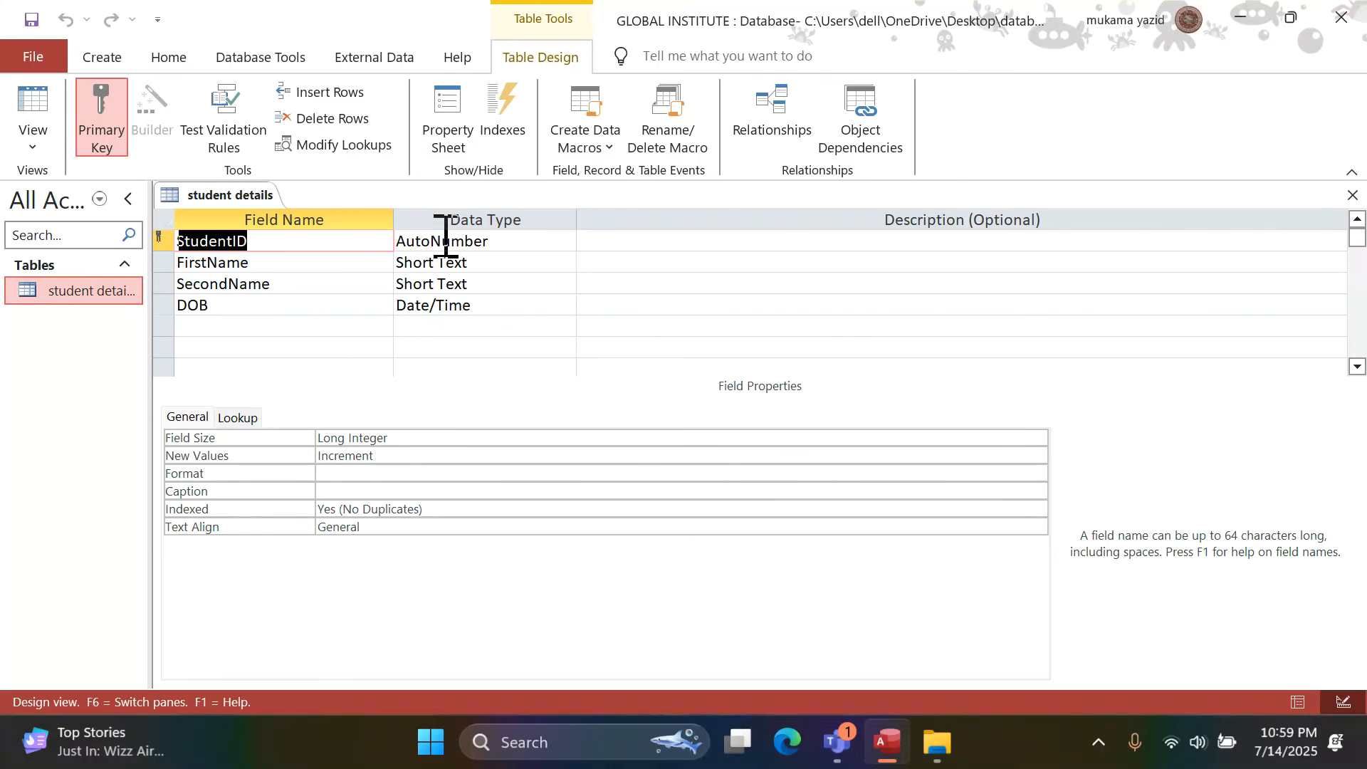
pyautogui.click(510, 242)
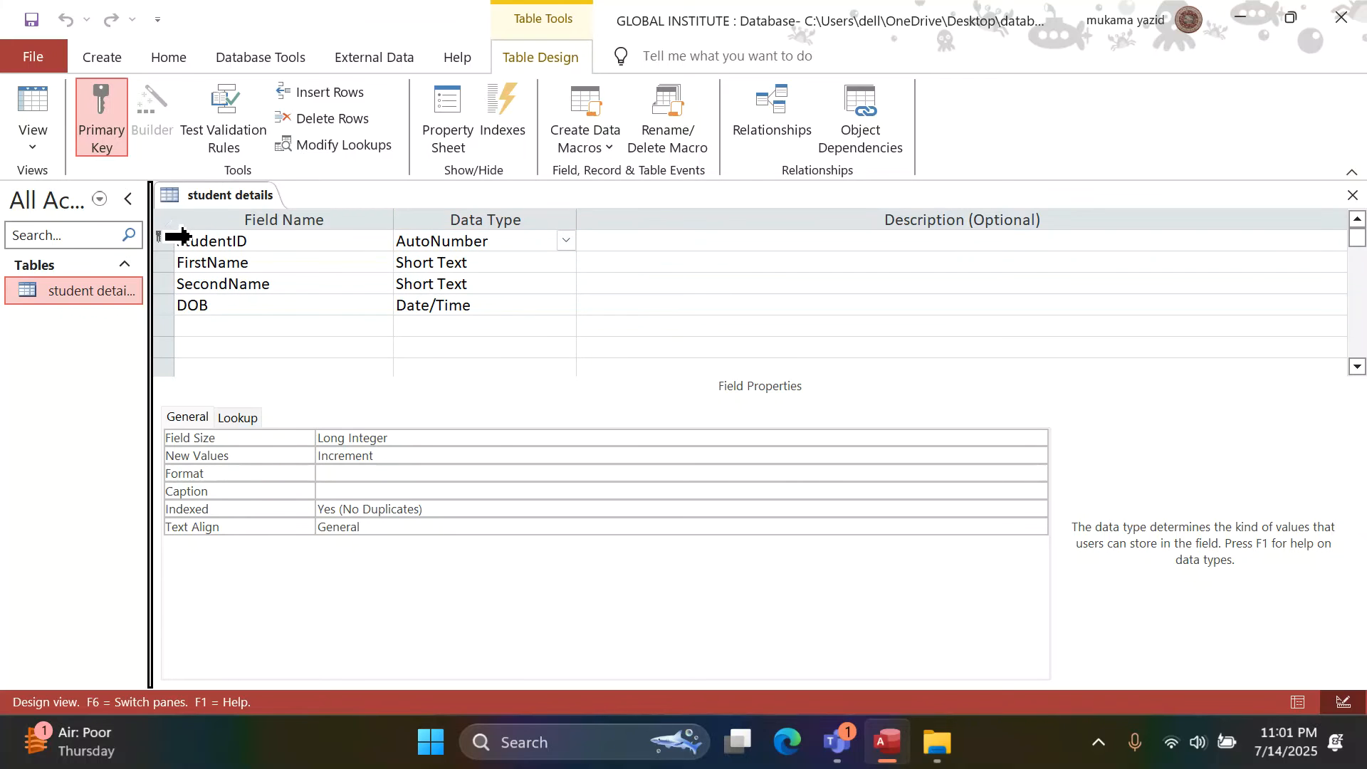
pyautogui.click(169, 241)
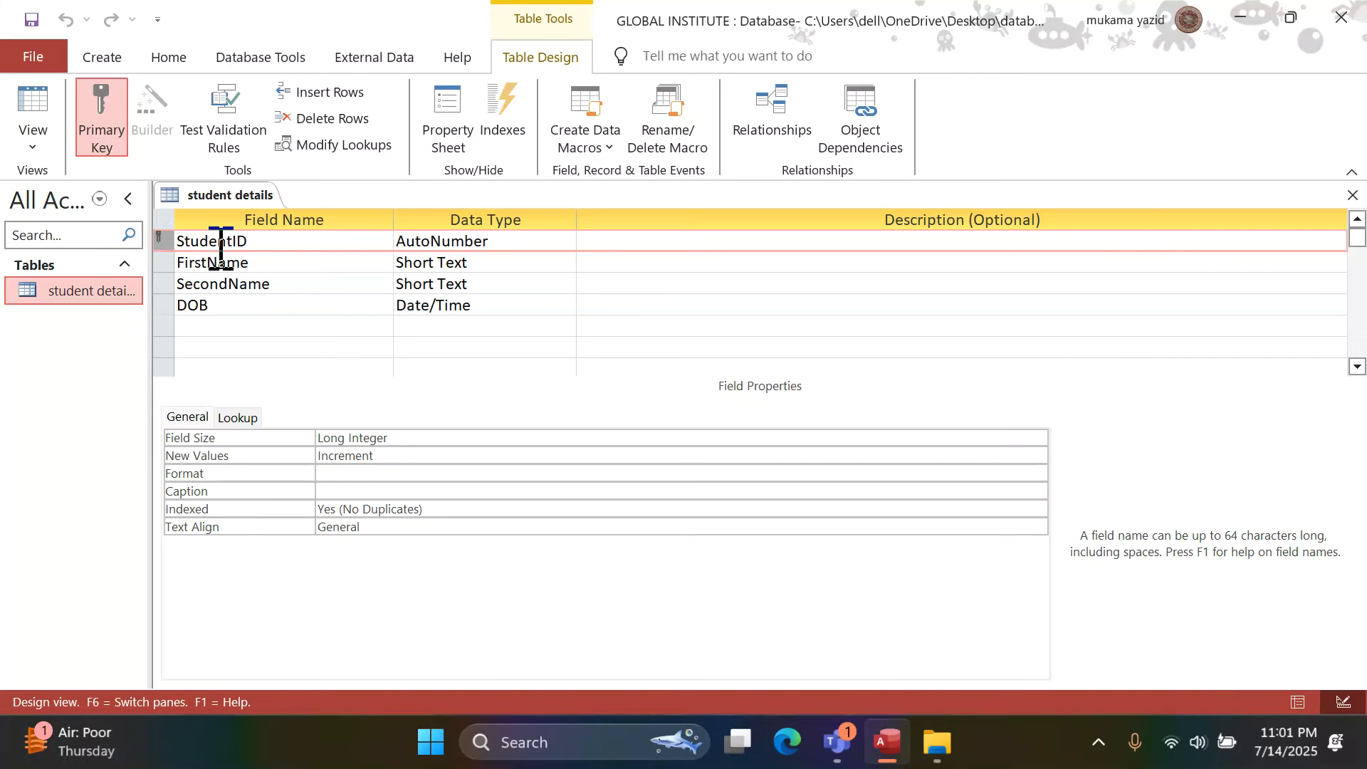
# - Remove the primary key from the StudentID field and set it on that field again
pyautogui.click(110, 121)
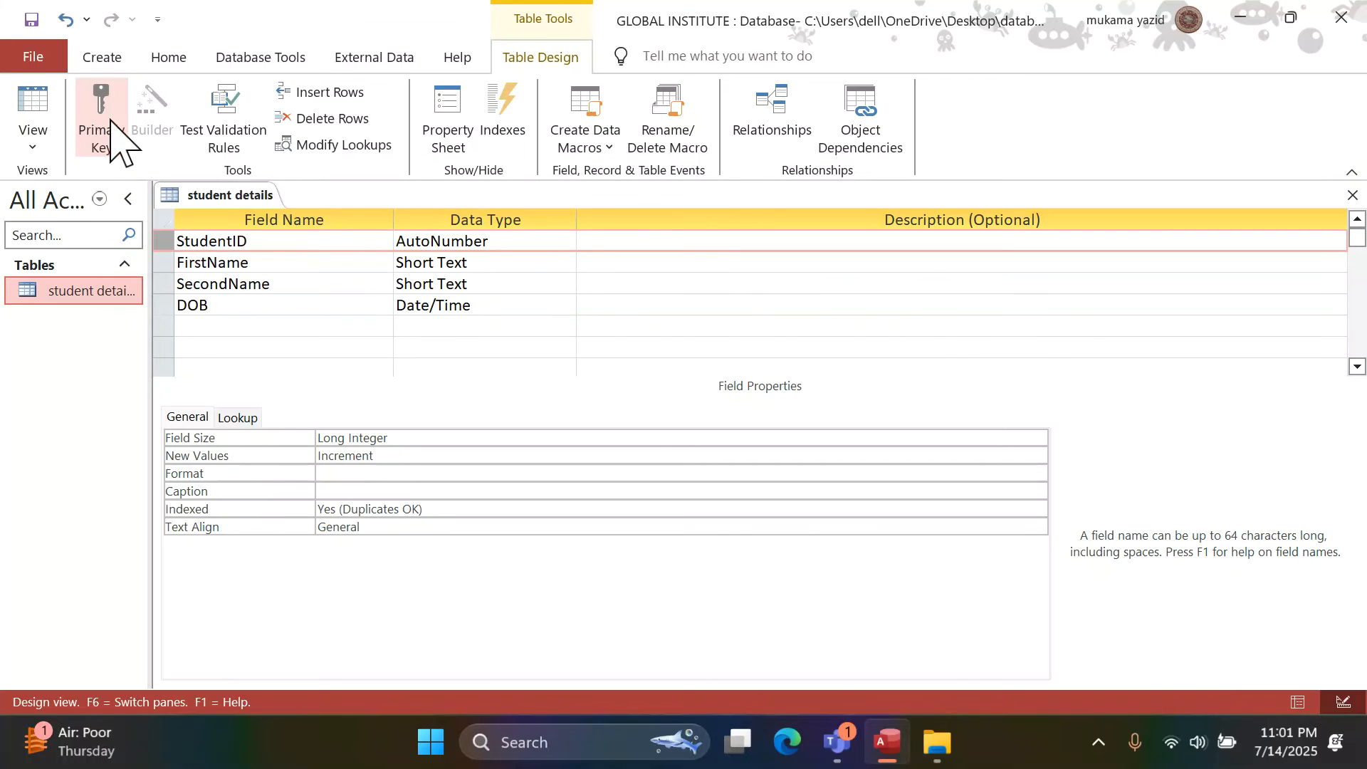
pyautogui.click(240, 283)
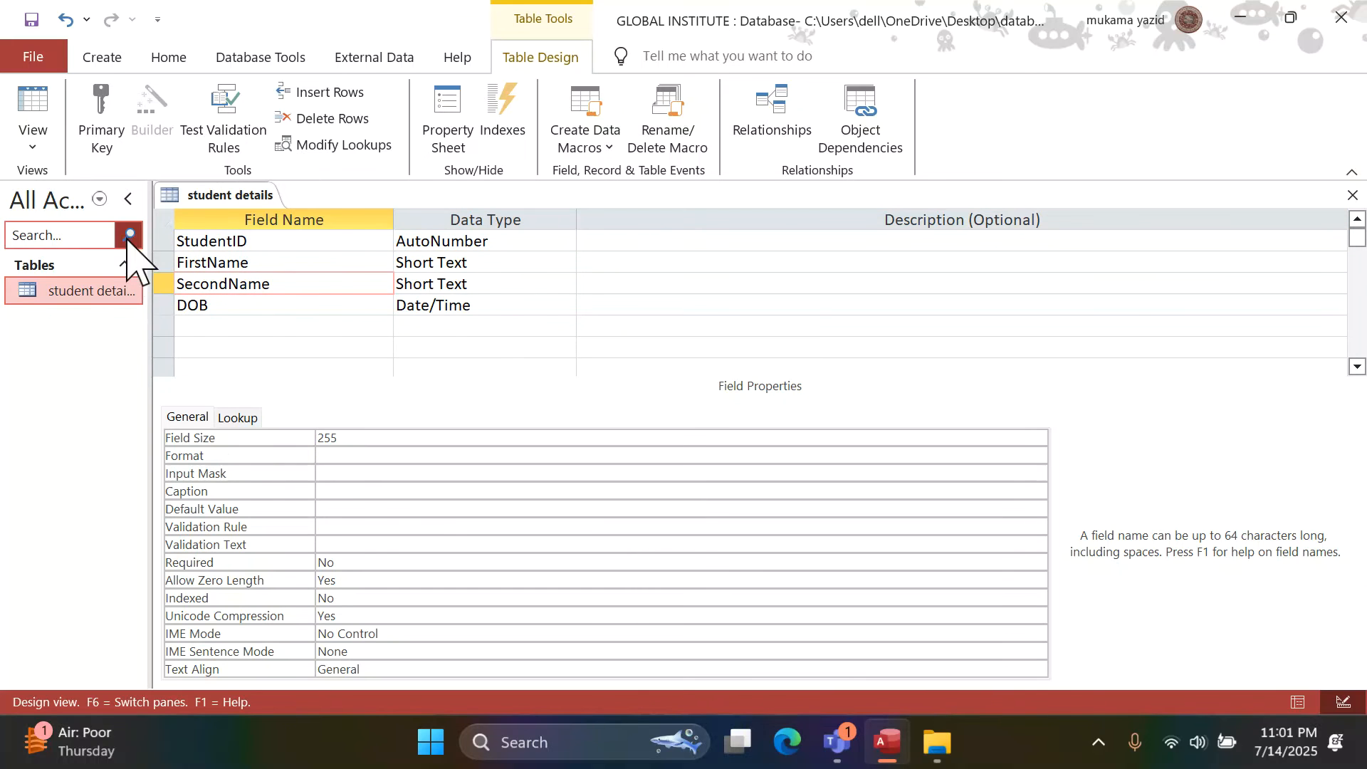
pyautogui.click(163, 246)
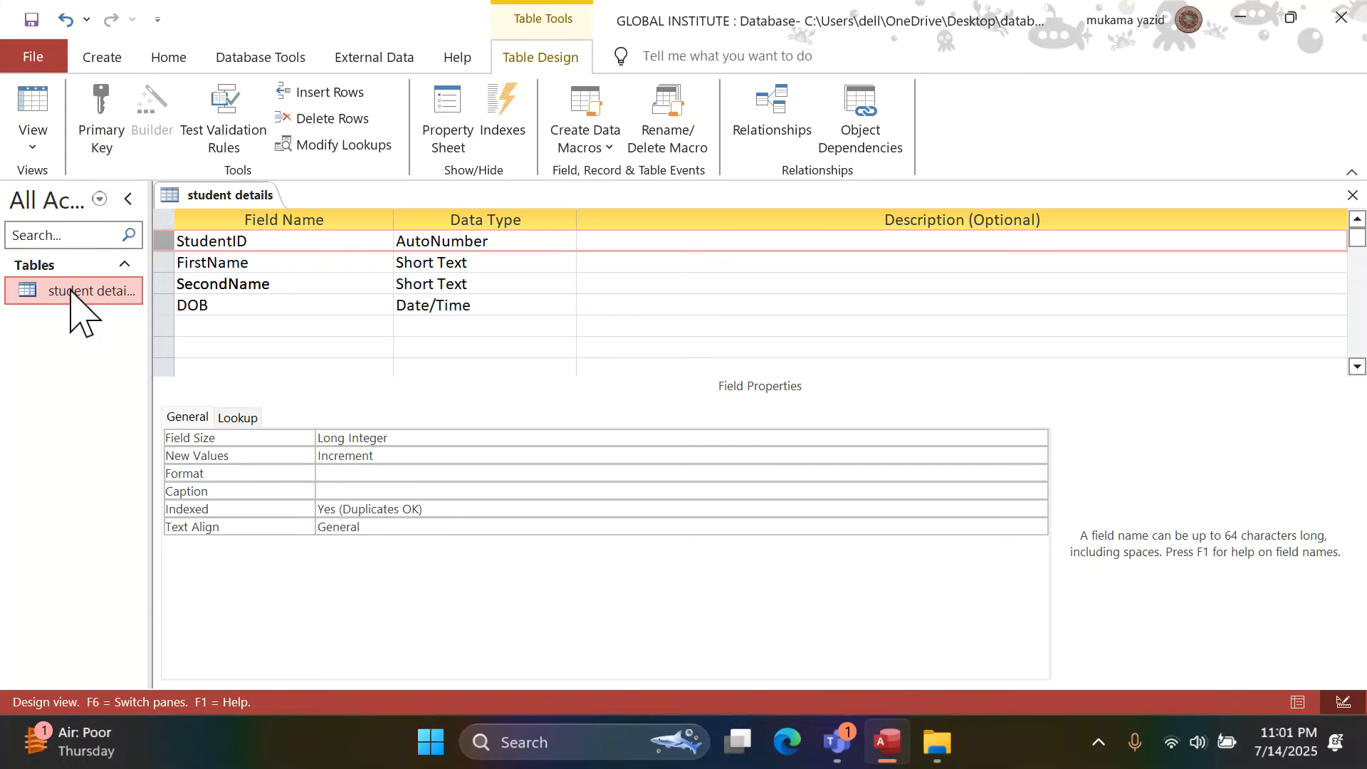
pyautogui.click(100, 138)
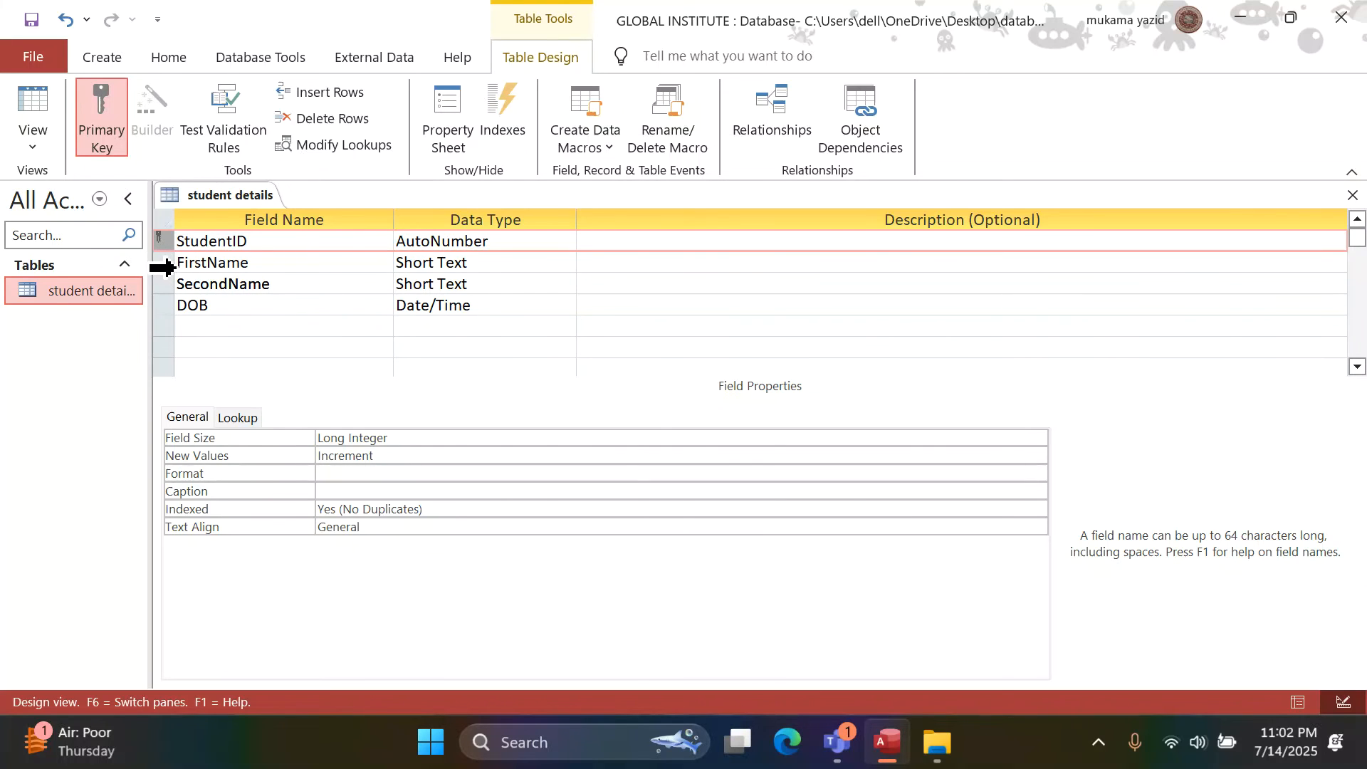
pyautogui.moveTo(149, 262); pyautogui.dragTo(150, 261)
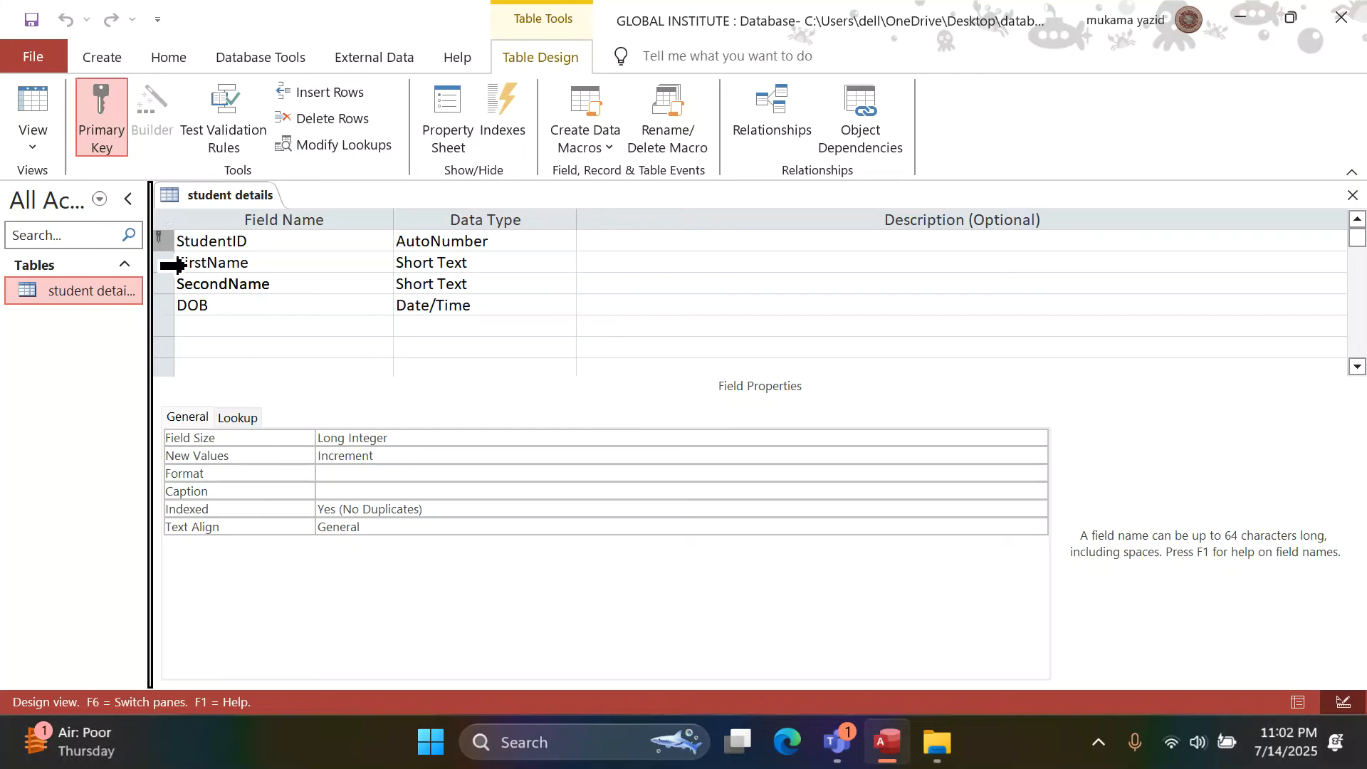
pyautogui.click(167, 264)
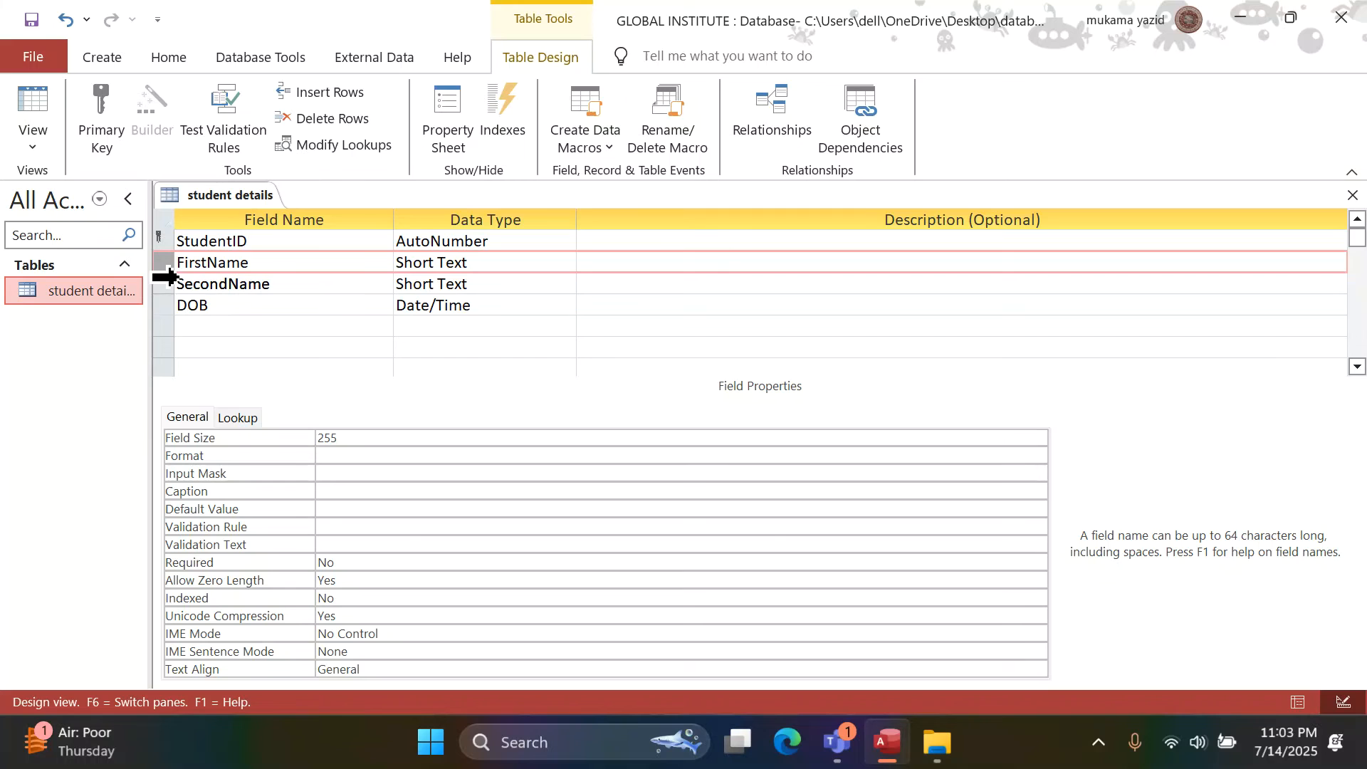
pyautogui.click(166, 241)
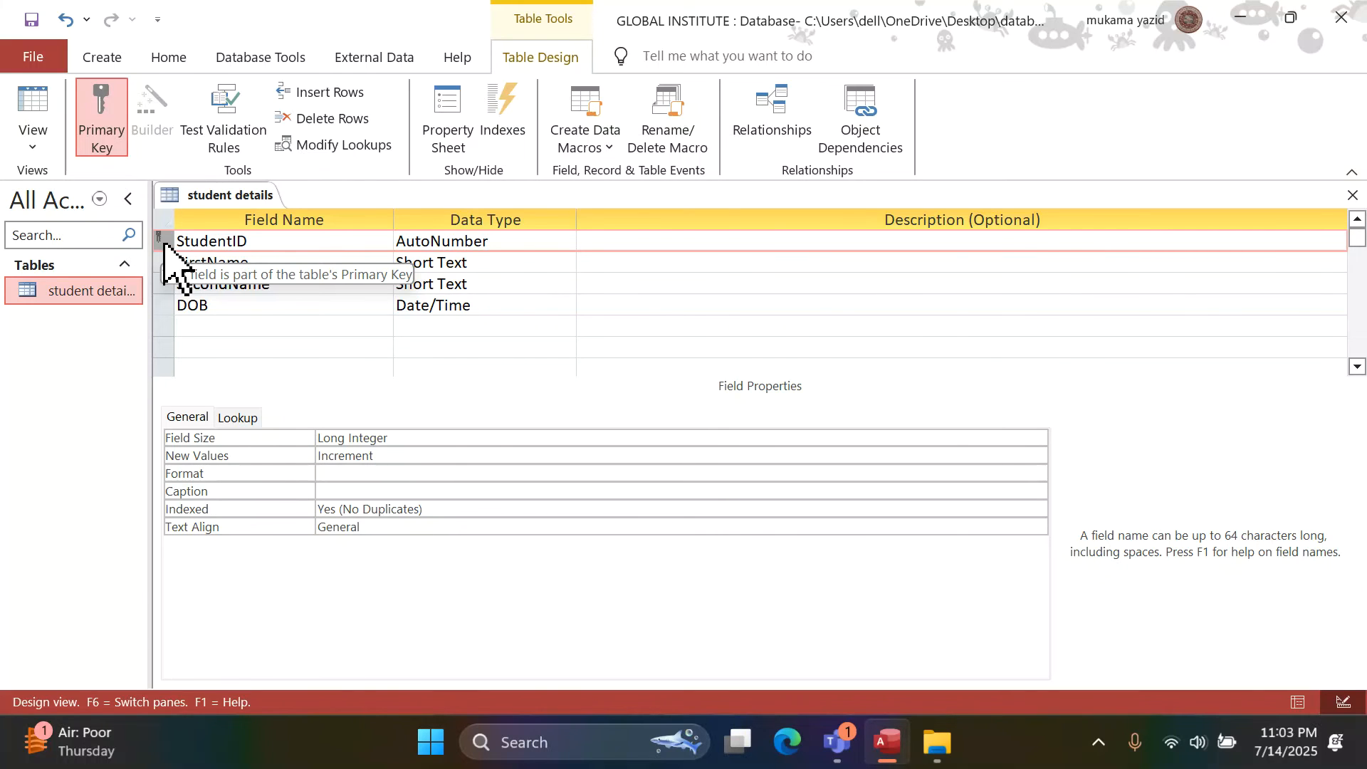
# - Save the table, switch it to Datasheet view and try to edit the StudentID value of the new record
pyautogui.click(33, 142)
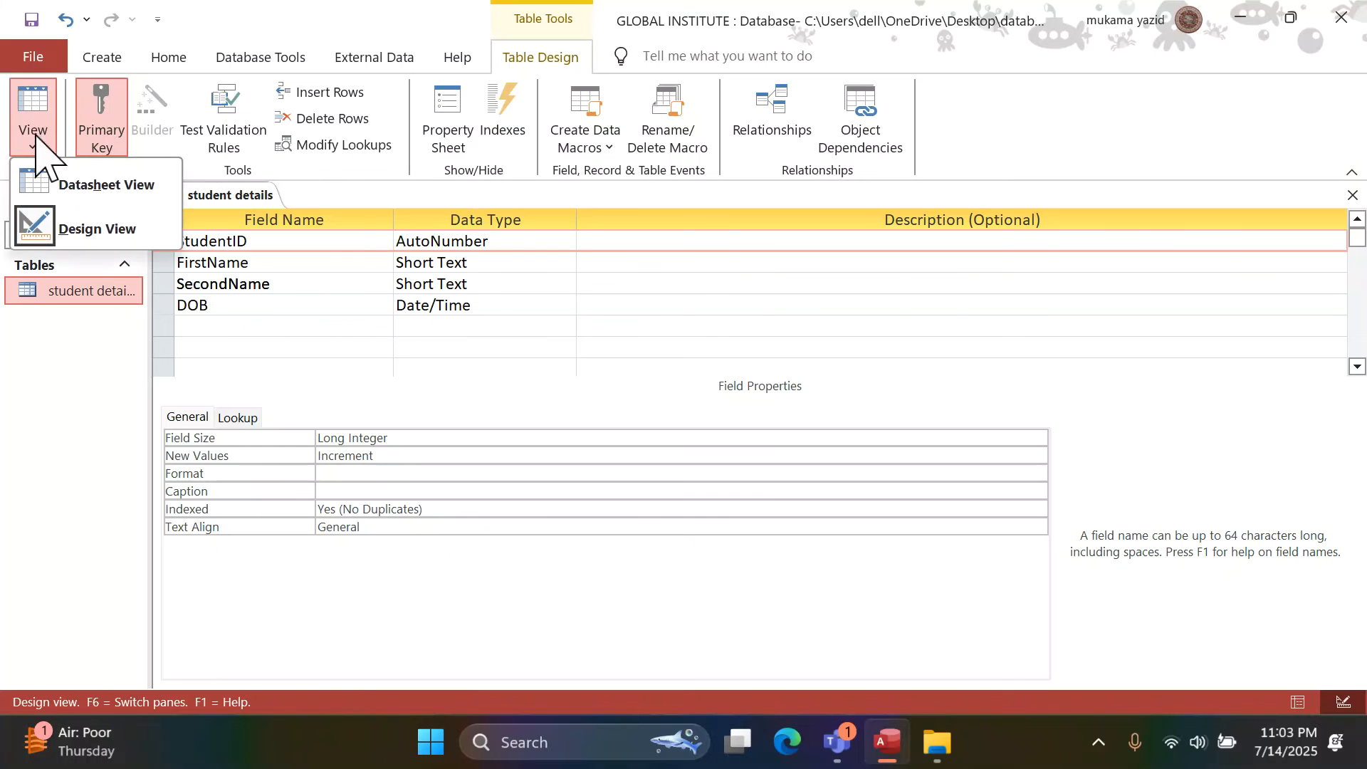
pyautogui.click(82, 189)
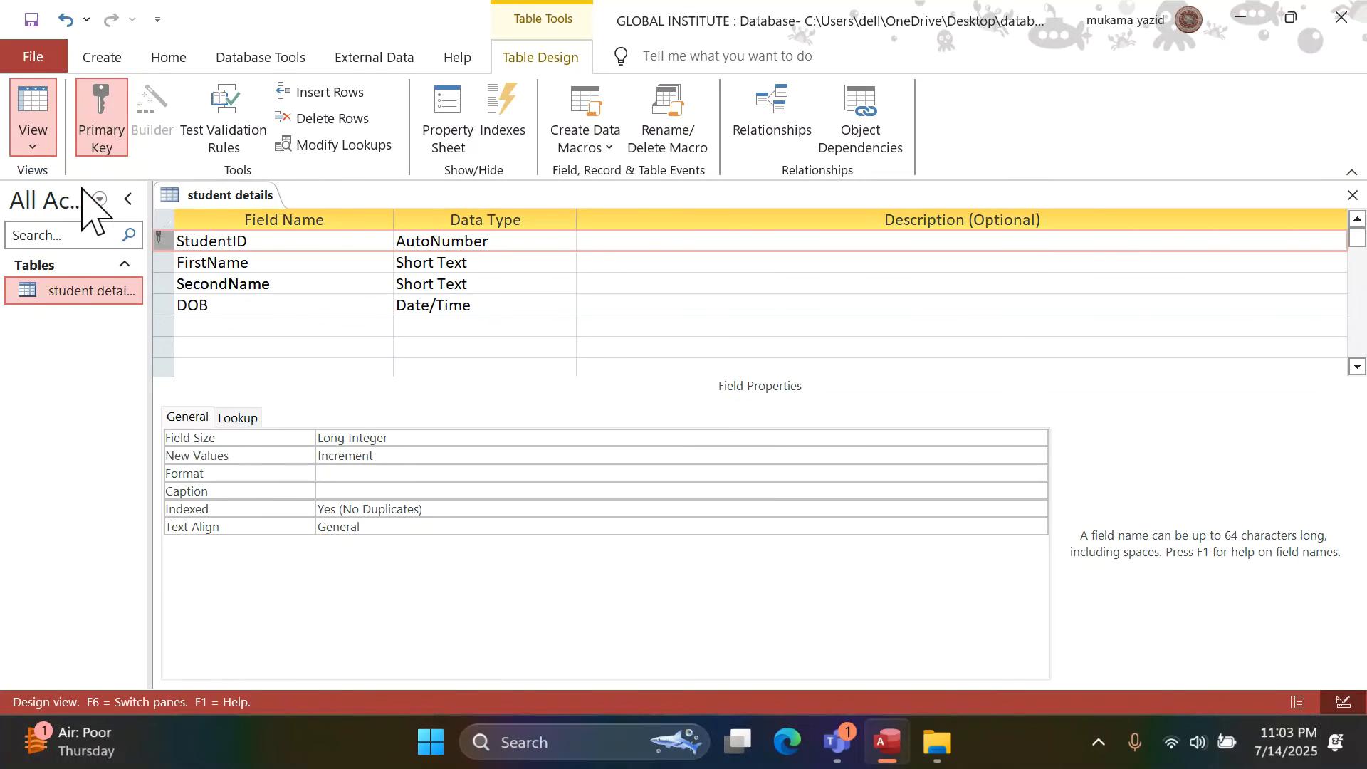
pyautogui.click(649, 438)
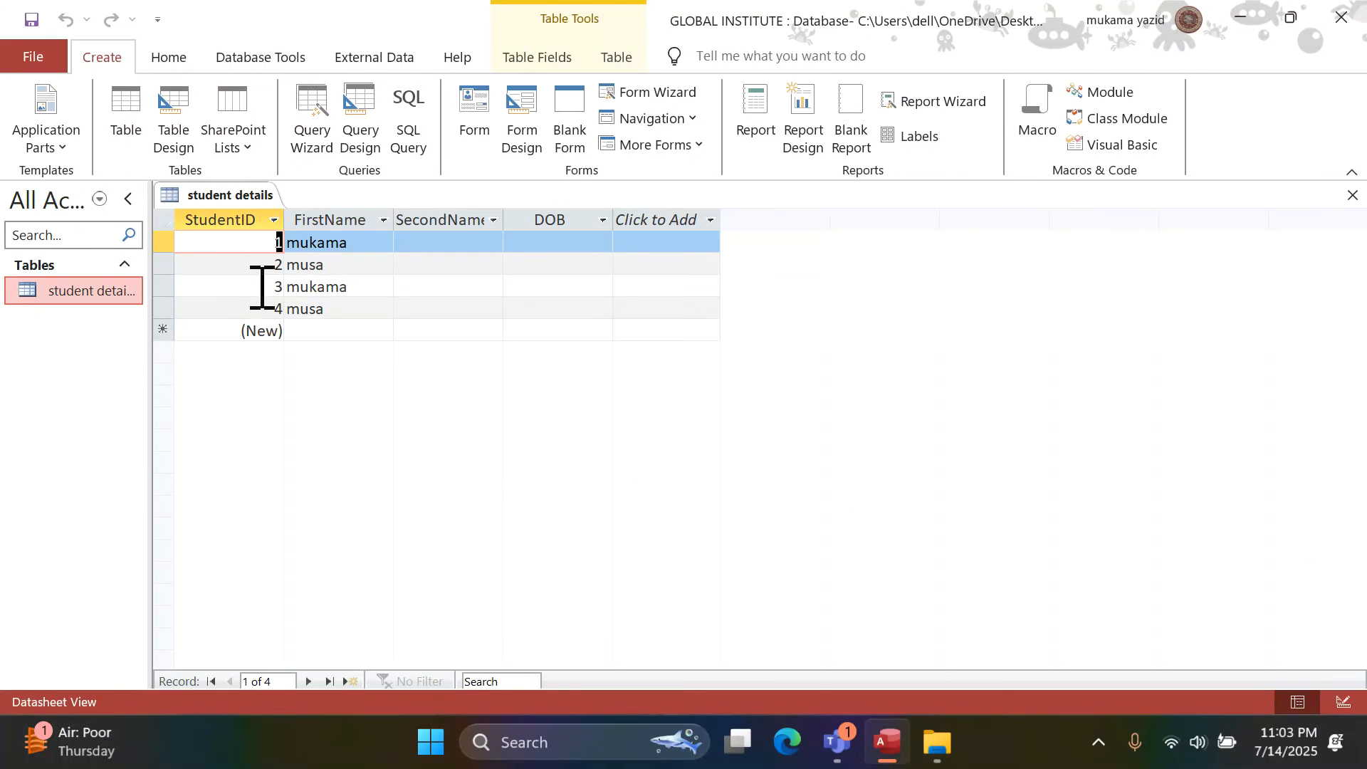
pyautogui.click(276, 329)
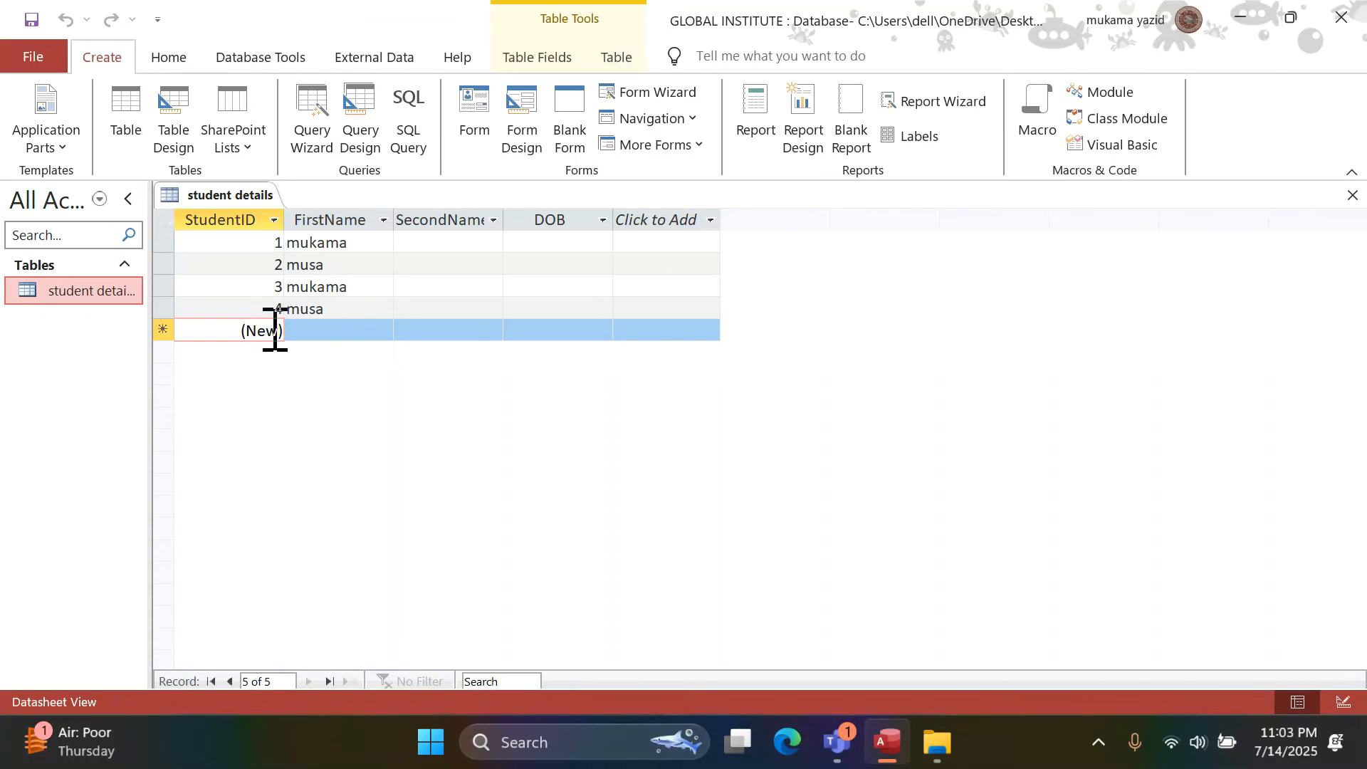
pyautogui.press('BackSpace')
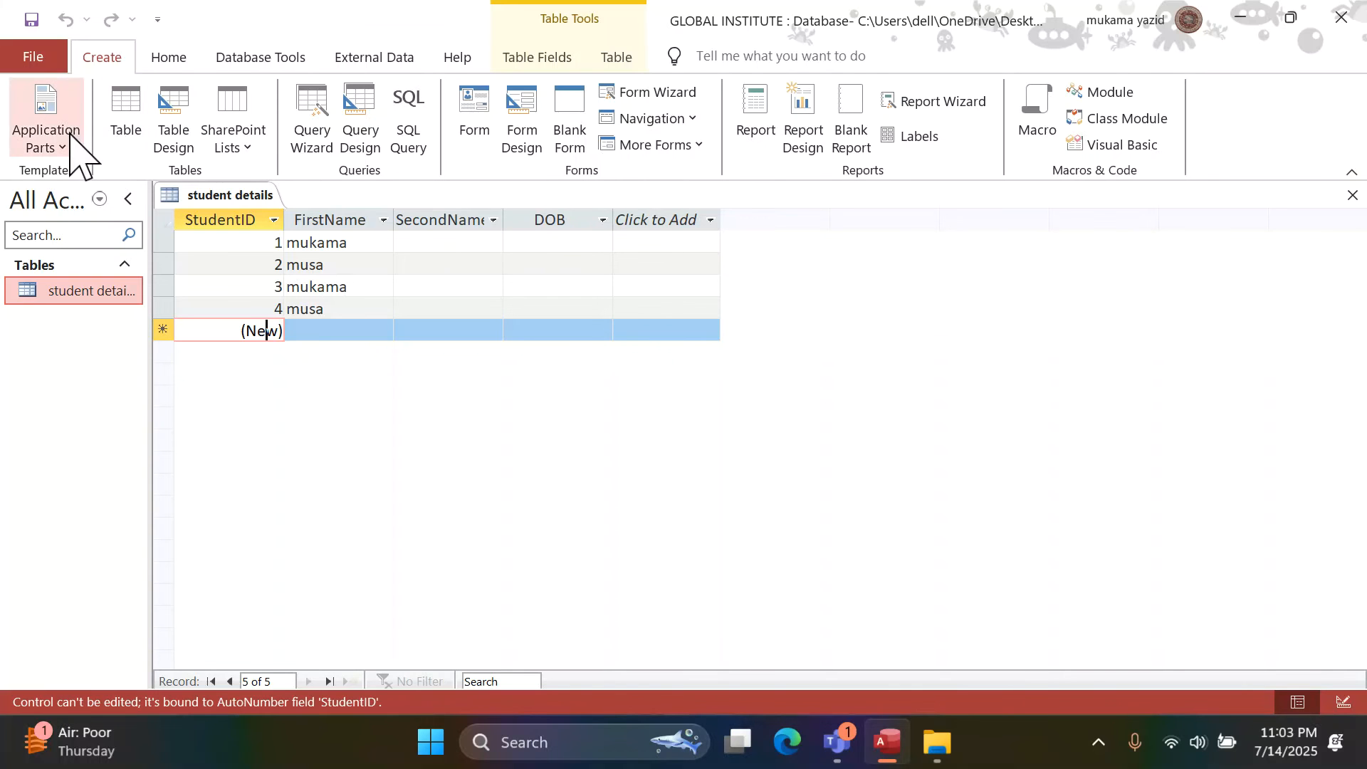
# - Return to Design view and move the primary key from the StudentID field to the SecondName field
pyautogui.click(165, 64)
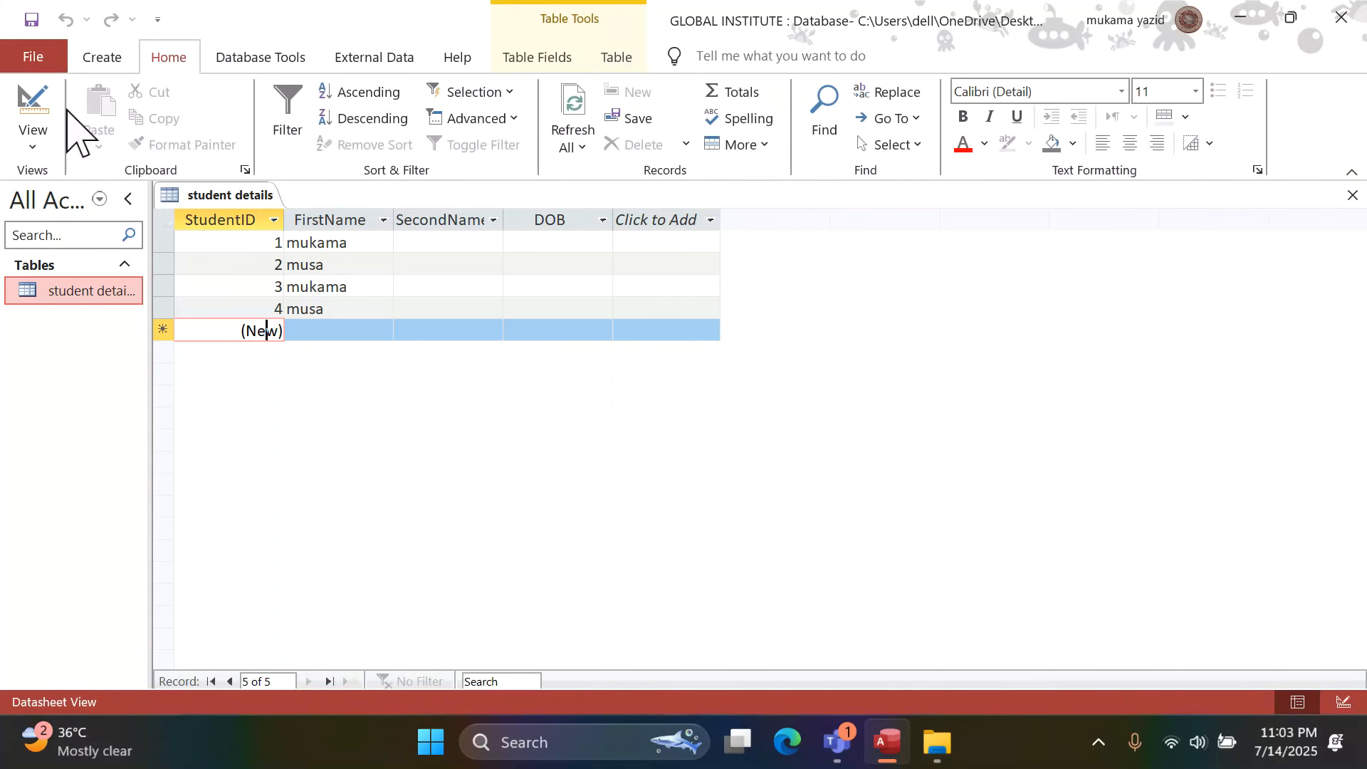
pyautogui.click(33, 144)
pyautogui.click(93, 229)
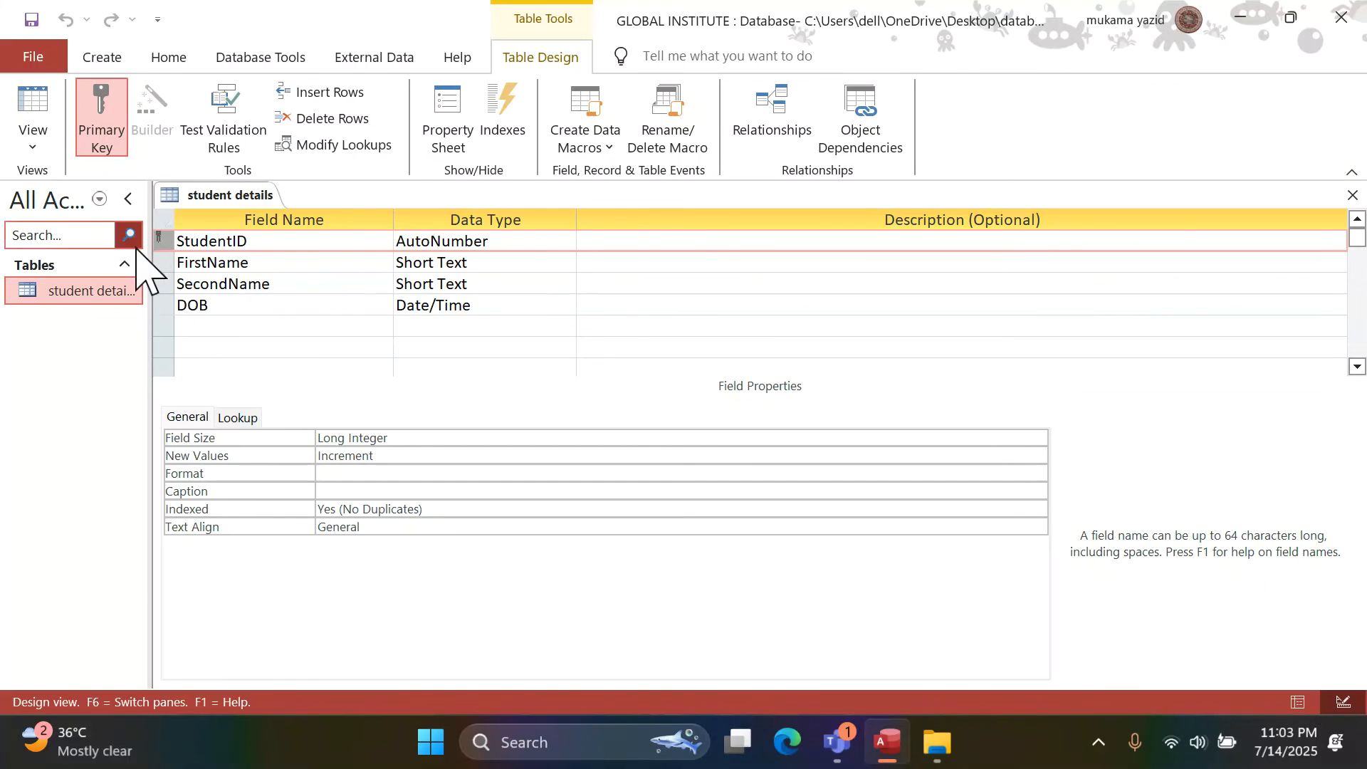
pyautogui.click(102, 118)
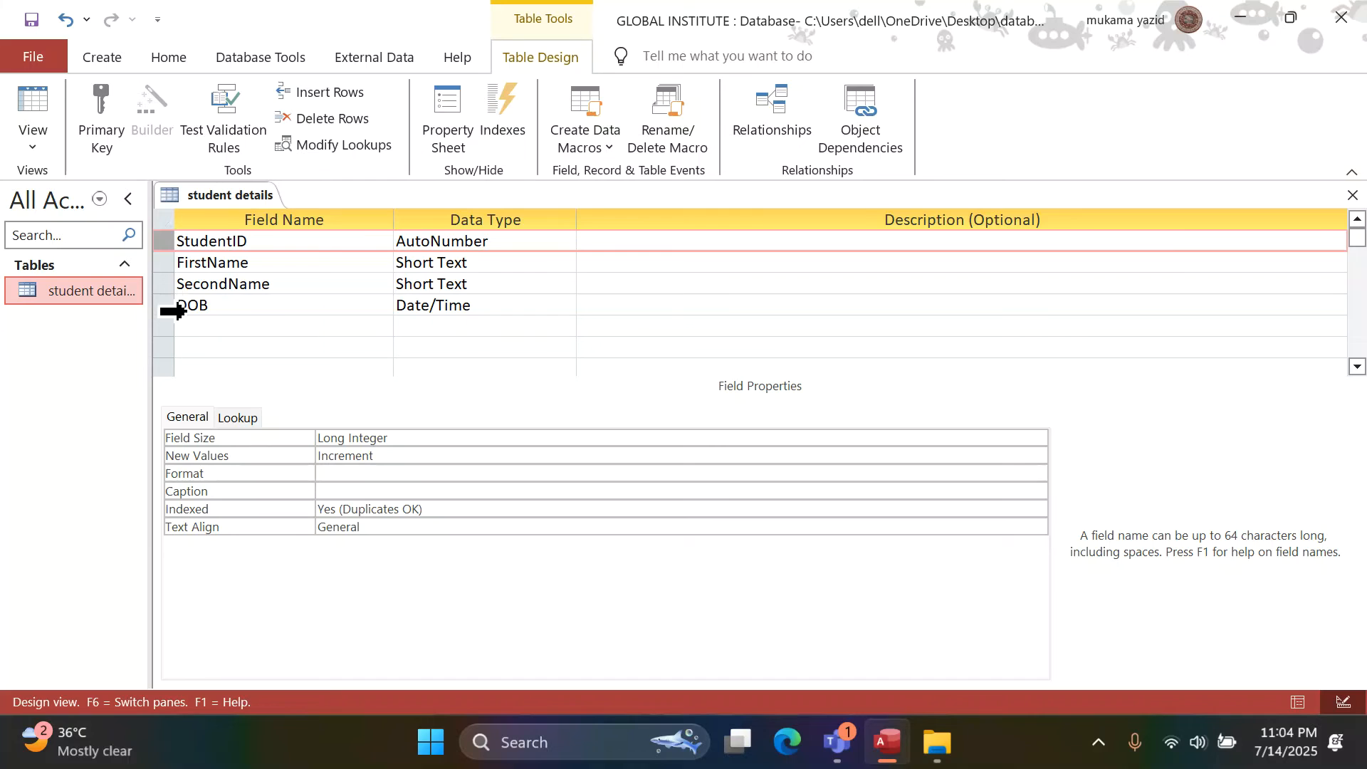
pyautogui.click(165, 288)
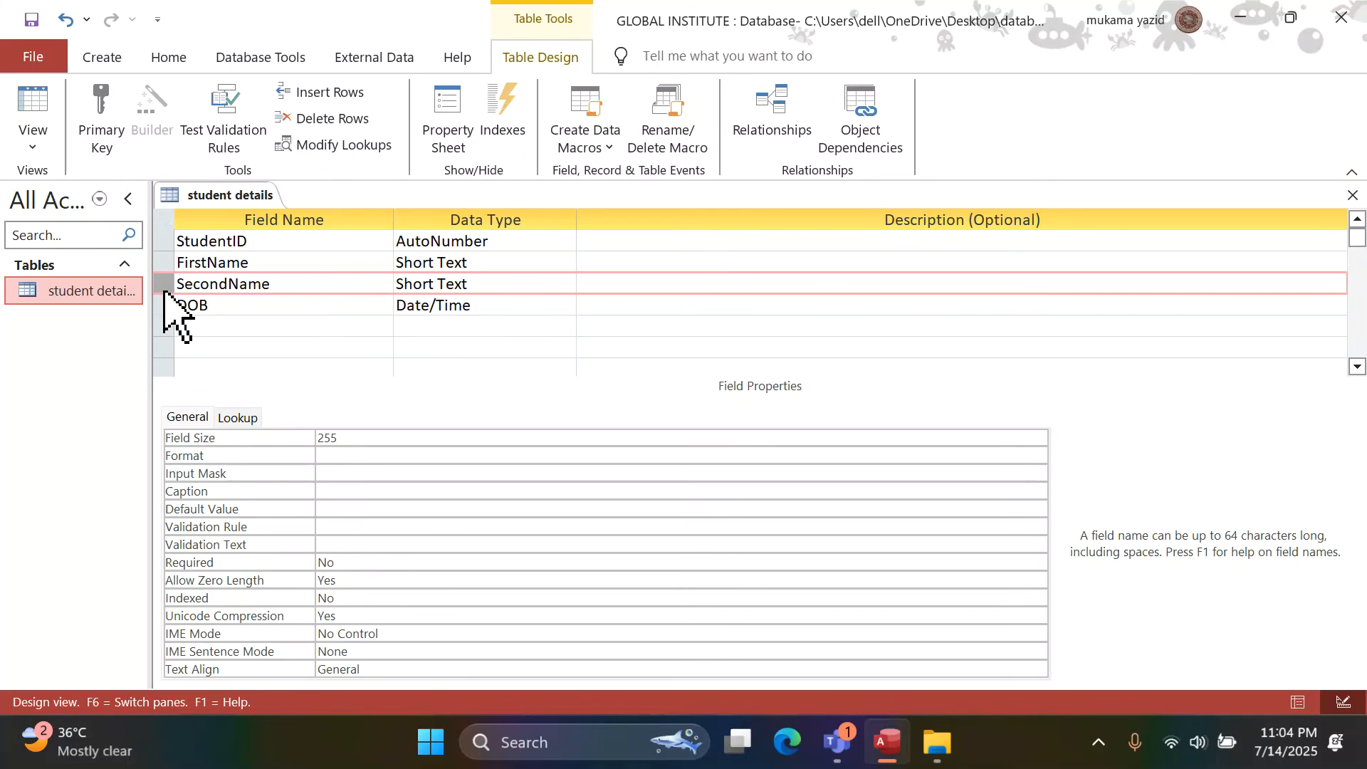
pyautogui.click(107, 117)
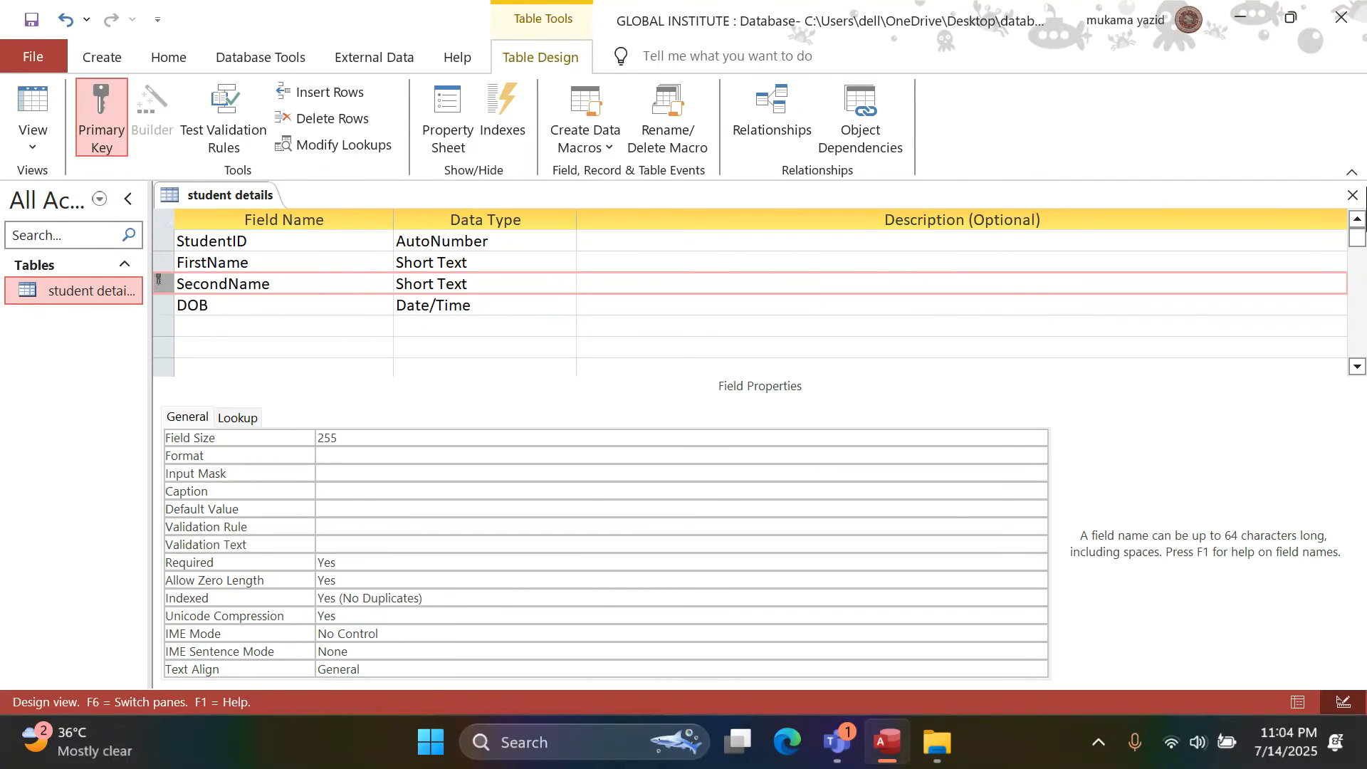
# - Try to close the student details table, saving the design with SecondName as the primary key
pyautogui.click(1353, 195)
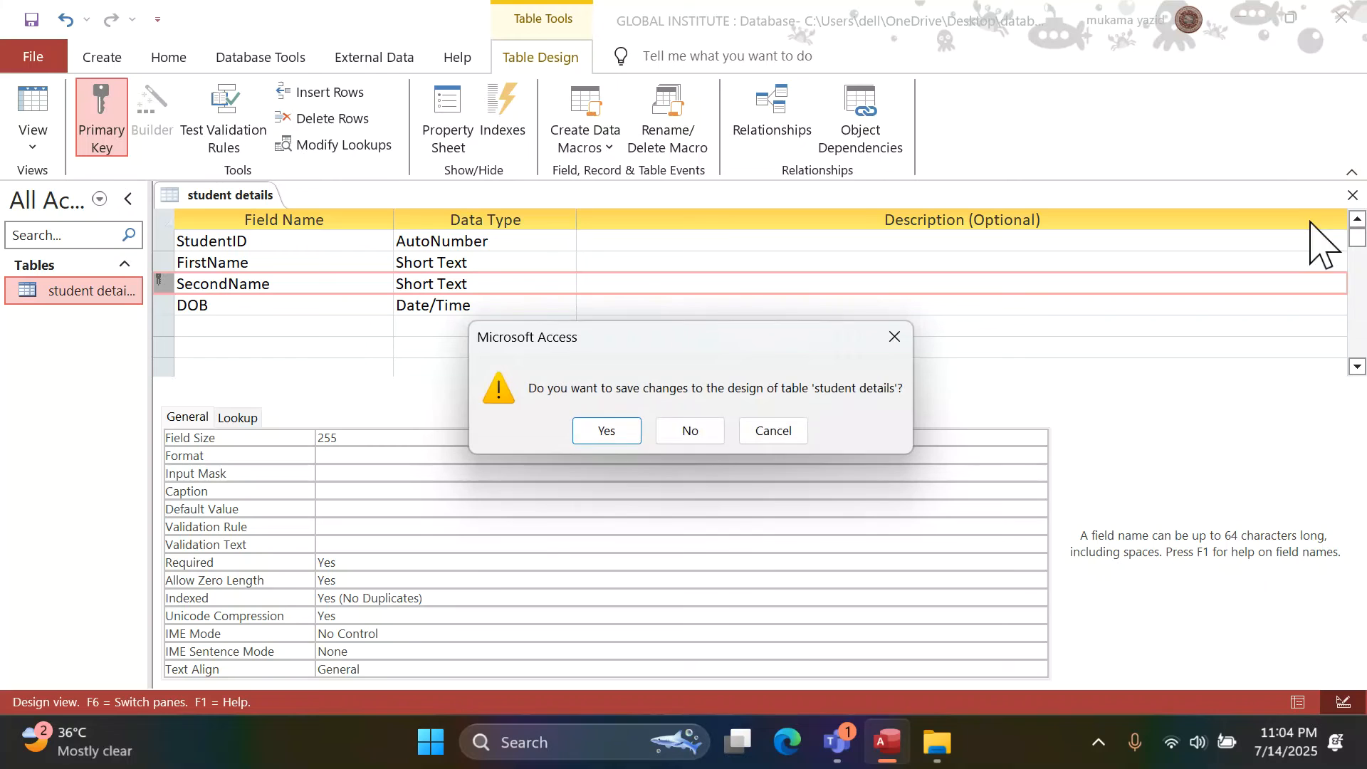
pyautogui.click(609, 431)
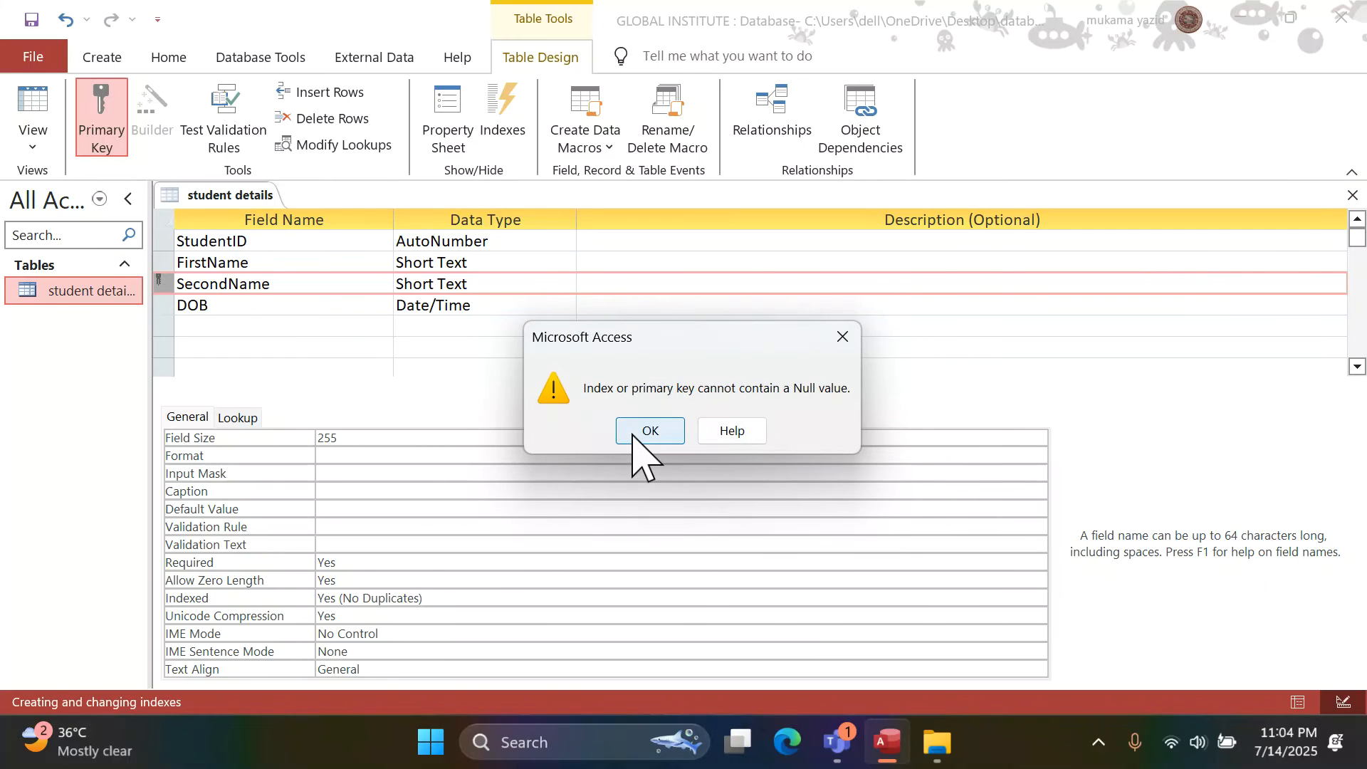
pyautogui.click(633, 436)
pyautogui.click(689, 431)
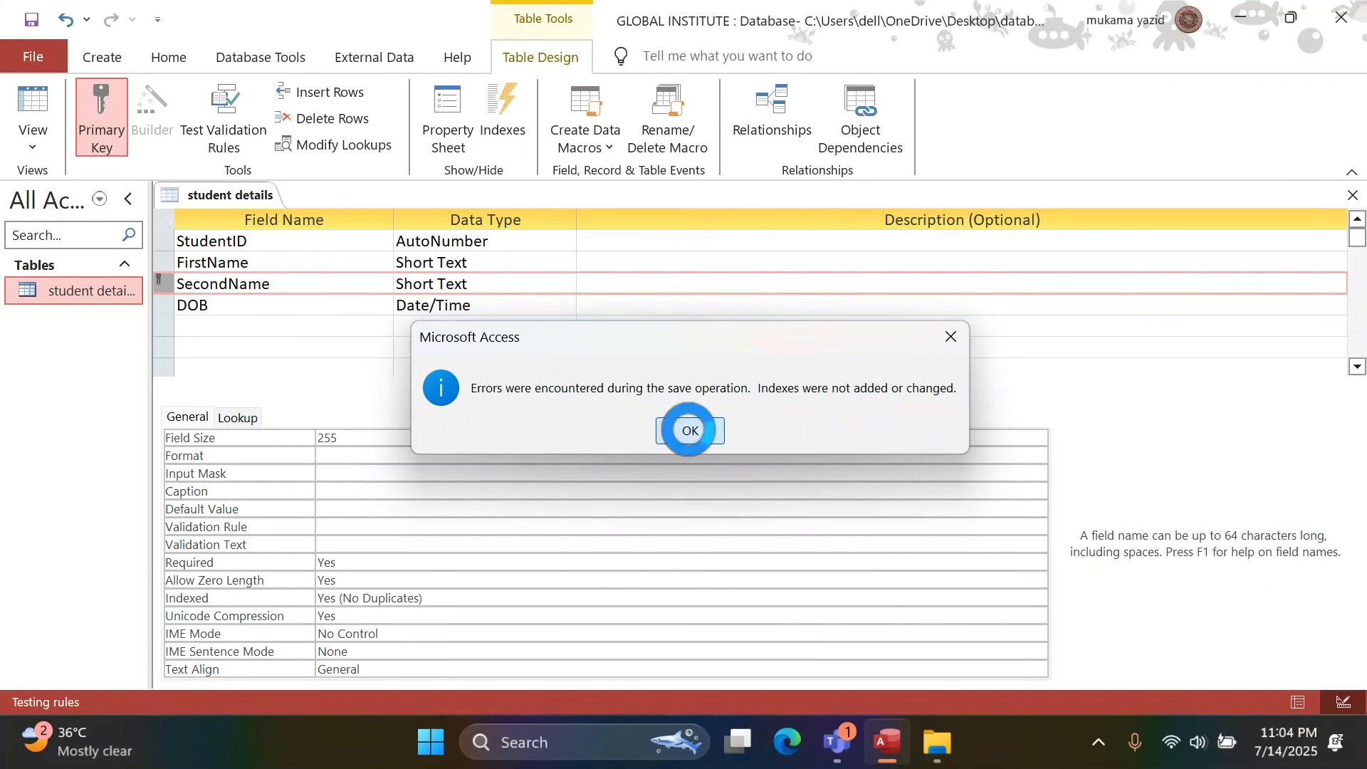
# - Try to switch the student details table to Datasheet view, saving the table first
pyautogui.click(33, 135)
pyautogui.click(76, 198)
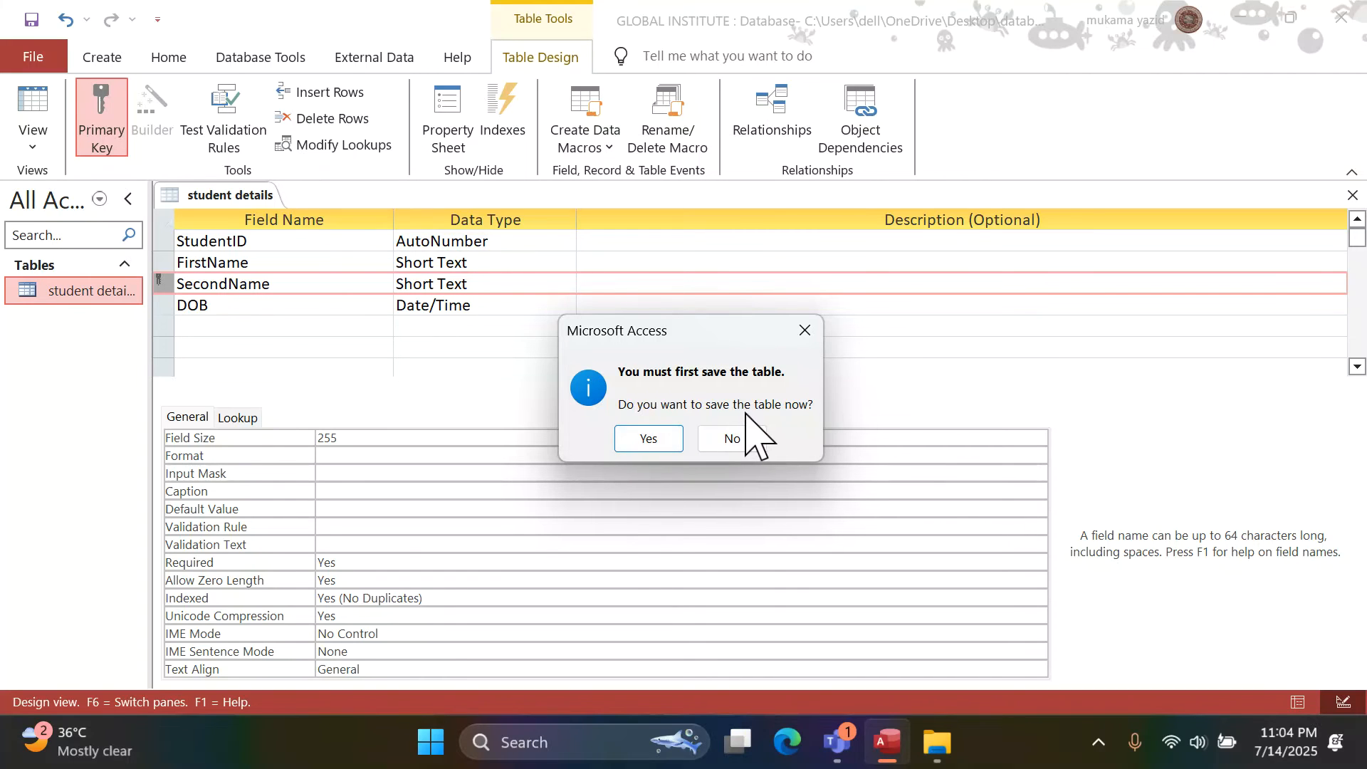
pyautogui.click(648, 440)
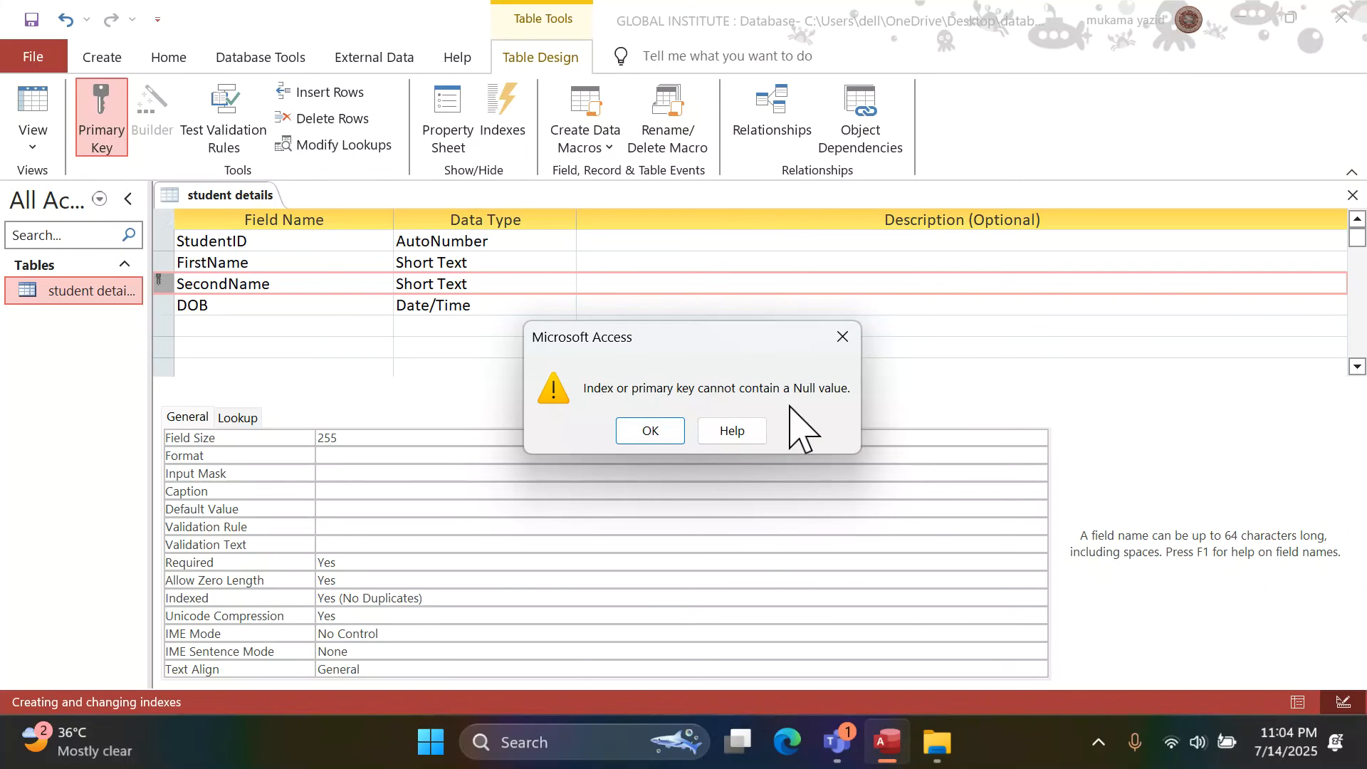
pyautogui.click(844, 337)
pyautogui.click(694, 434)
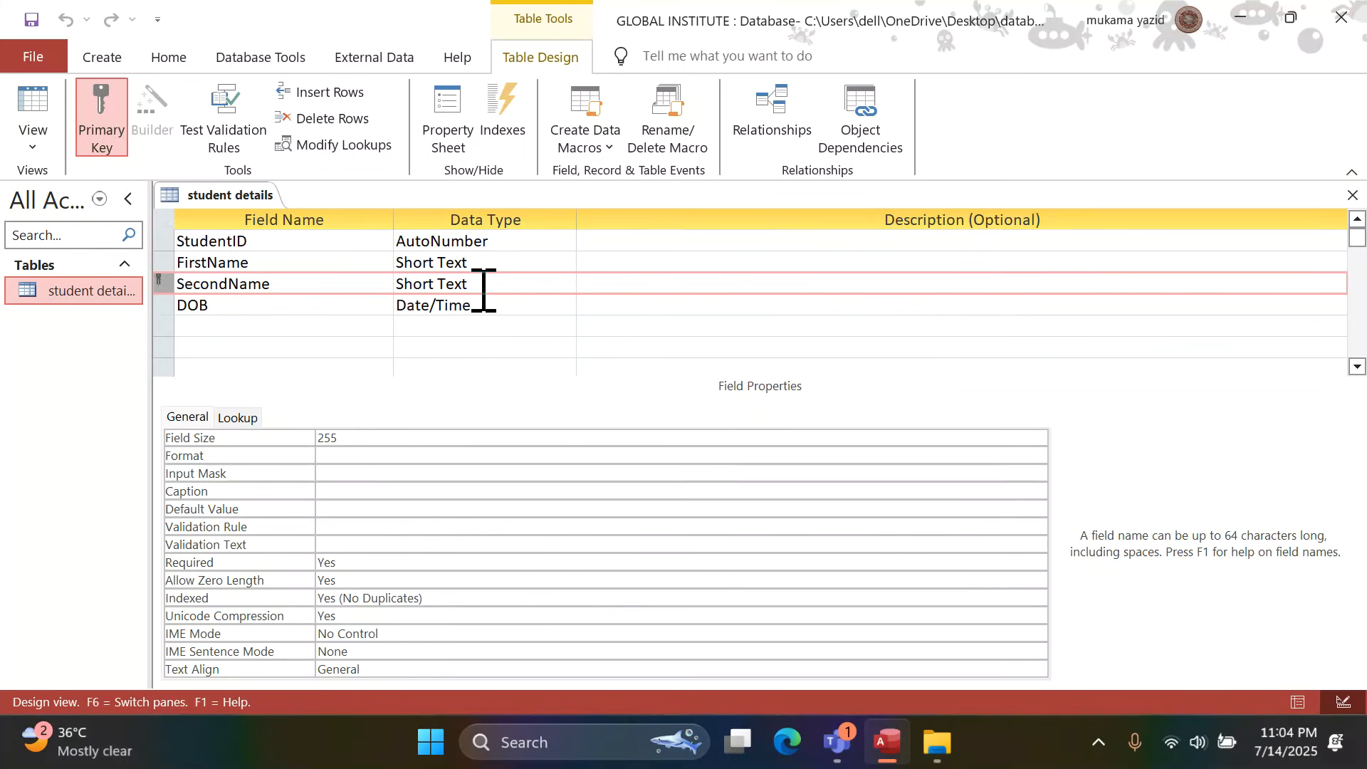
# - Rename the StudentID field as SecondName
pyautogui.click(506, 282)
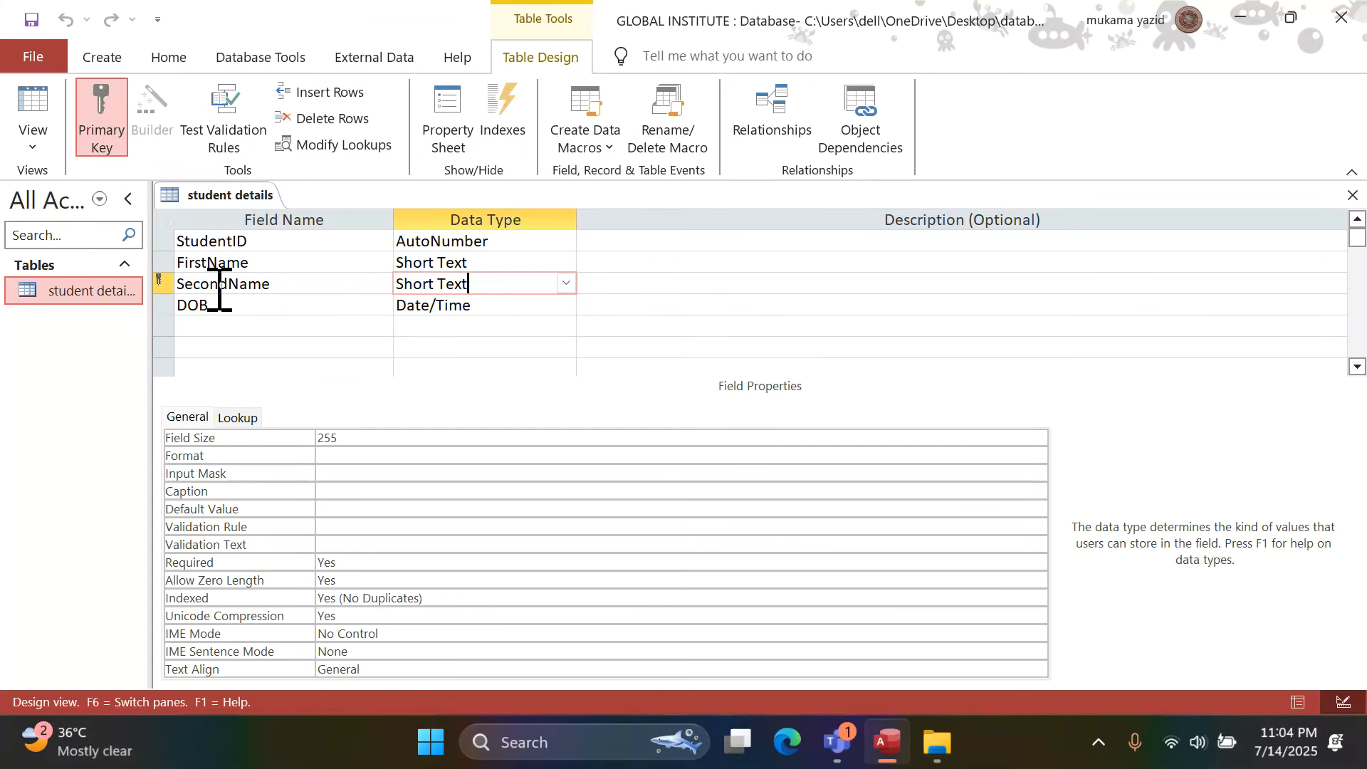
pyautogui.click(165, 282)
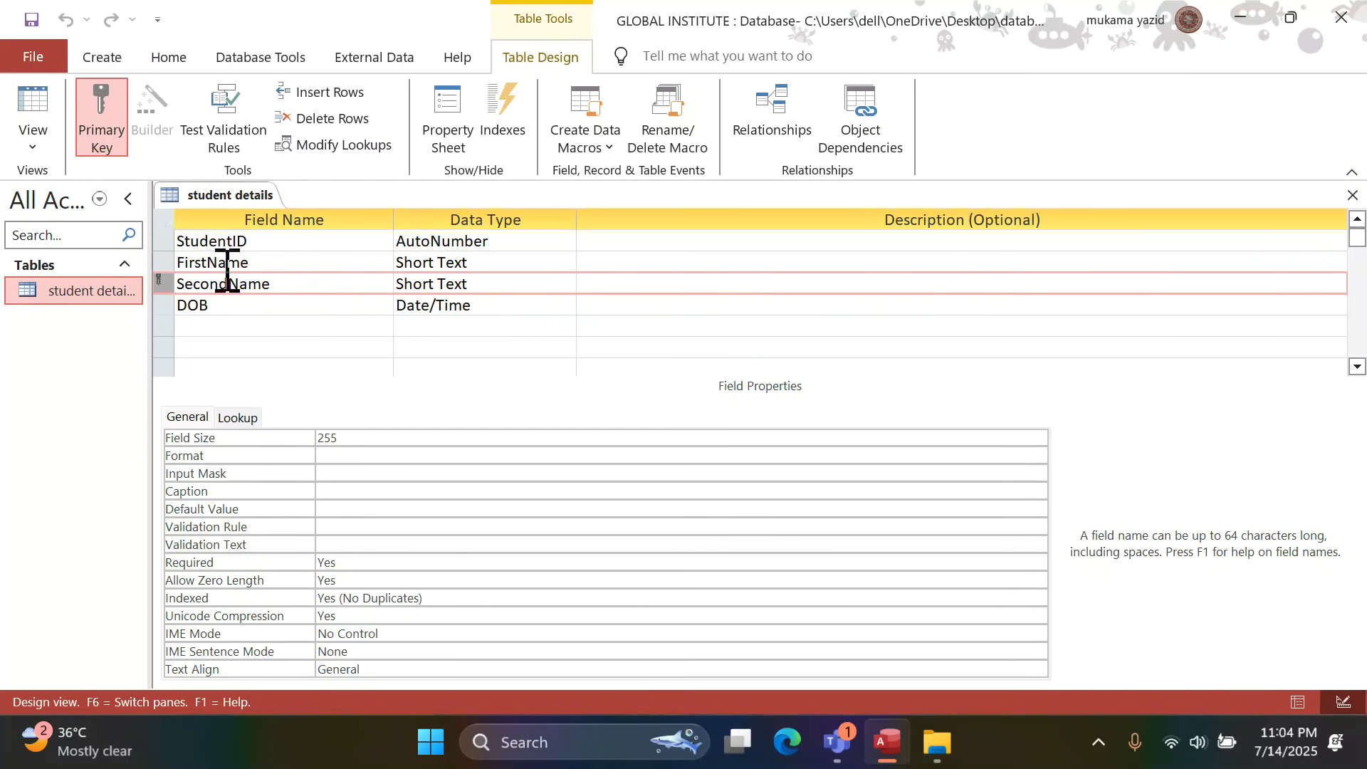
pyautogui.click(249, 242)
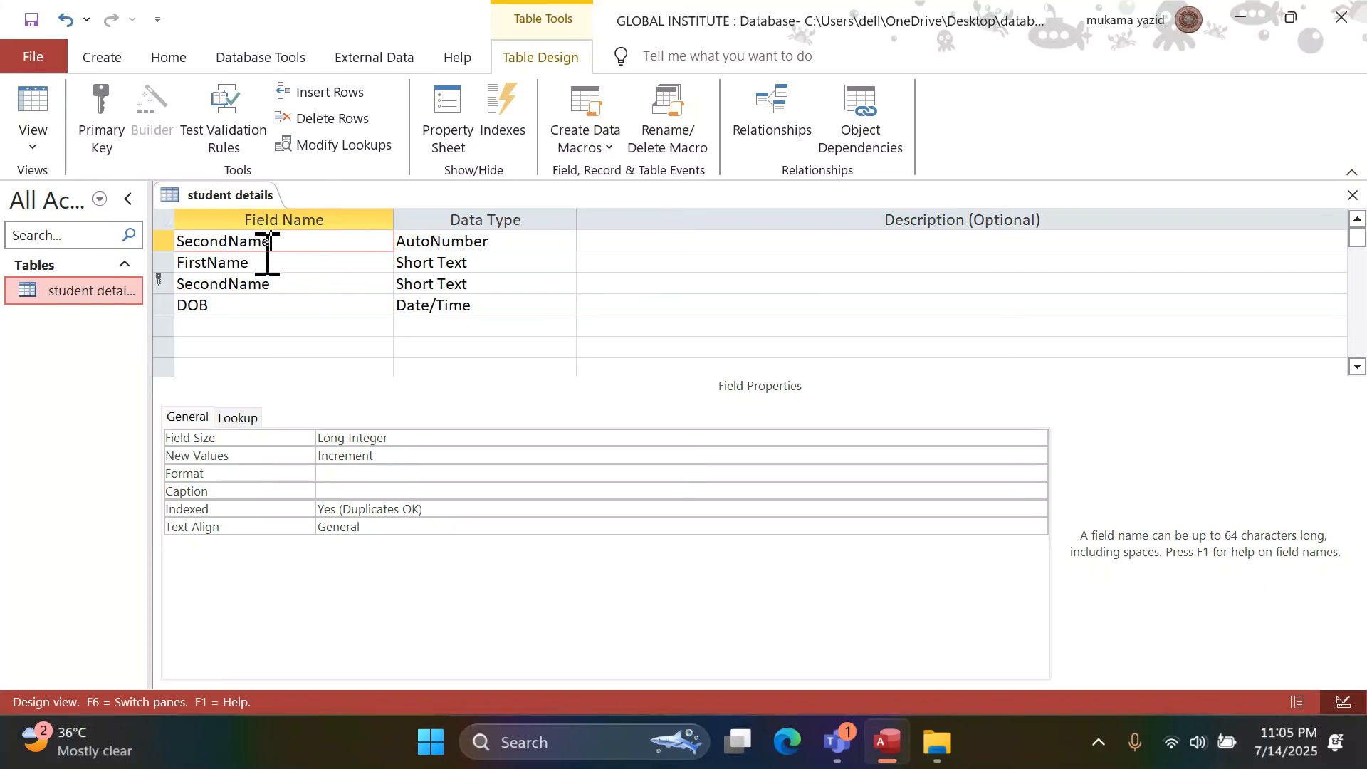
# - Move the primary key from the Short Text SecondName field to the AutoNumber field in the first row
pyautogui.click(188, 286)
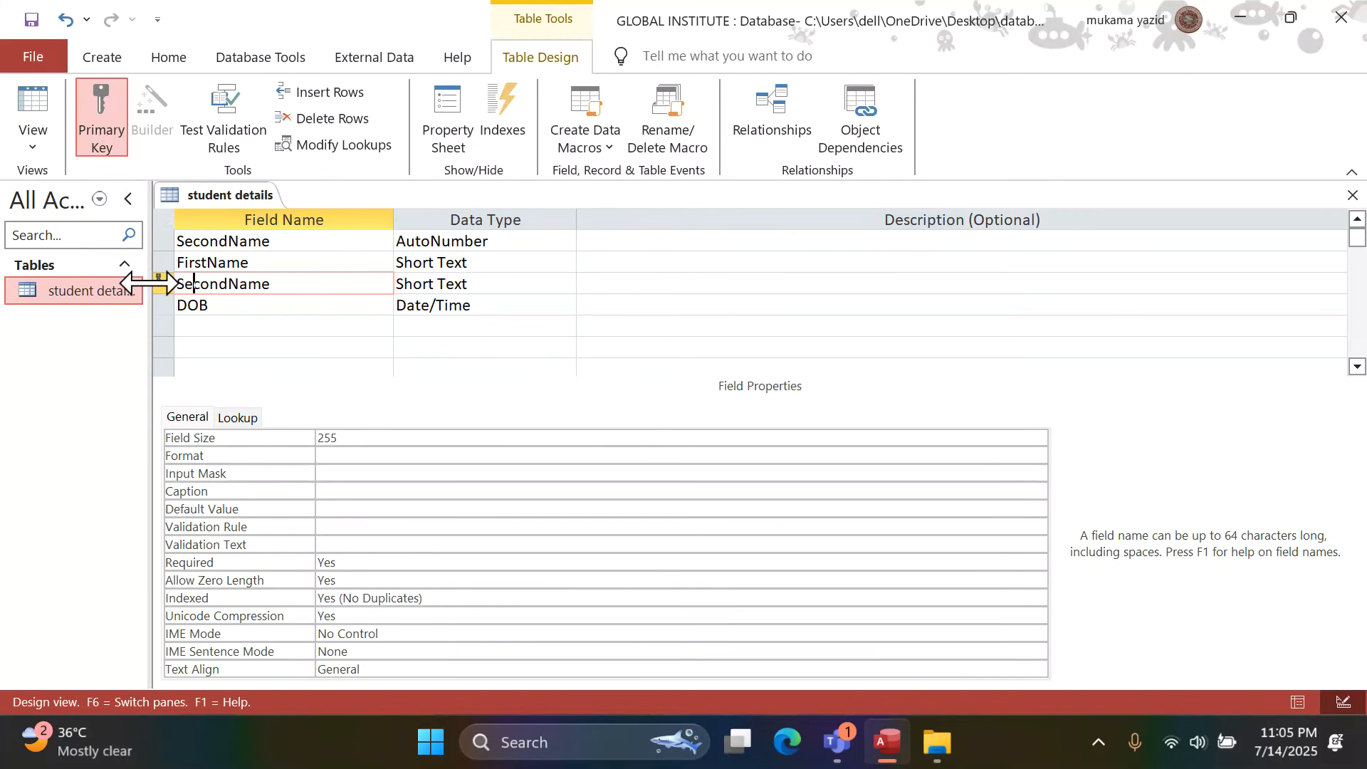
pyautogui.click(103, 126)
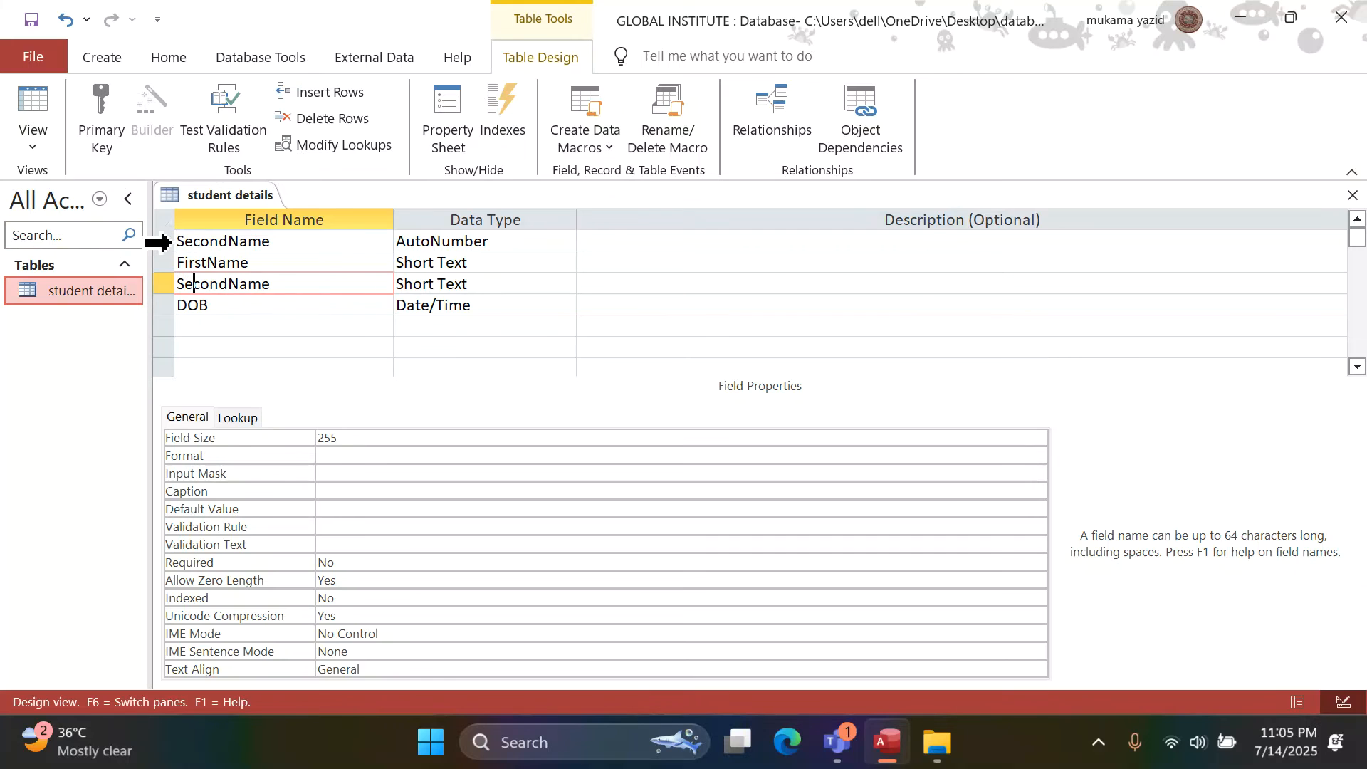
pyautogui.click(163, 242)
pyautogui.click(91, 121)
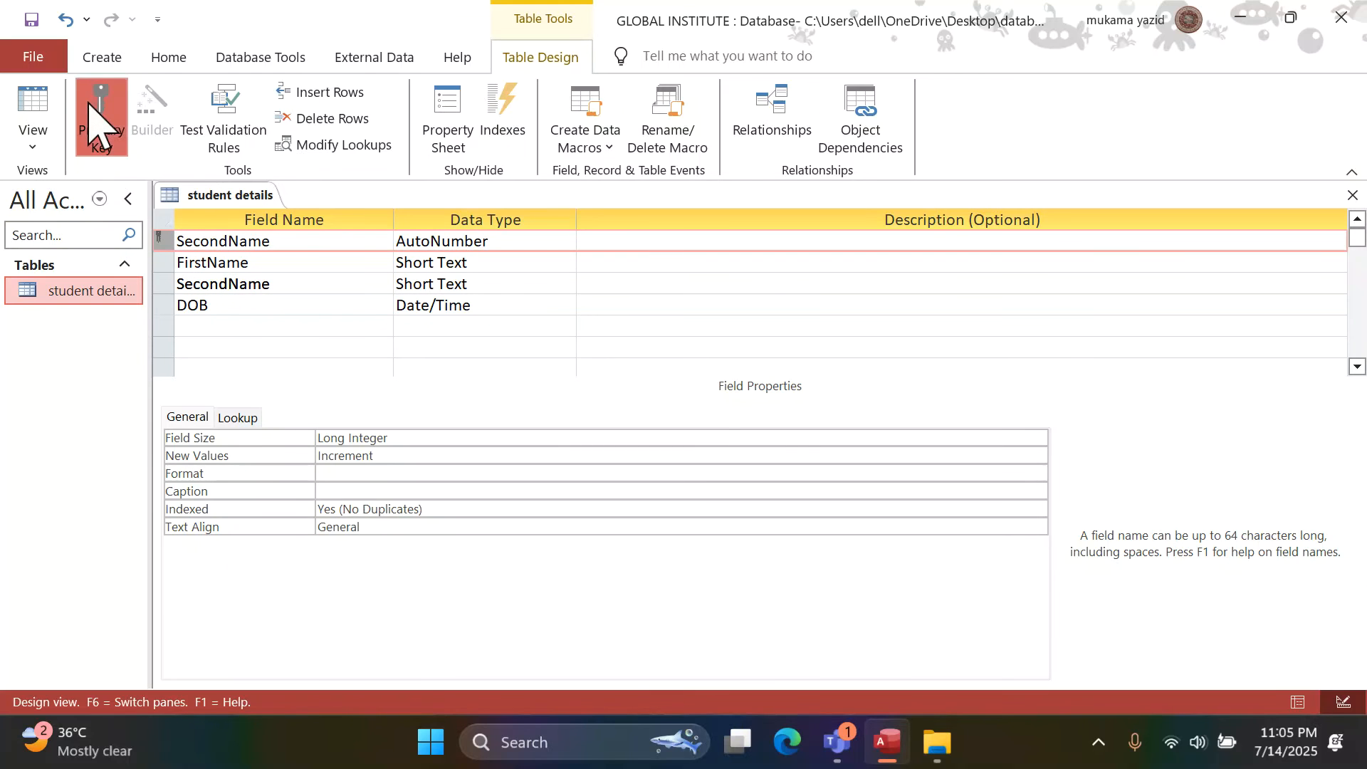
# - Try twice to close the student details table while saving the design with two fields named SecondName
pyautogui.click(1353, 195)
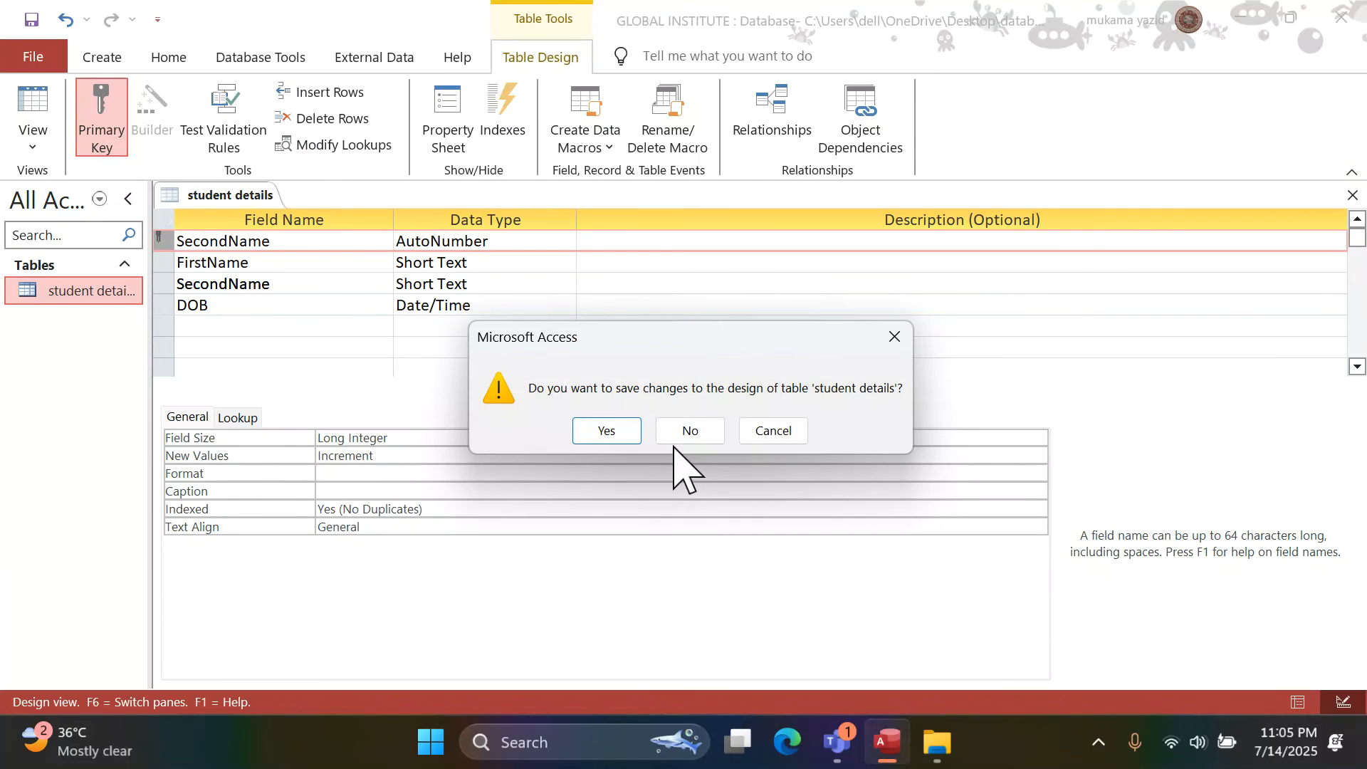
pyautogui.click(608, 431)
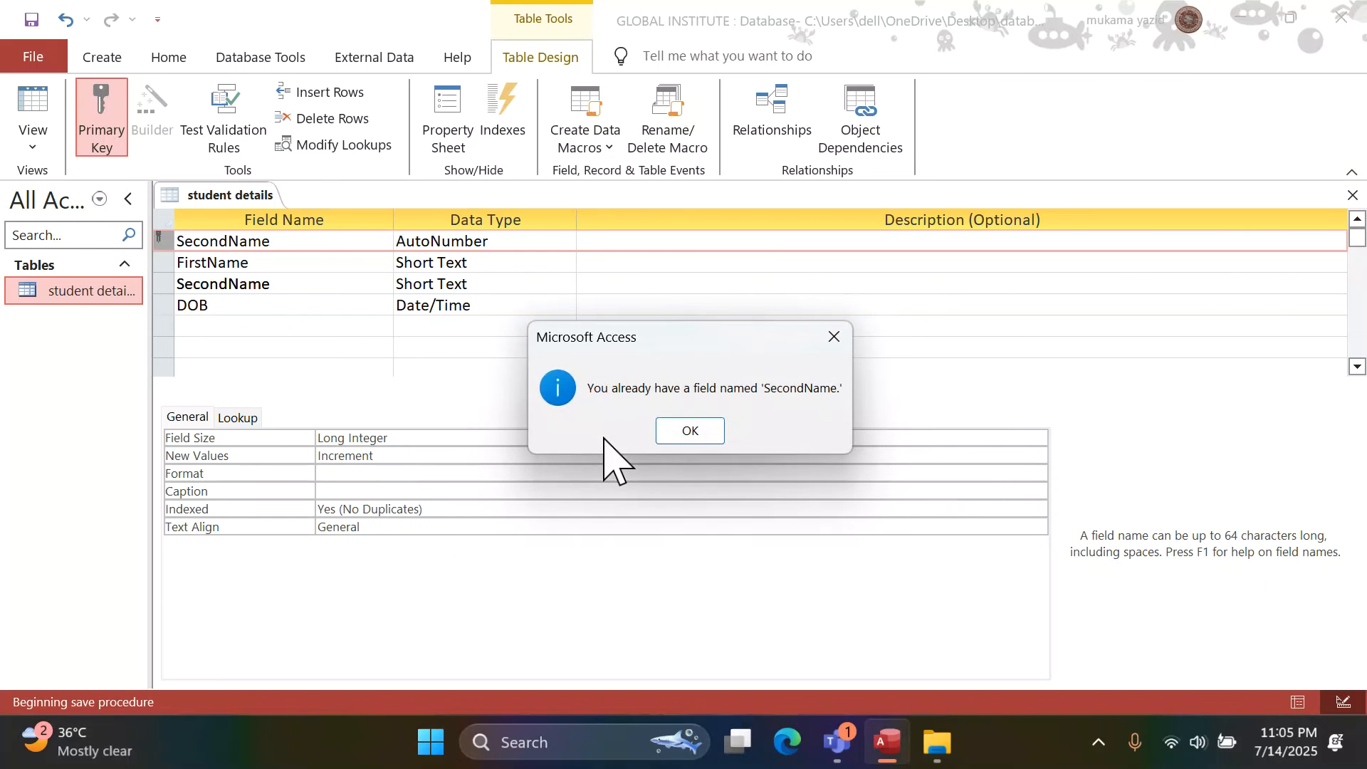
pyautogui.click(698, 432)
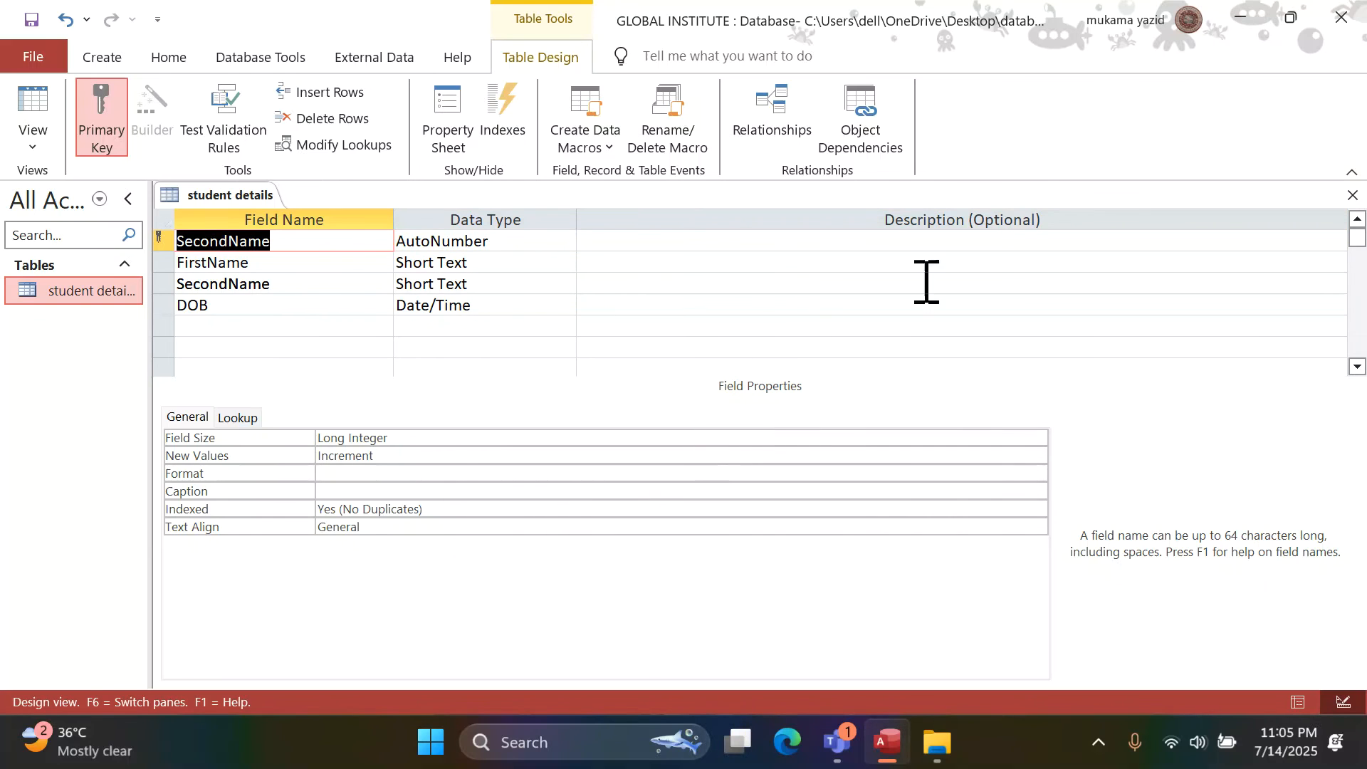
pyautogui.click(1352, 195)
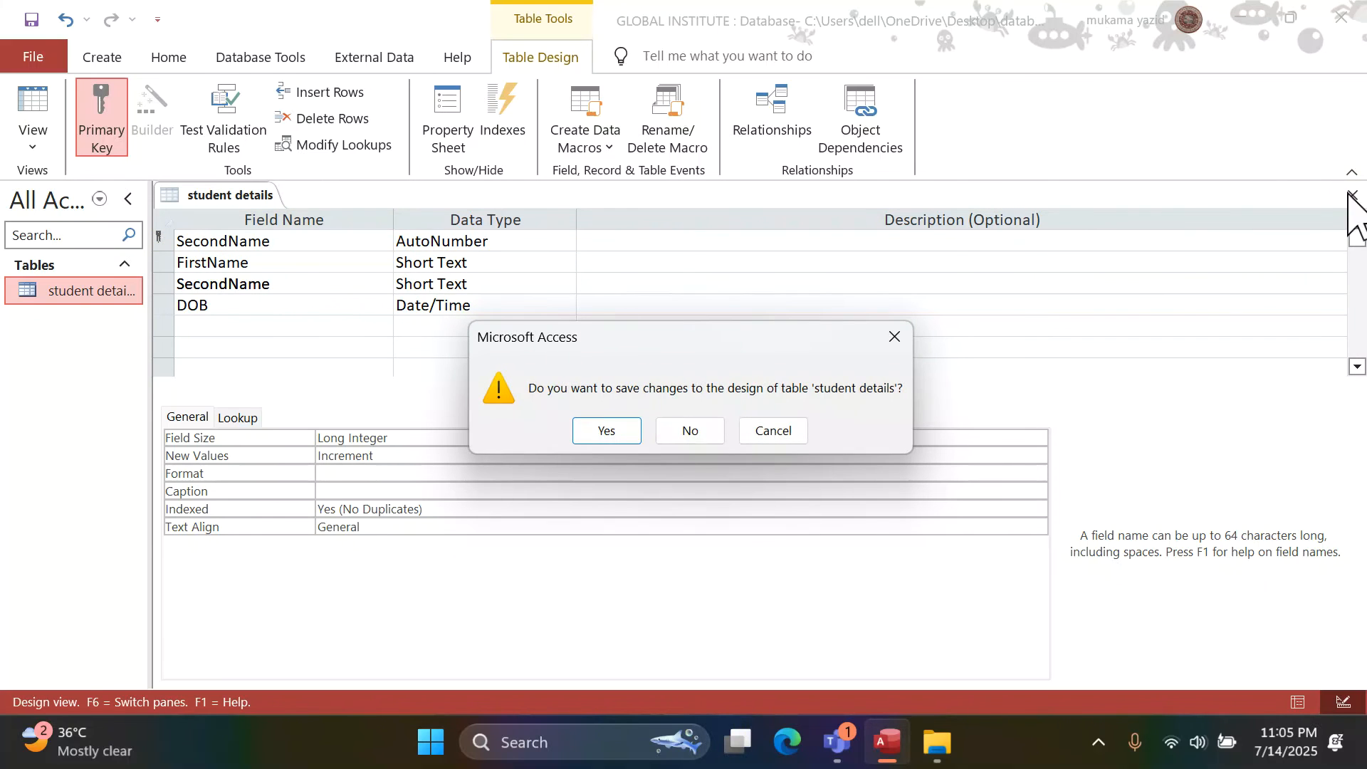
pyautogui.click(609, 432)
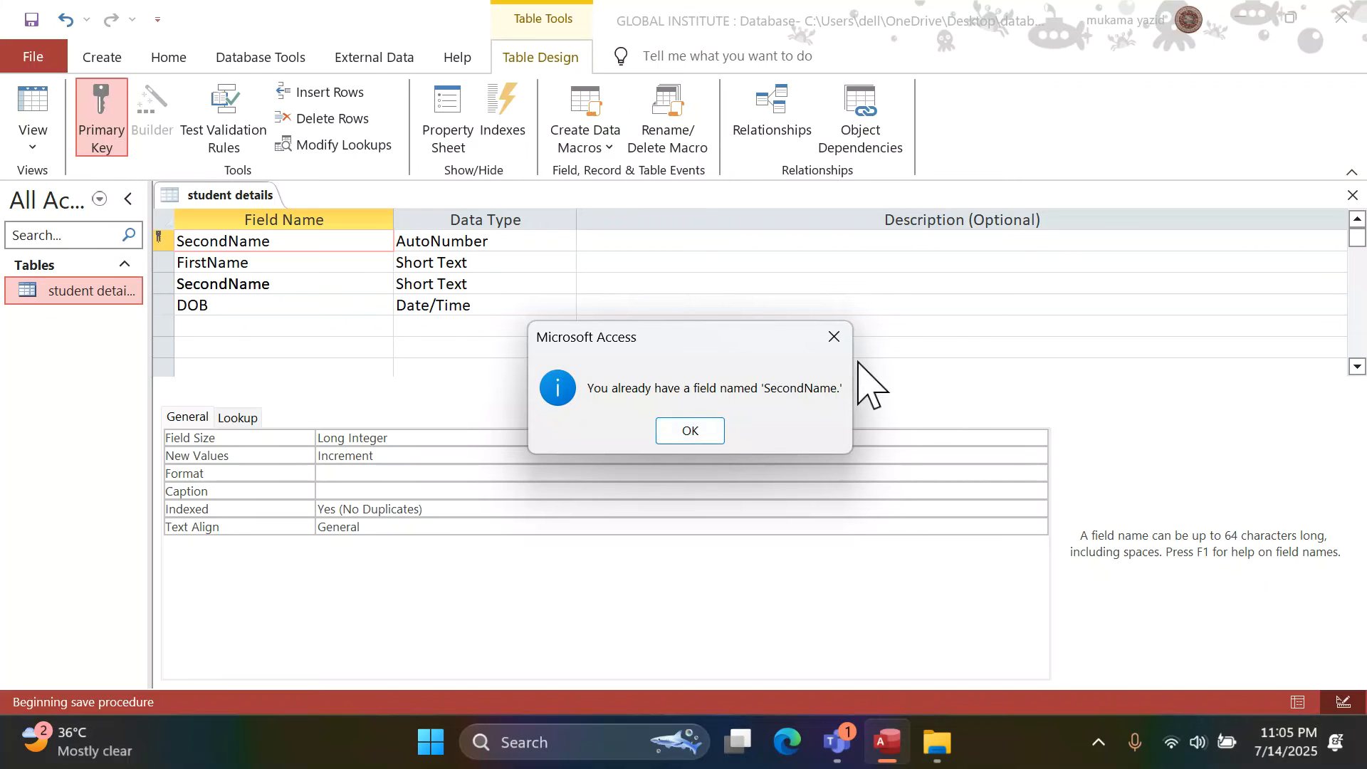
pyautogui.click(834, 337)
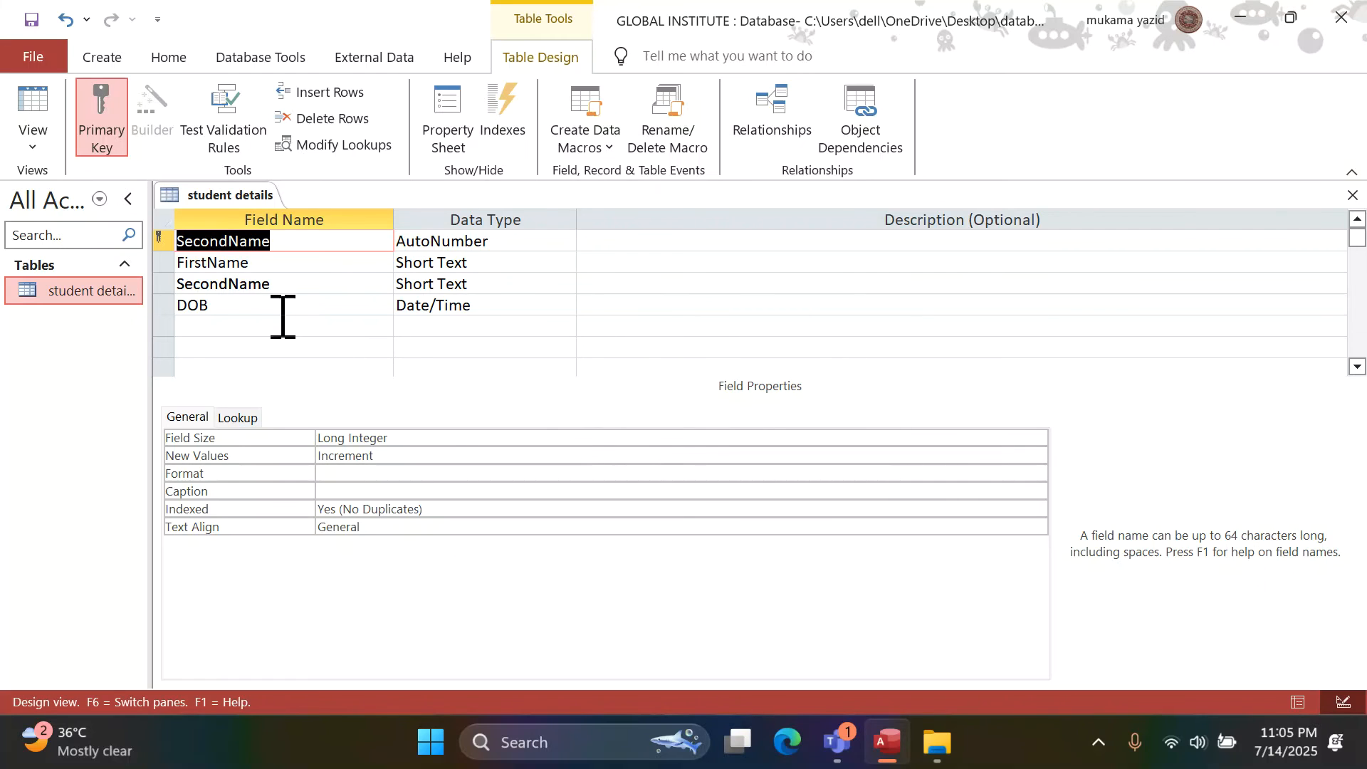
# - Rename the AutoNumber primary key field in the first row as stendeID
pyautogui.click(287, 241)
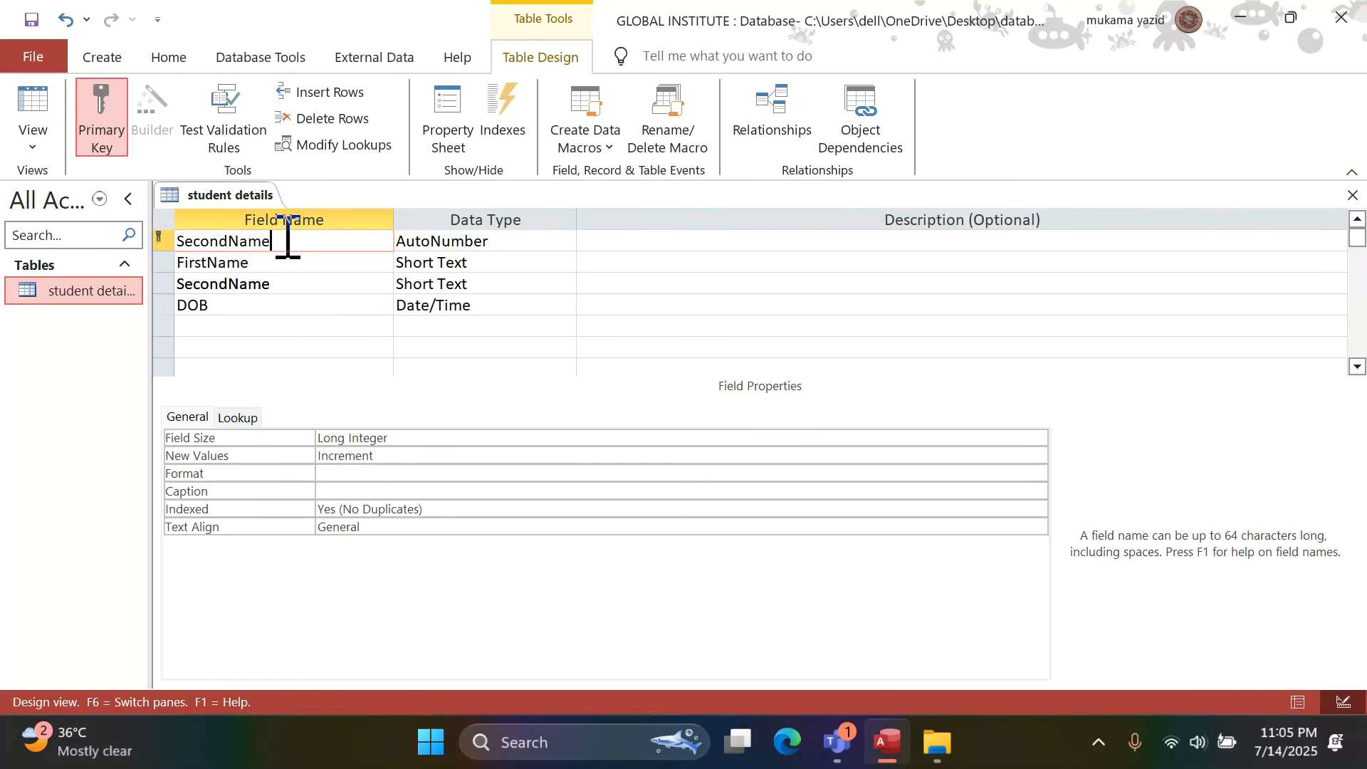
pyautogui.write('s')
pyautogui.press('BackSpace')
pyautogui.press('BackSpace')
pyautogui.press('BackSpace')
pyautogui.press('BackSpace')
pyautogui.press('BackSpace')
pyautogui.press('BackSpace')
pyautogui.press('BackSpace')
pyautogui.press('BackSpace')
pyautogui.press('BackSpace')
pyautogui.press('BackSpace')
pyautogui.press('BackSpace')
pyautogui.write('s')
pyautogui.write('ten')
pyautogui.write('de')
pyautogui.write('l')
pyautogui.write('D')
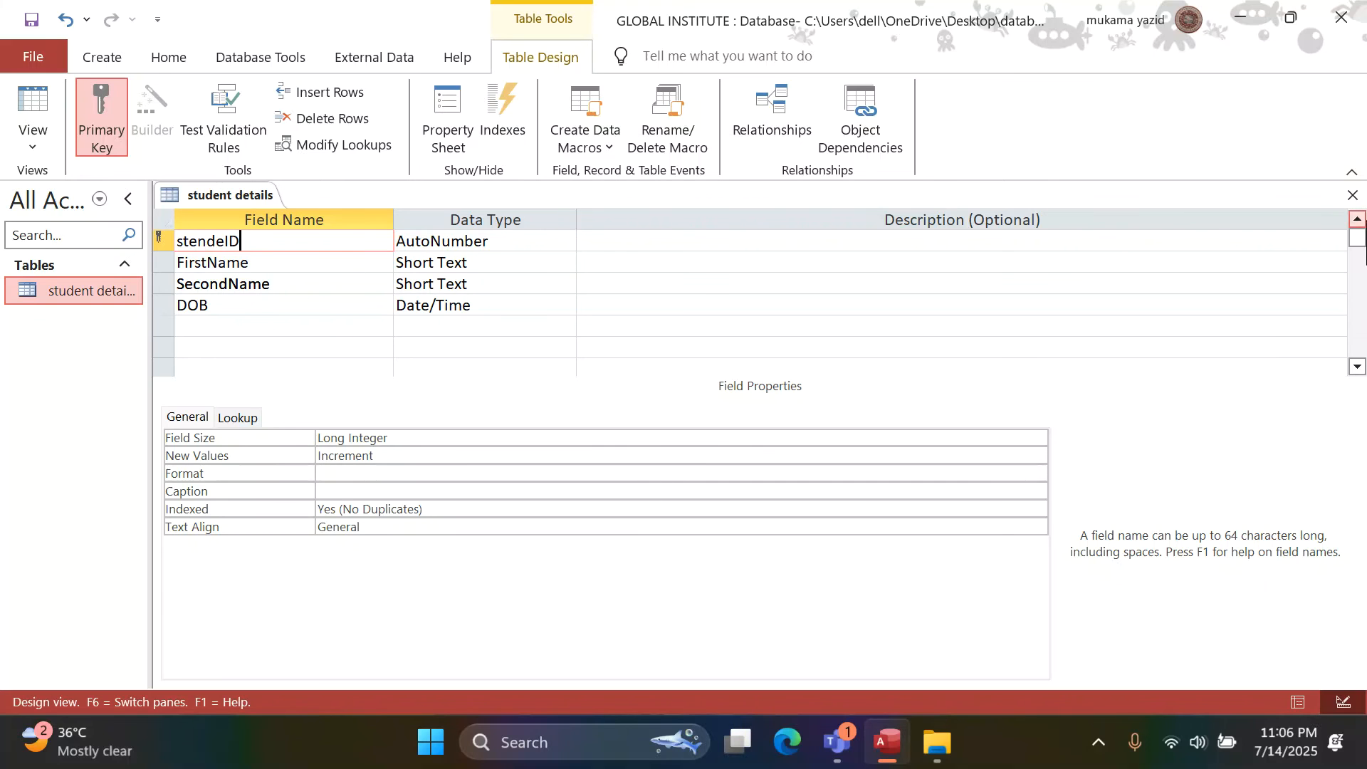
# - Close the student details table, saving its design changes, and reopen it in Datasheet view
pyautogui.click(1355, 202)
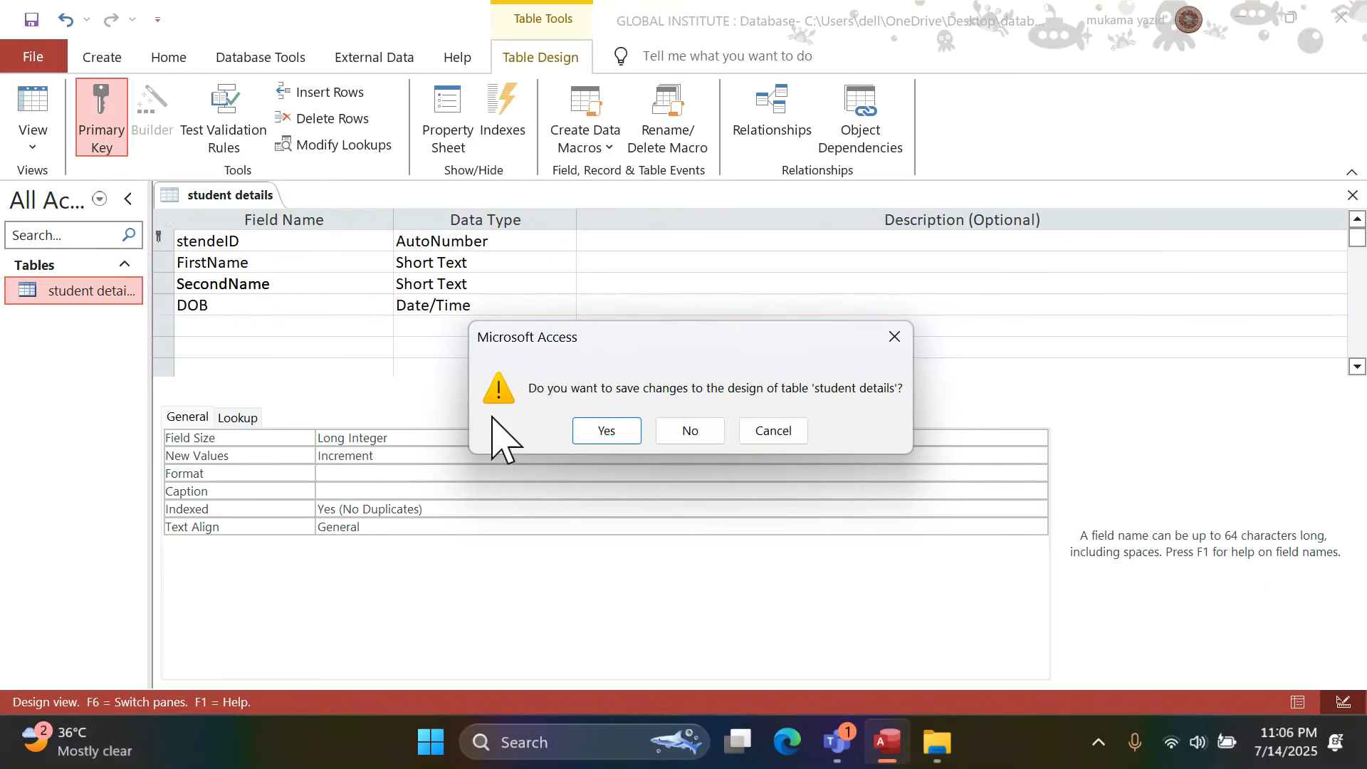
pyautogui.click(607, 431)
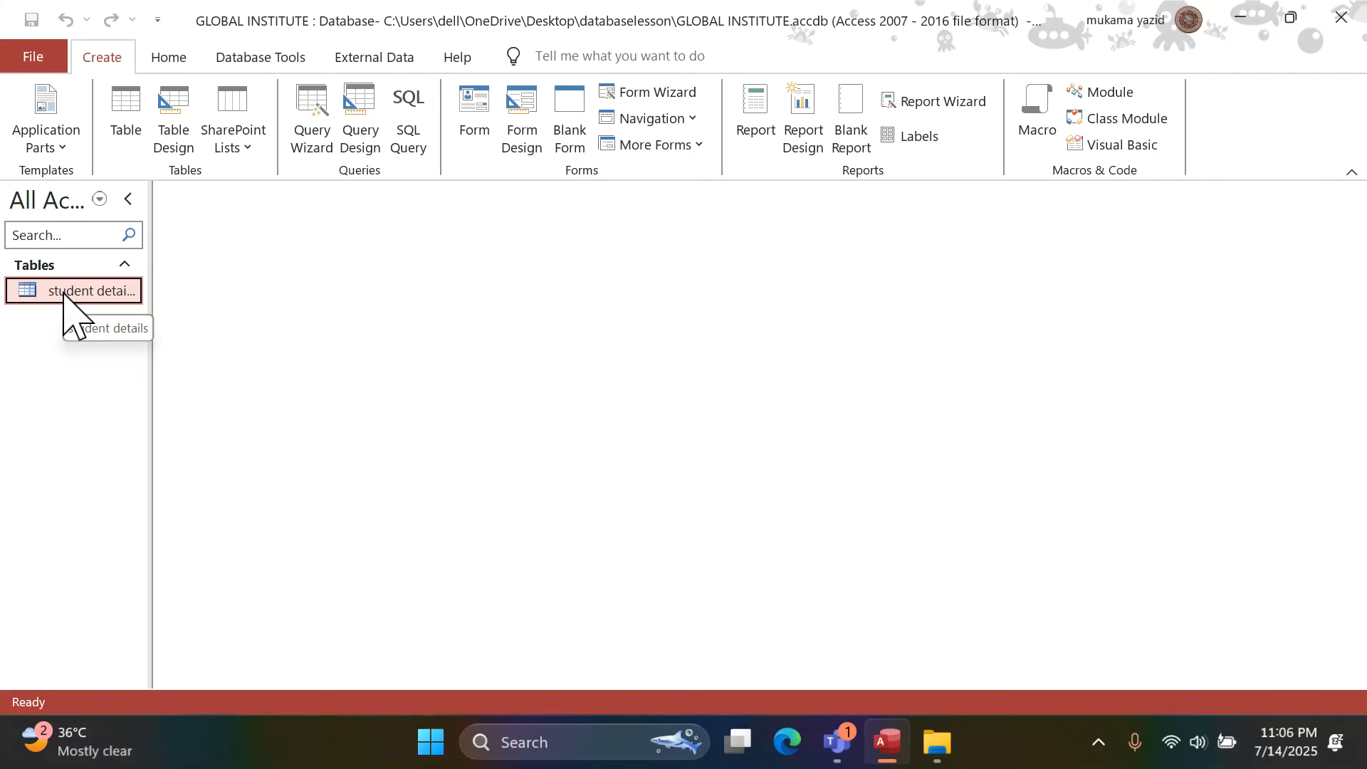
pyautogui.doubleClick(62, 293)
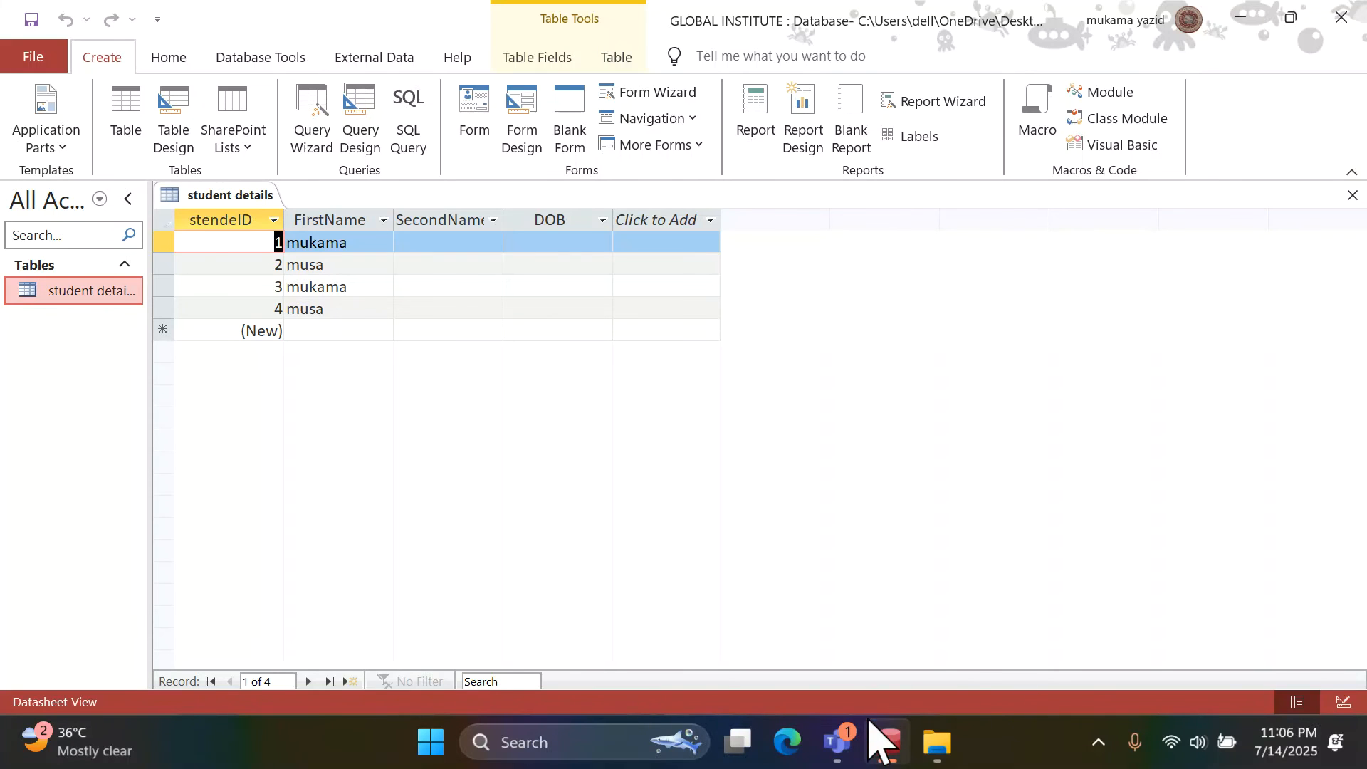
# - Open the Unlocking-Data-Power-A-Deep-Dive-into-Microsoft-Access presentation in PowerPoint and show slide 12, Field Data Types
pyautogui.click(574, 742)
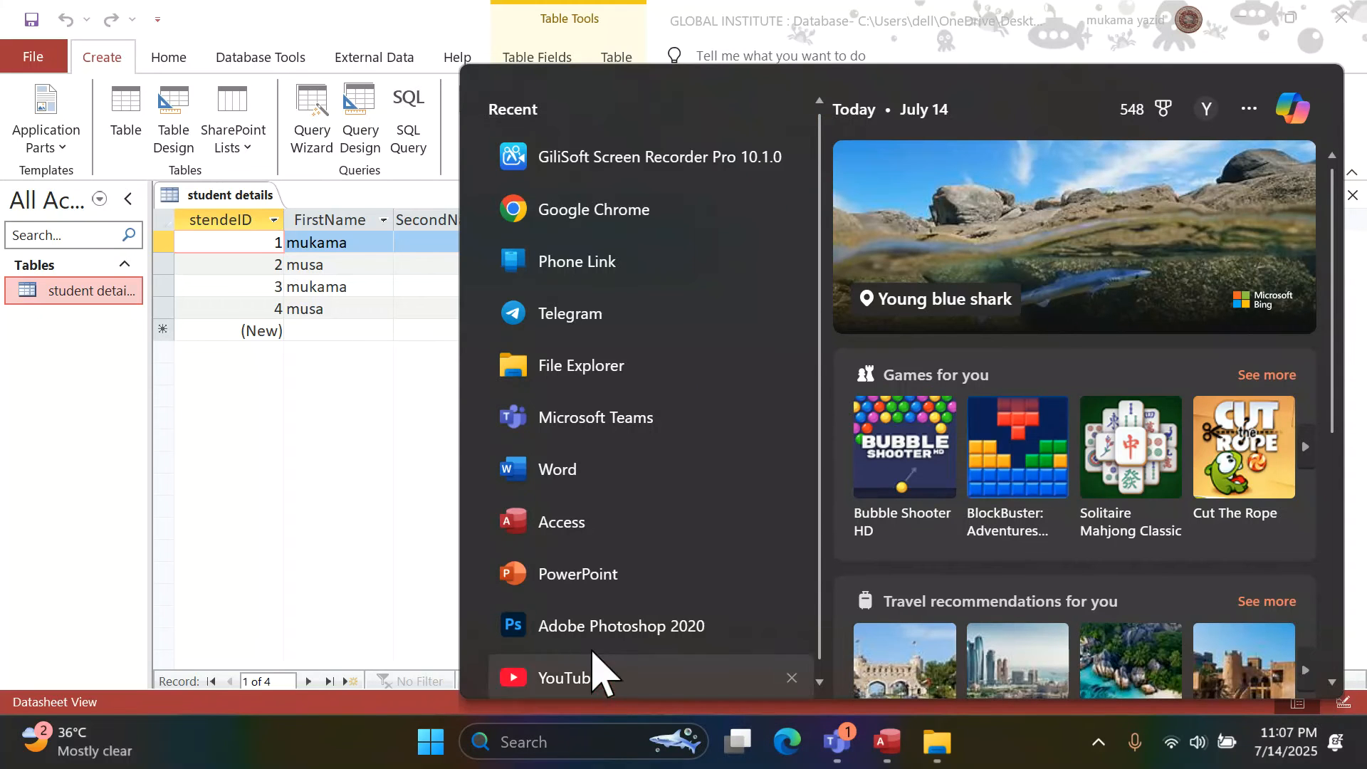
pyautogui.click(595, 576)
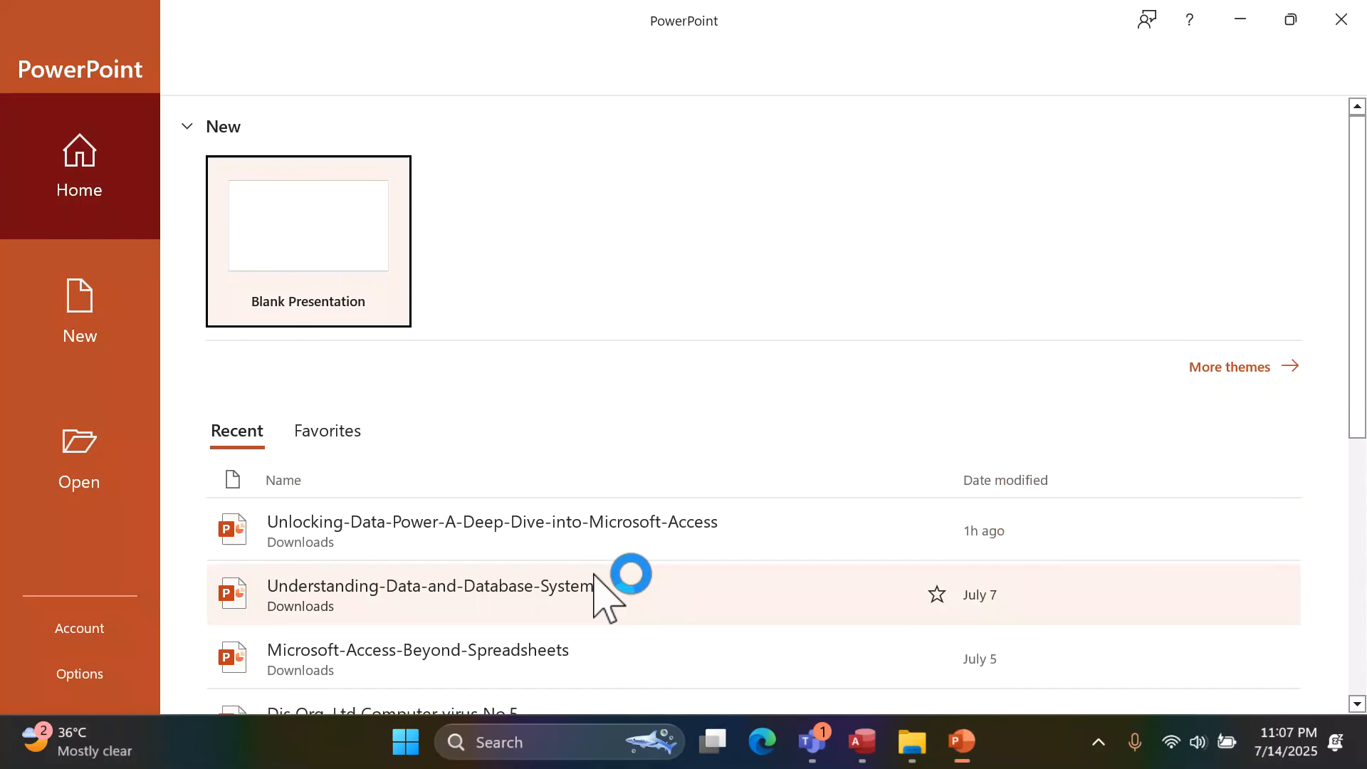
pyautogui.click(492, 515)
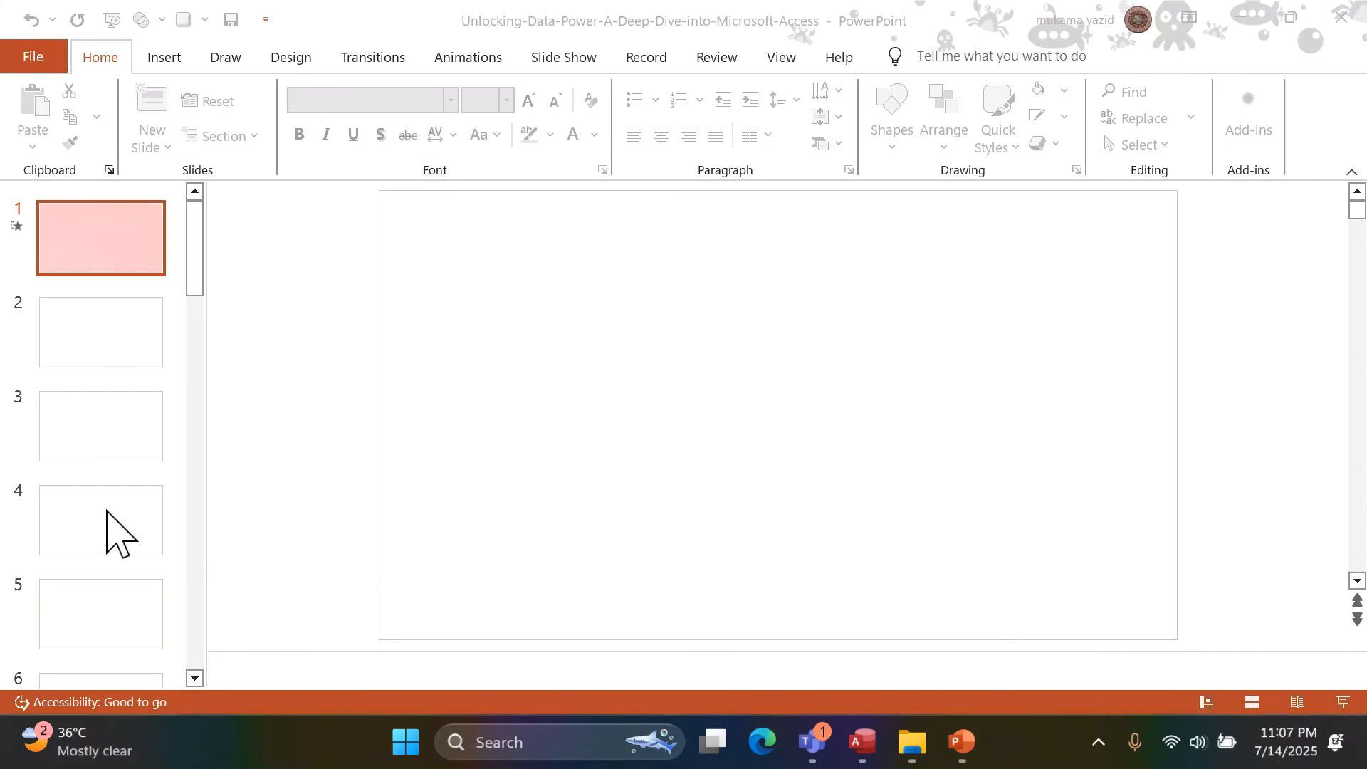
pyautogui.scroll(-3, 106, 531)
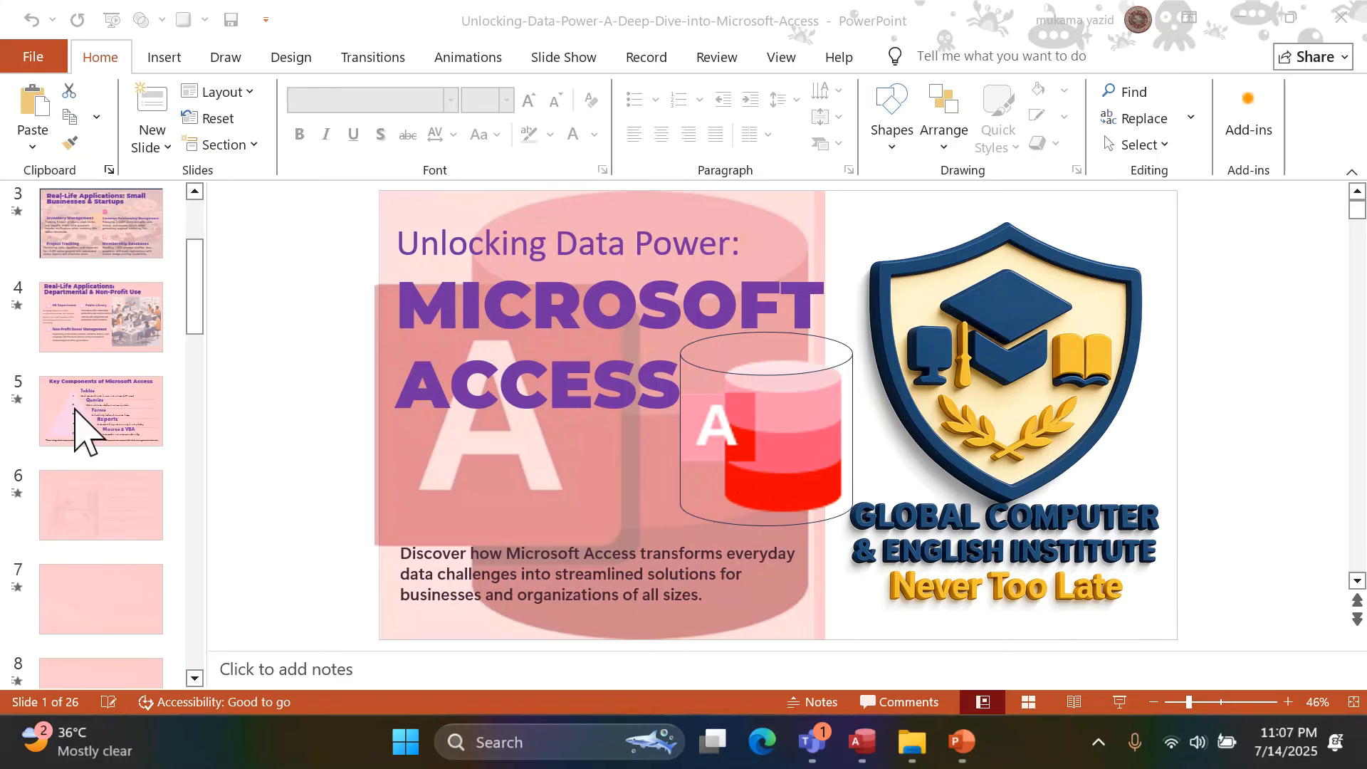
pyautogui.scroll(-2, 100, 436)
pyautogui.scroll(-8, 100, 427)
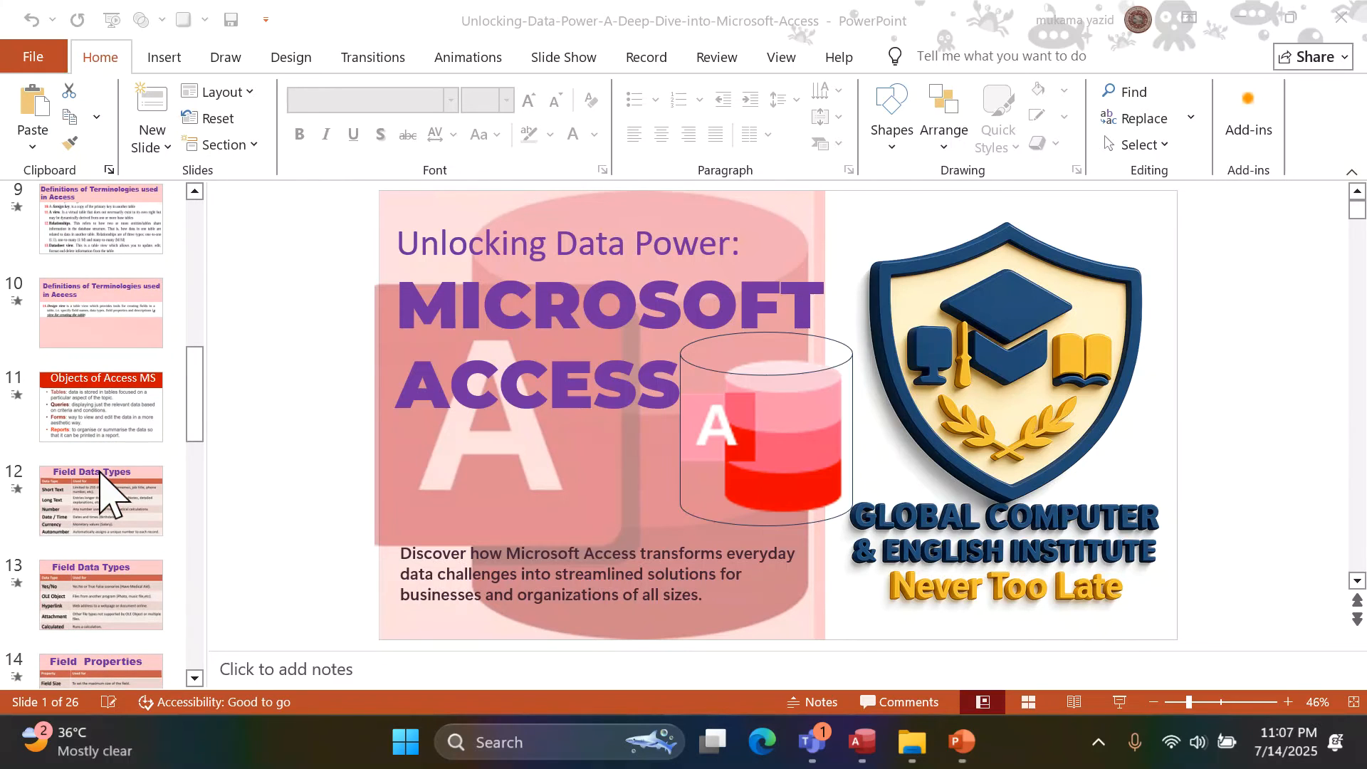
pyautogui.click(98, 477)
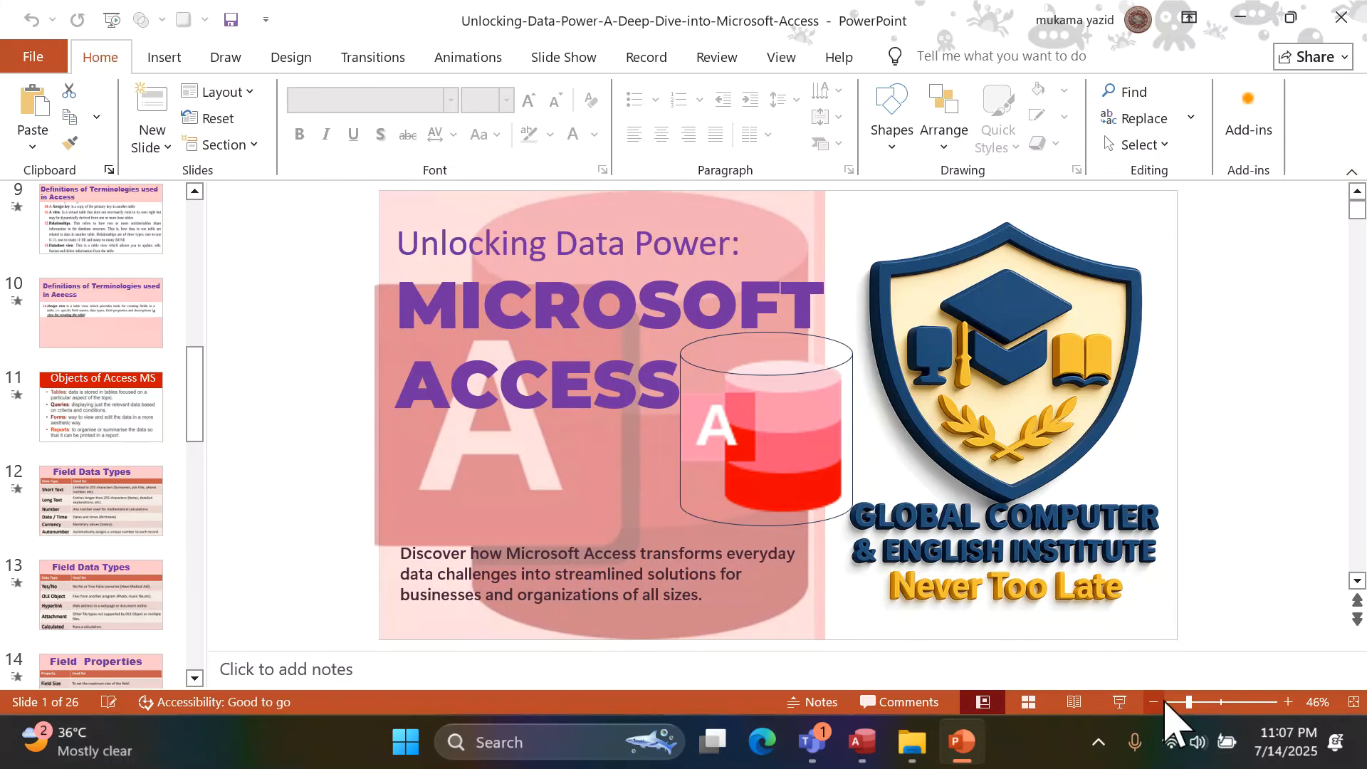
pyautogui.click(100, 527)
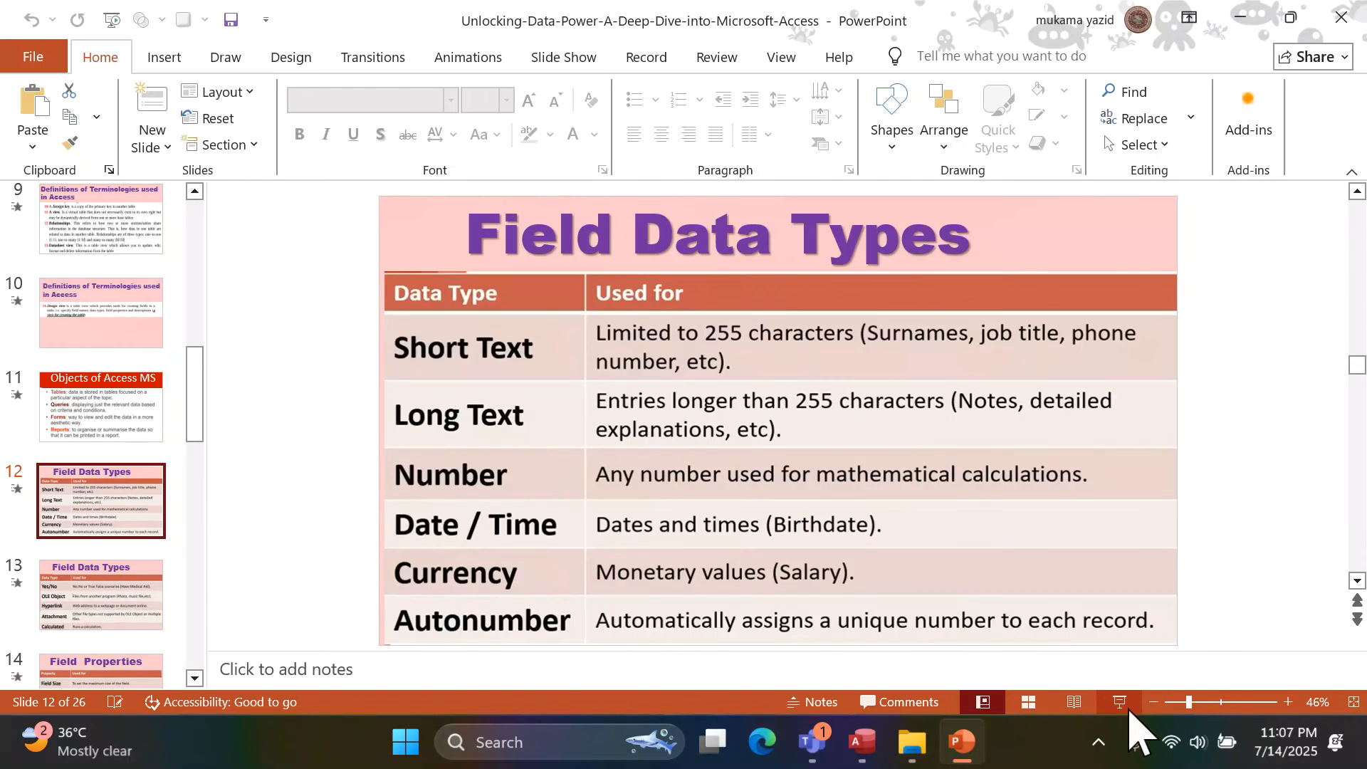
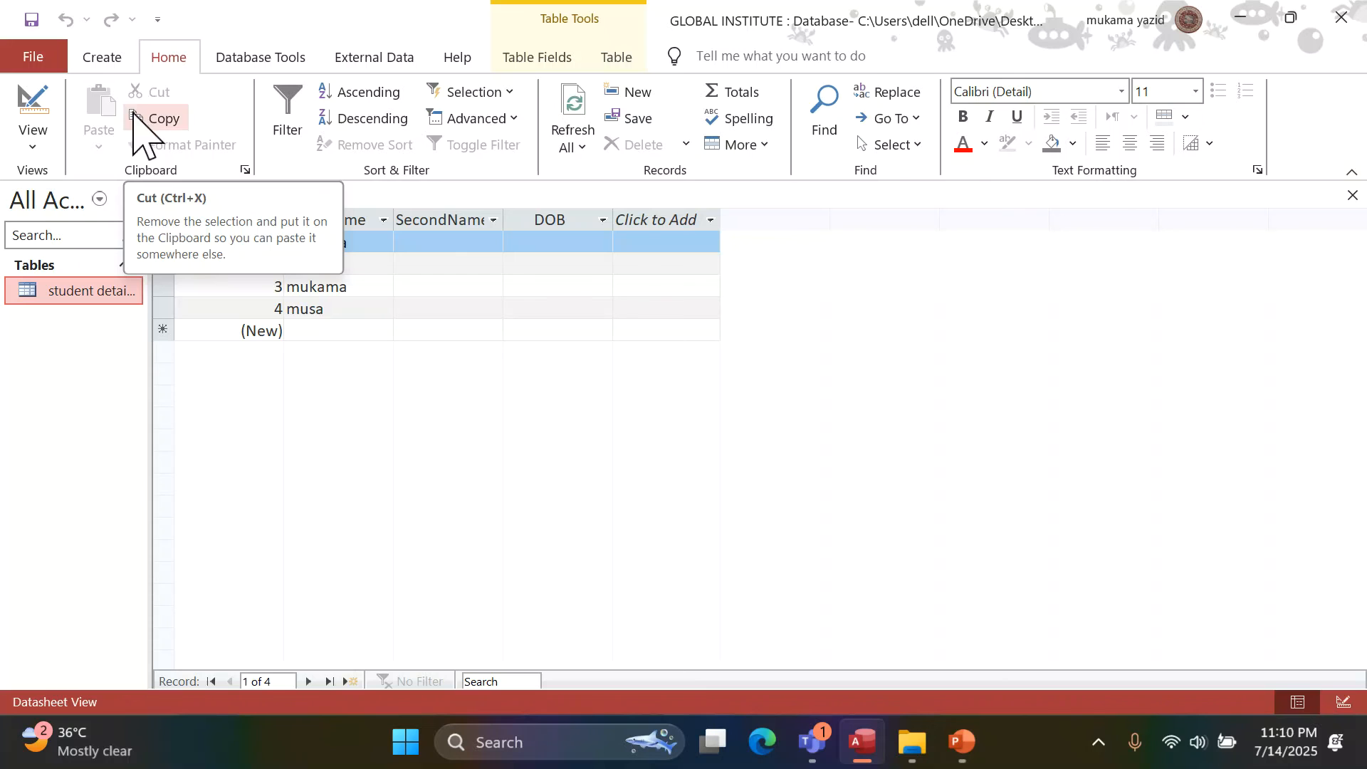
# - Open the student details table in Design view in Access and choose AutoNumber as the stendeID data type
pyautogui.click(33, 135)
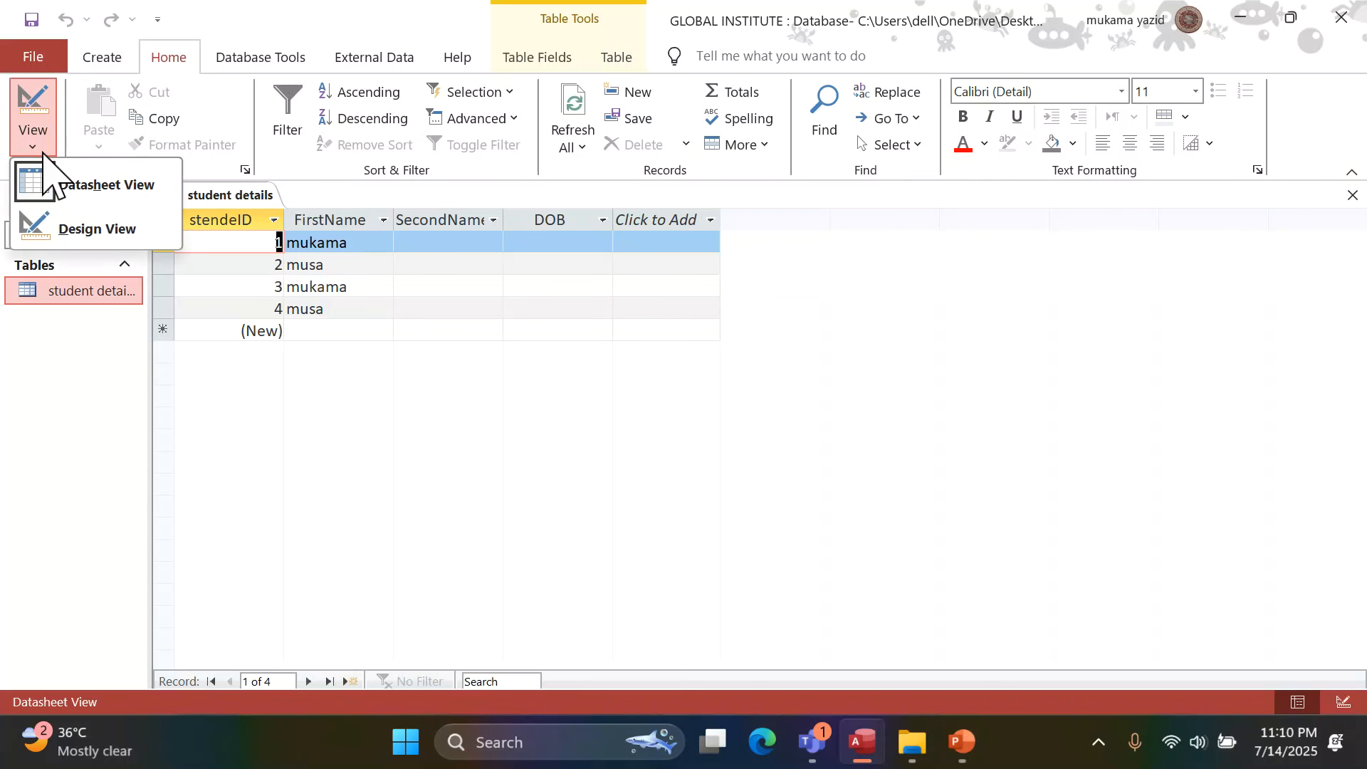
pyautogui.click(85, 230)
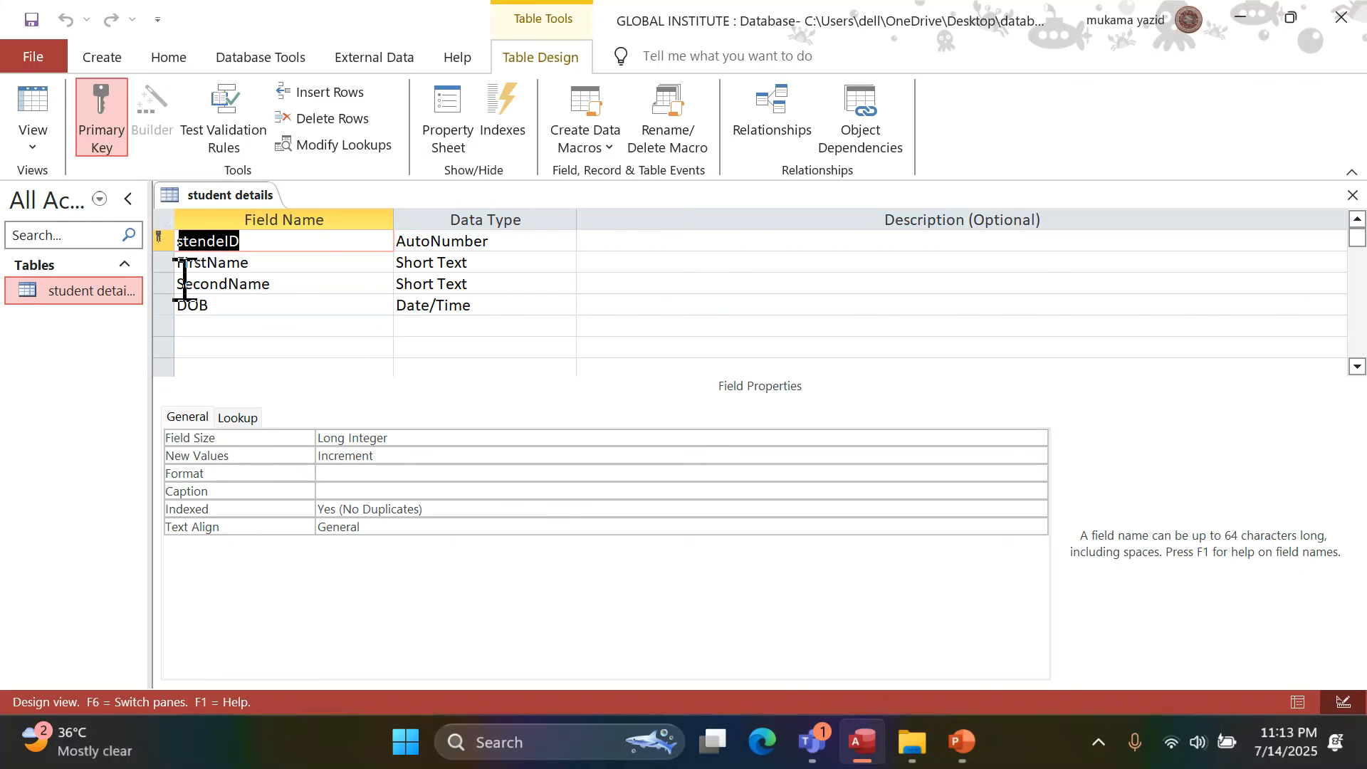
pyautogui.click(255, 239)
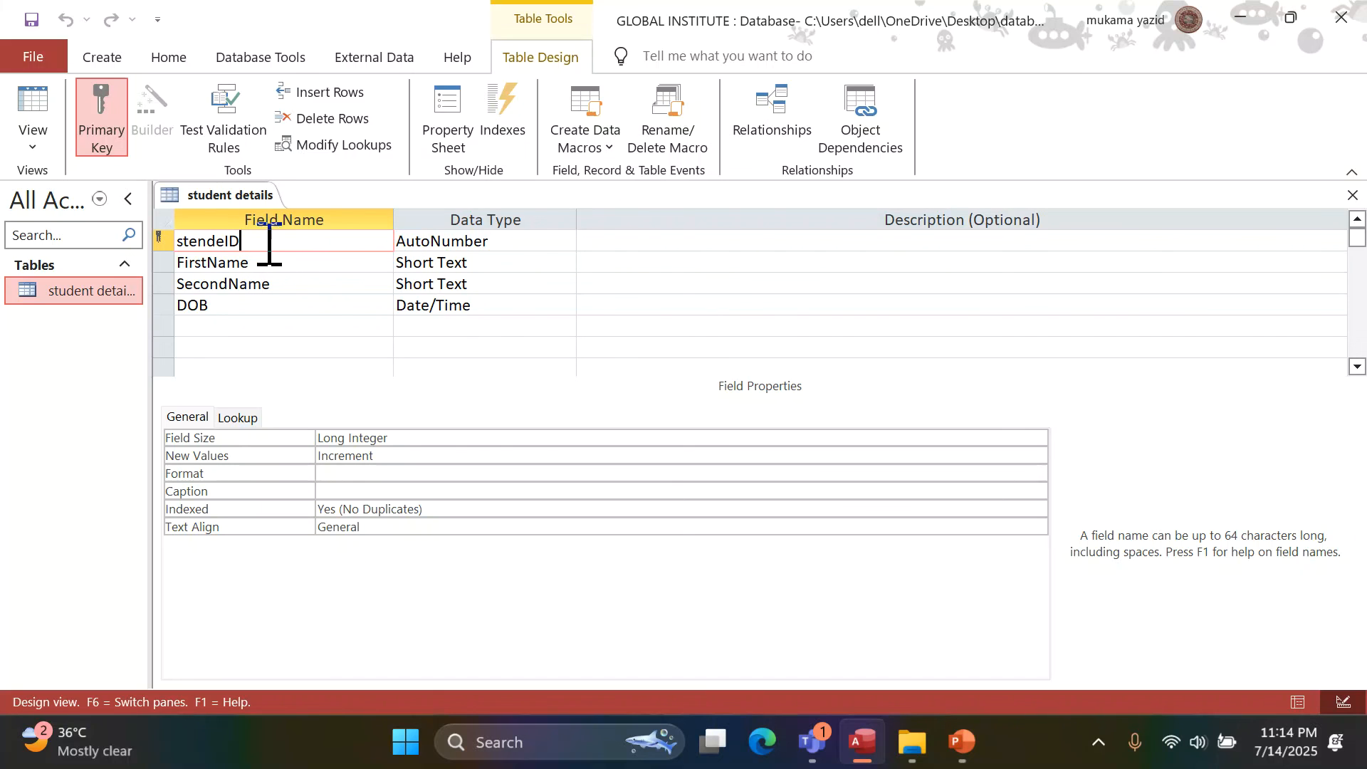
pyautogui.click(462, 242)
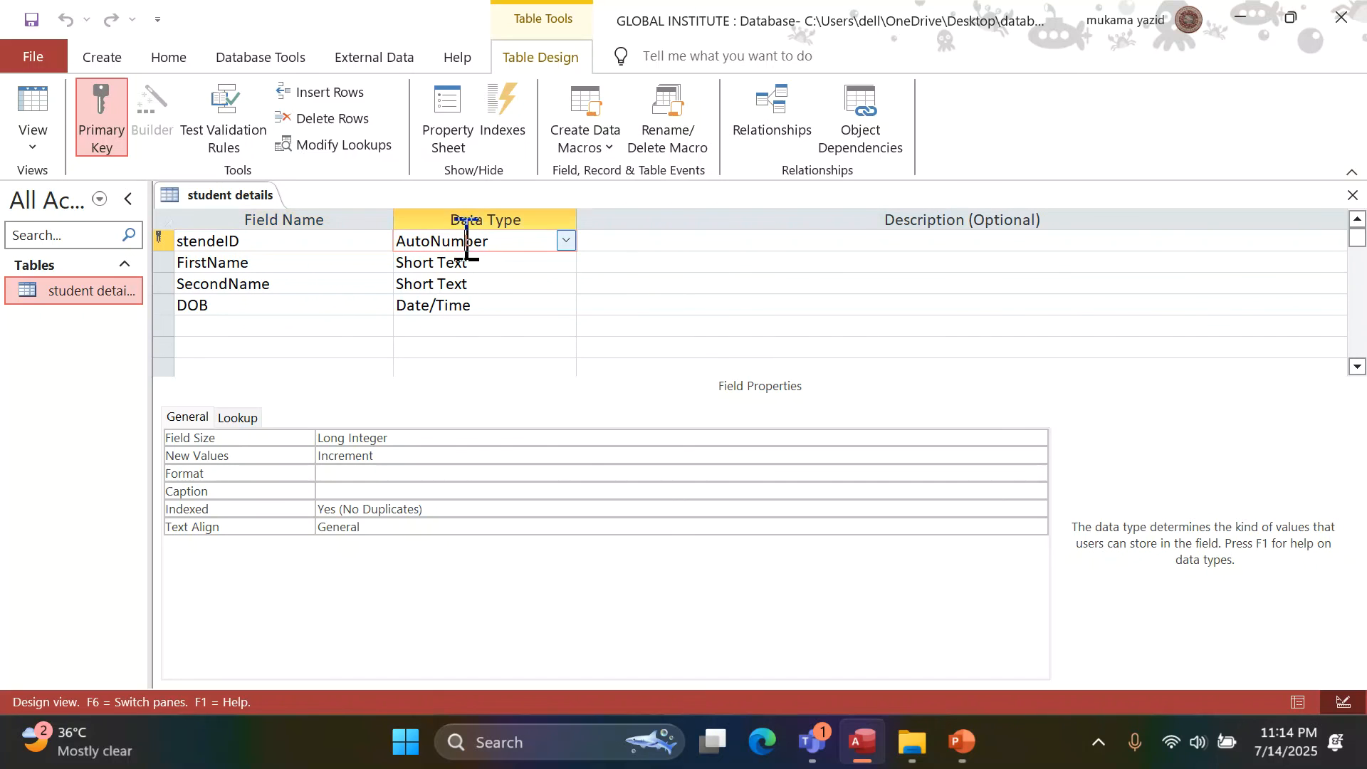
pyautogui.click(567, 242)
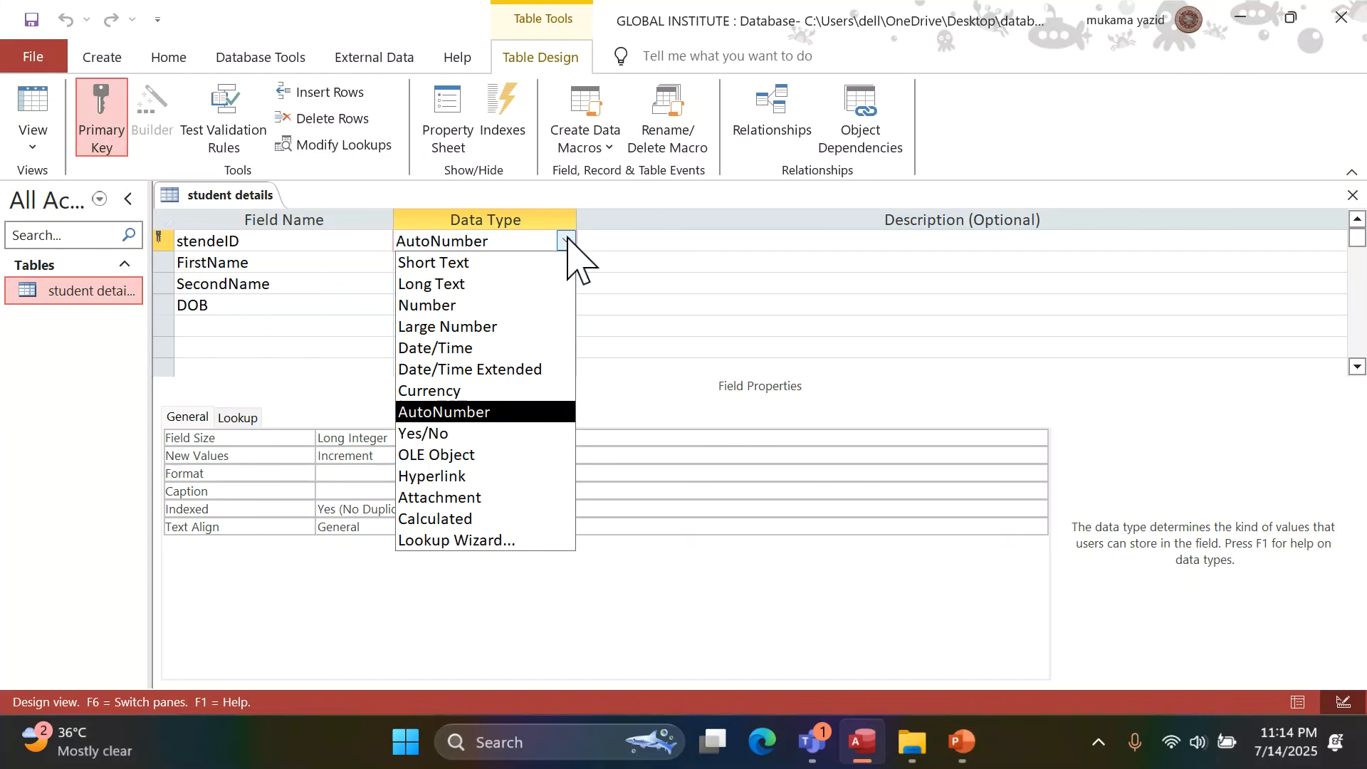
pyautogui.click(555, 411)
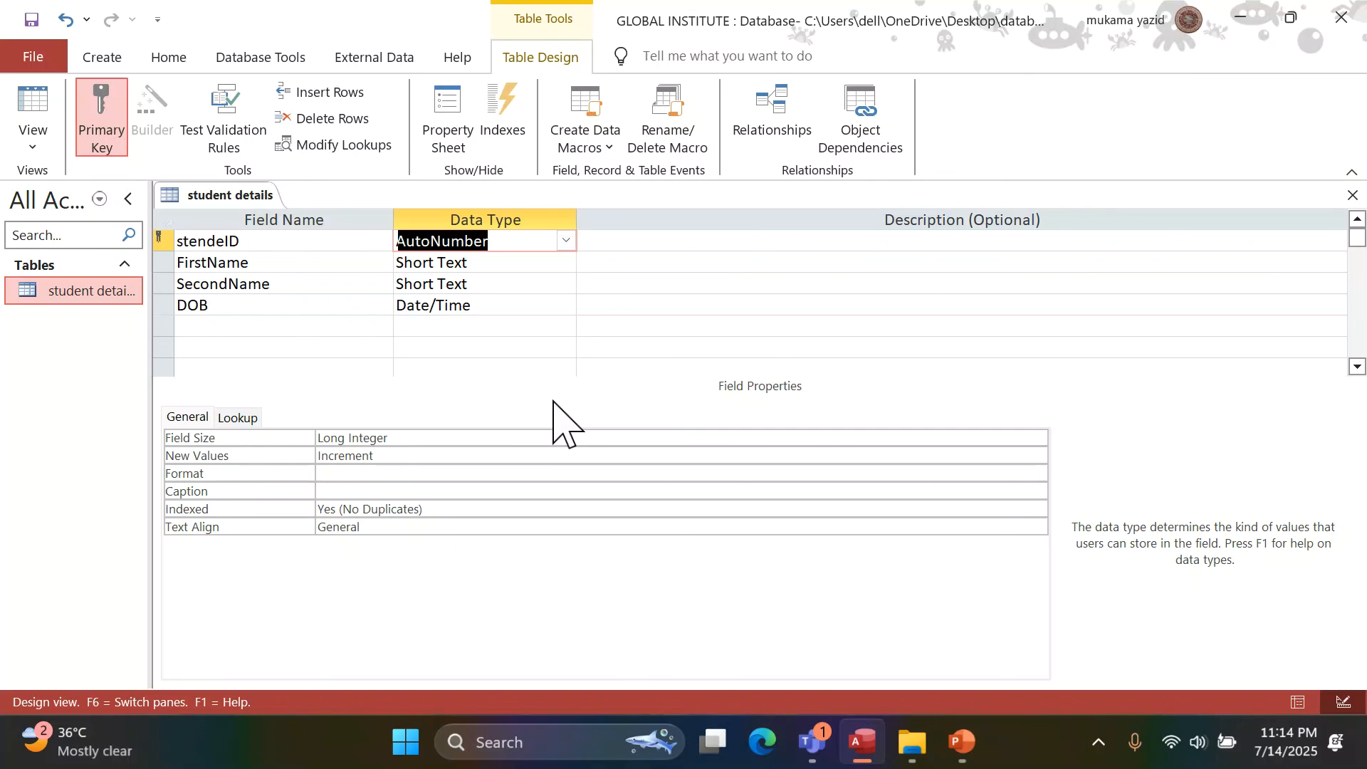
# - Return the student details table to Datasheet view, saving the table first
pyautogui.click(32, 146)
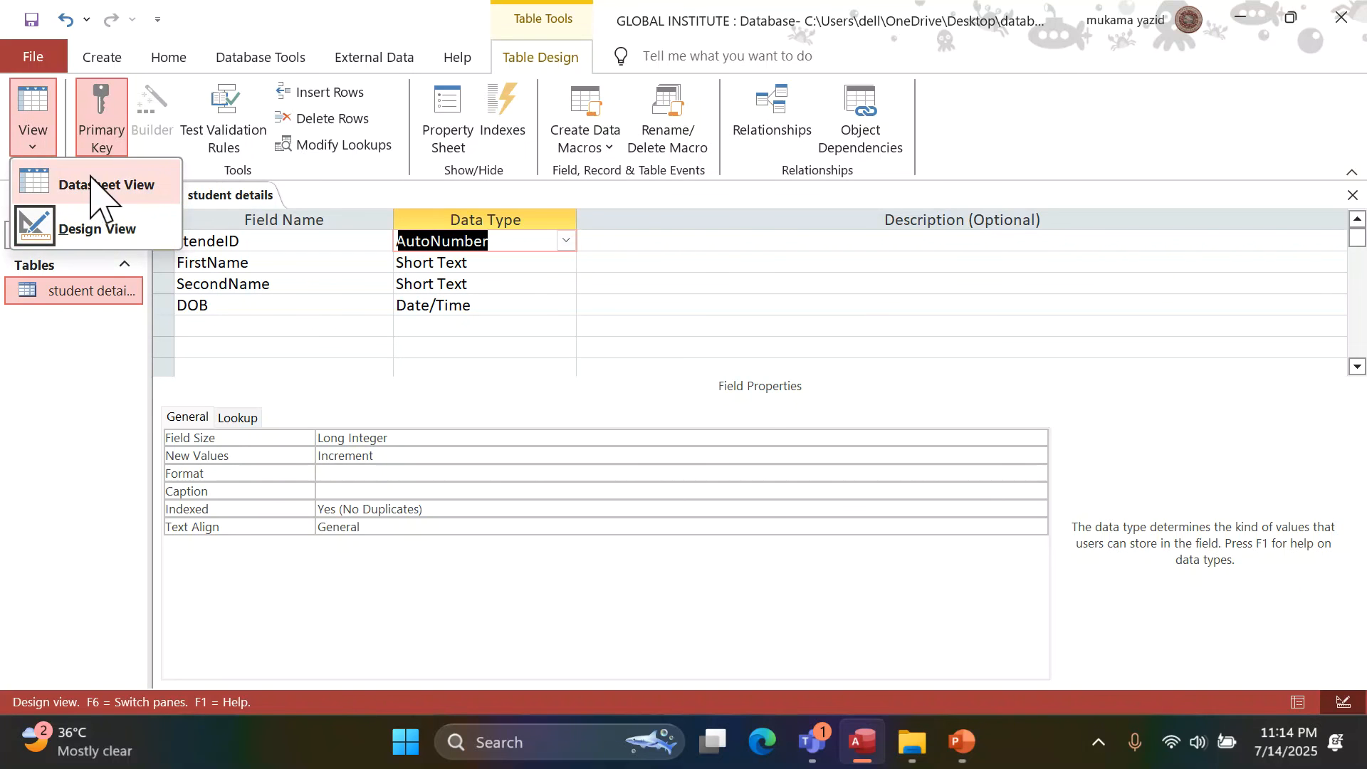
pyautogui.click(71, 182)
pyautogui.click(644, 438)
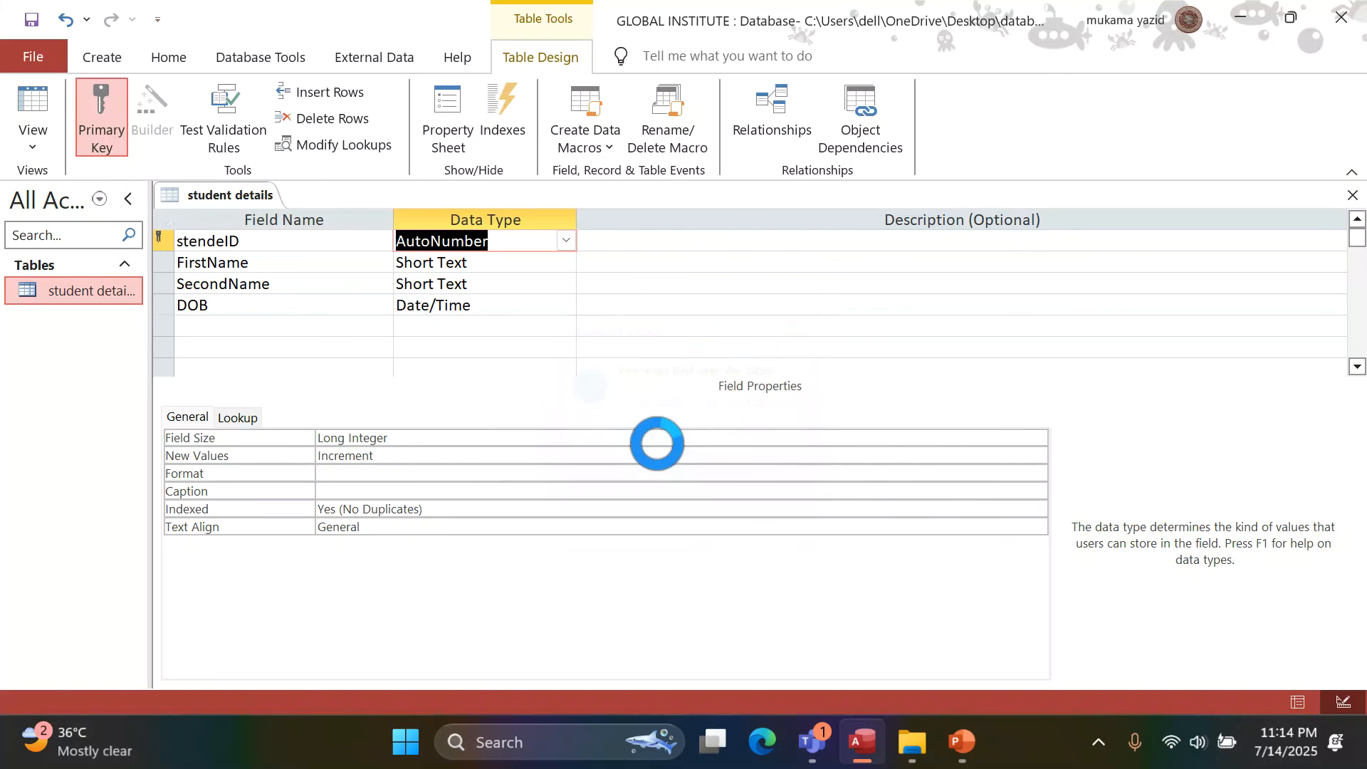
# - Add four records to the student details table, entering a student's first name, lajdh, kljalkjl and ahhjdhj under FirstName
pyautogui.click(285, 329)
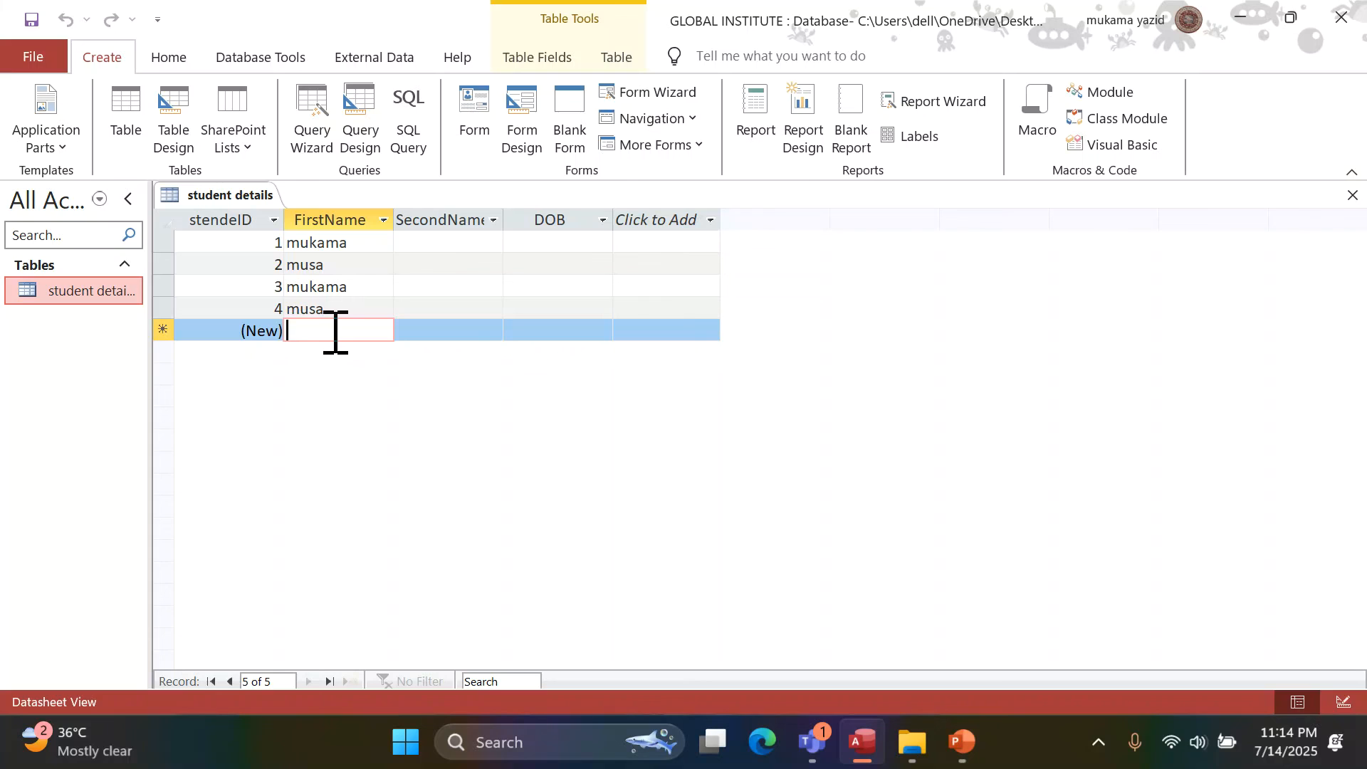
pyautogui.write('ayo')
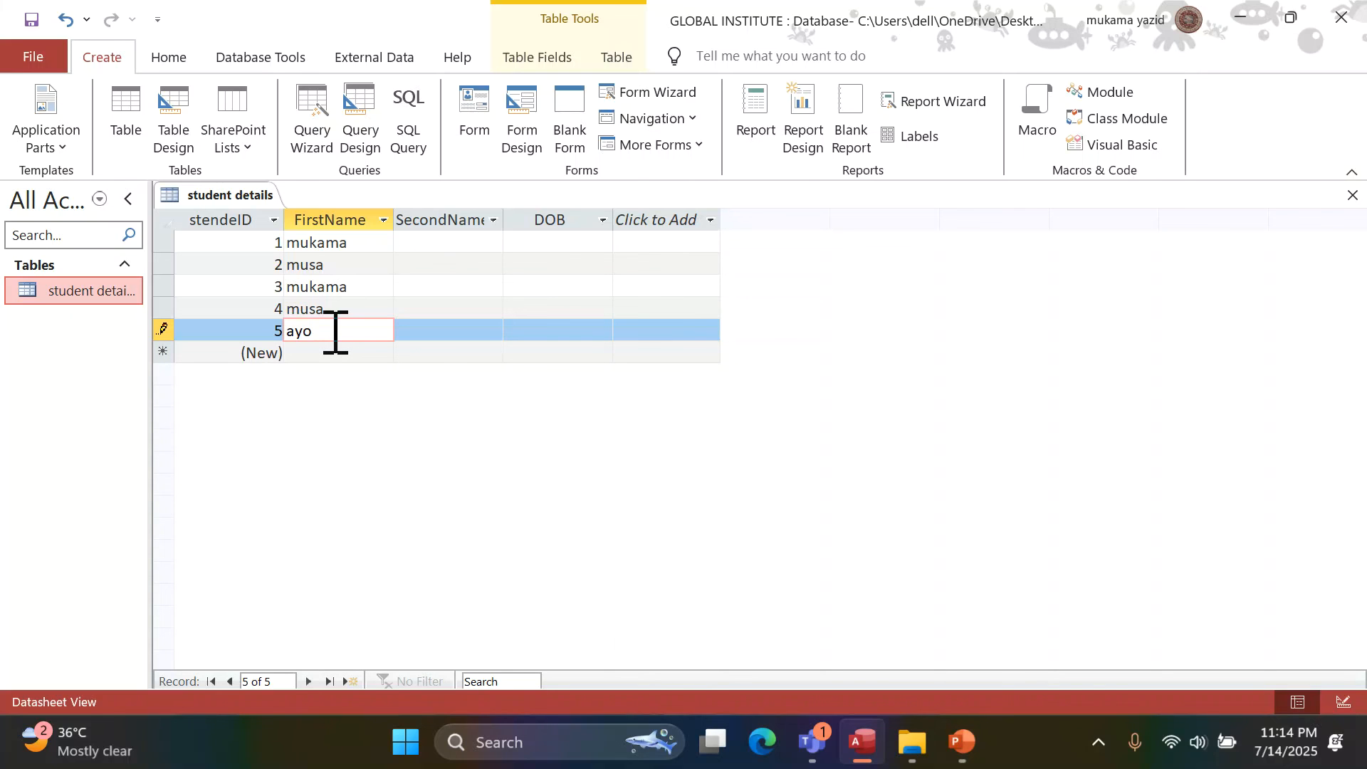
pyautogui.press('Down')
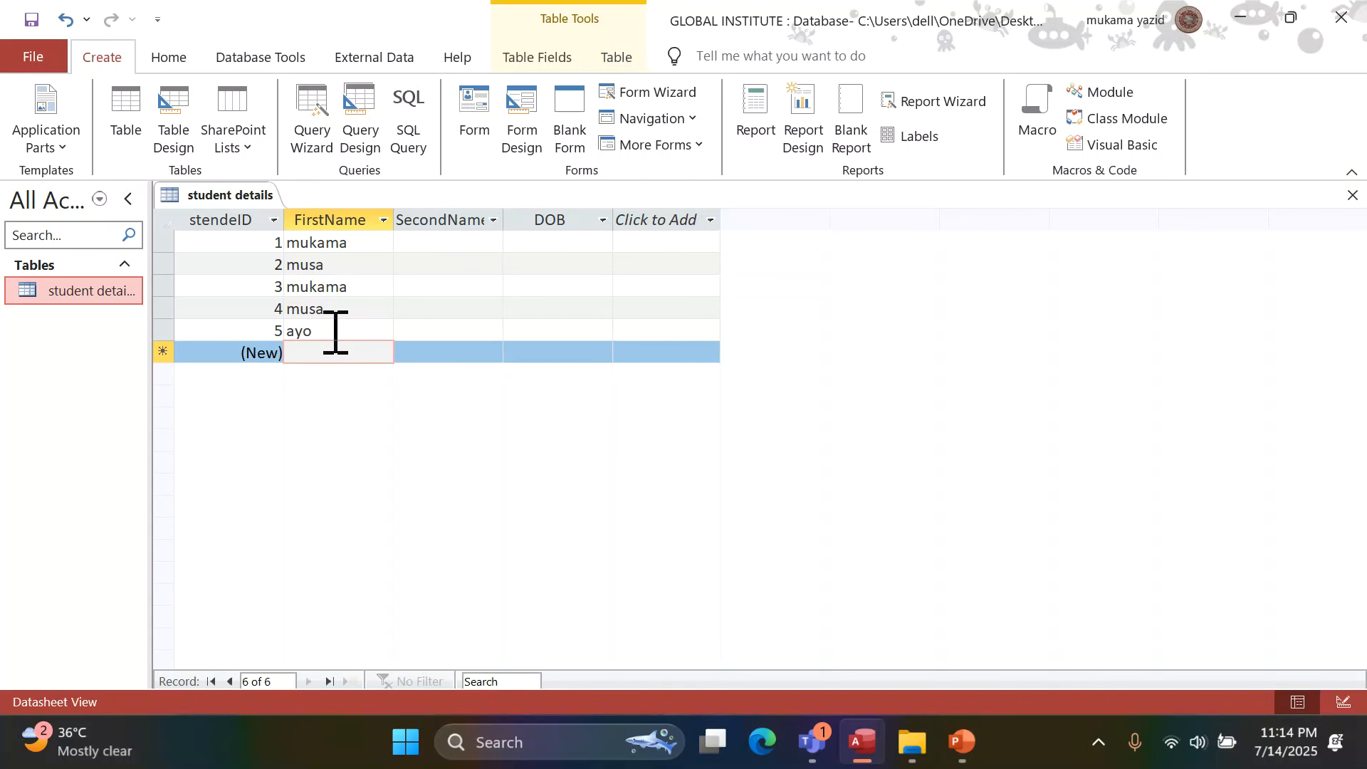
pyautogui.write('lajdh')
pyautogui.press('Down')
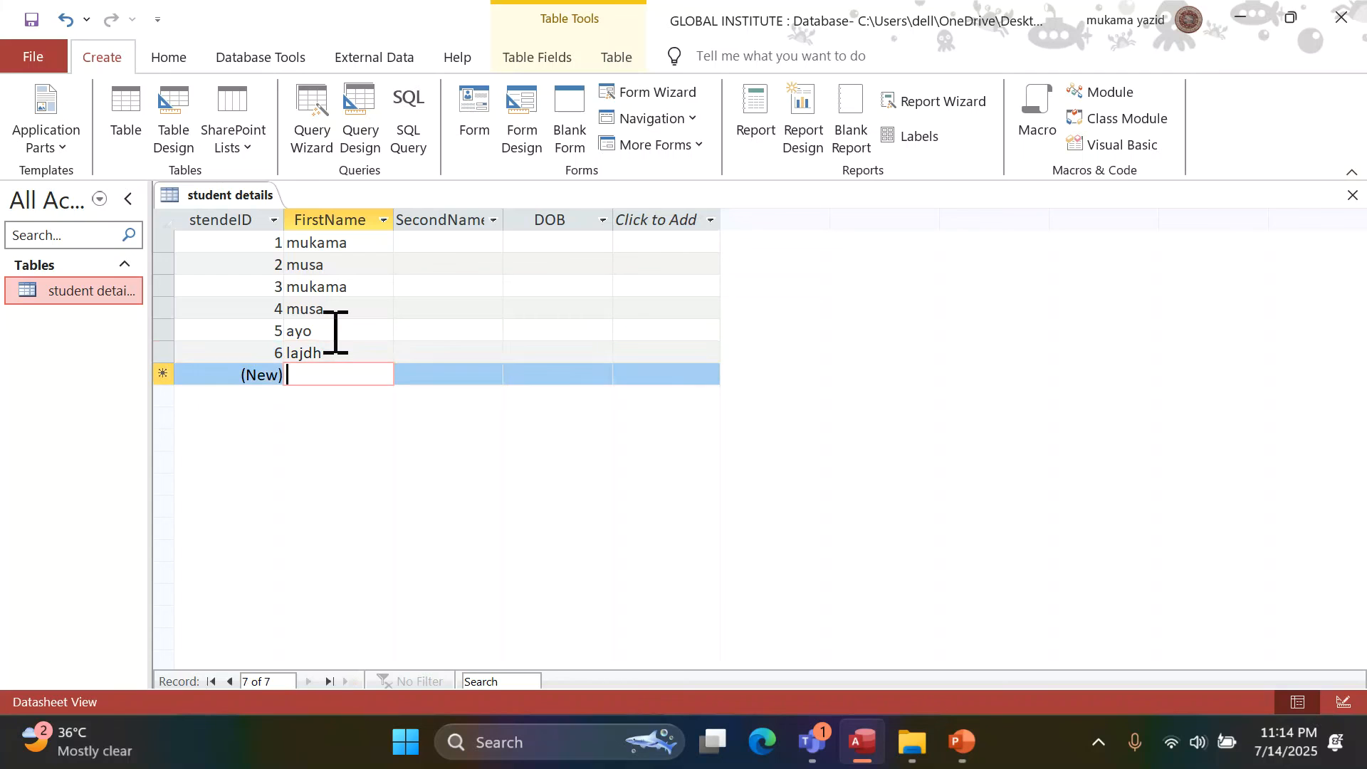
pyautogui.write('kljalkjl')
pyautogui.press('Down')
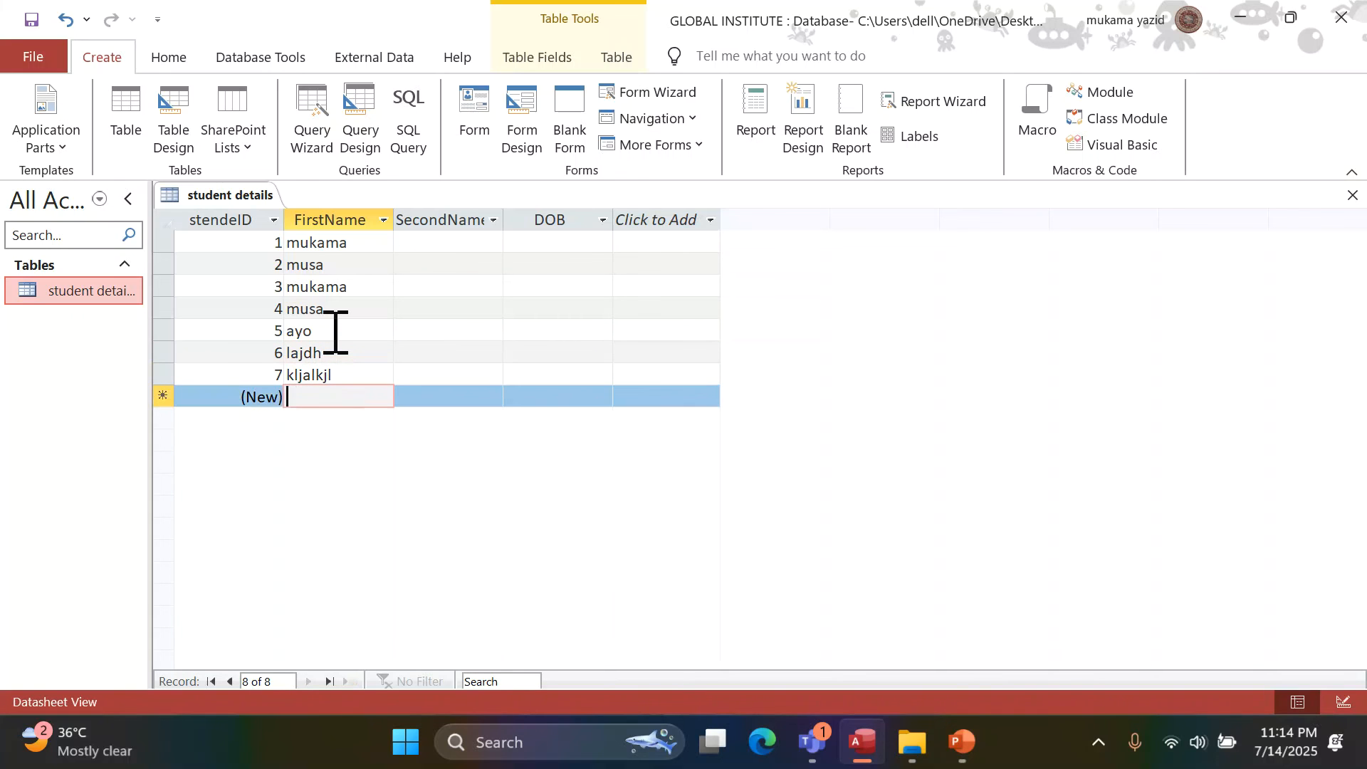
pyautogui.write('ahhjdhj')
pyautogui.press('Up')
pyautogui.press('Up')
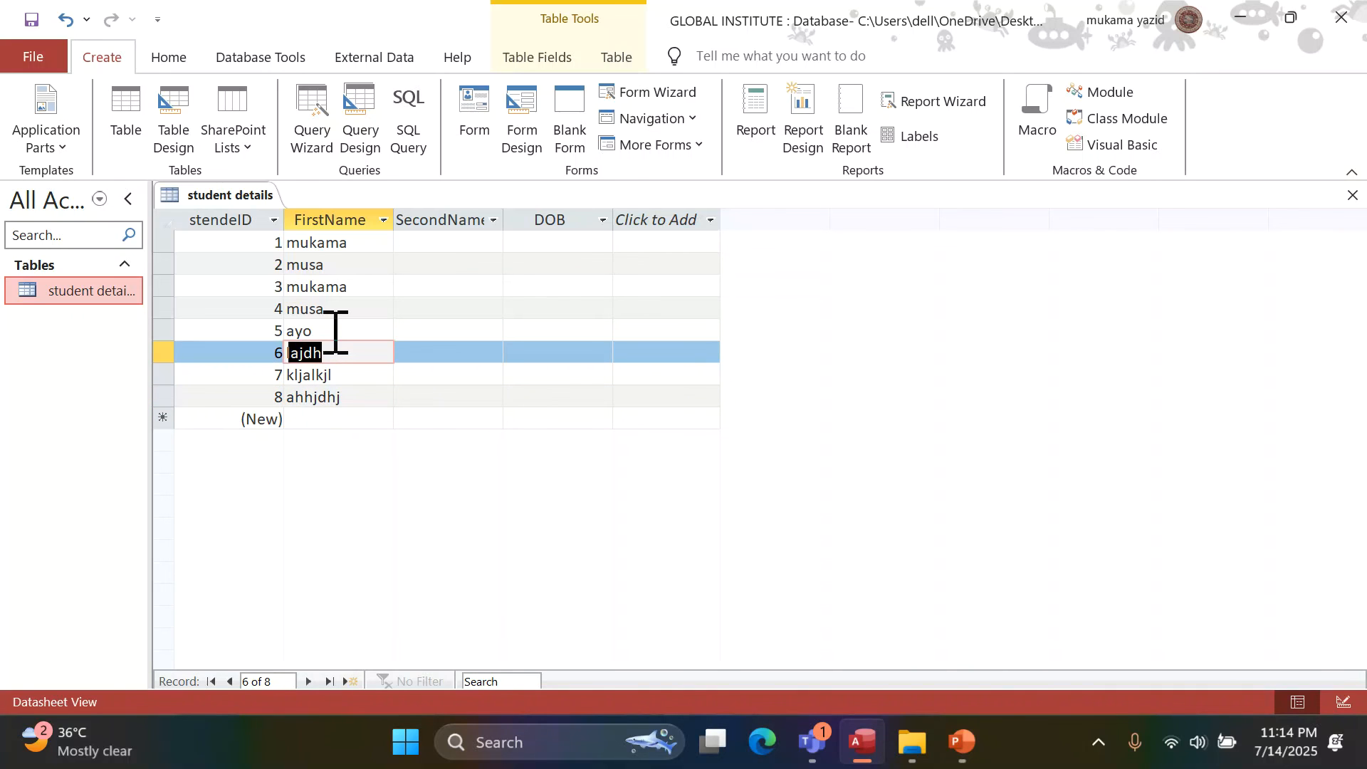
# - Try to erase the AutoNumber entry in the stendeID field of the new record row
pyautogui.click(333, 417)
pyautogui.click(272, 418)
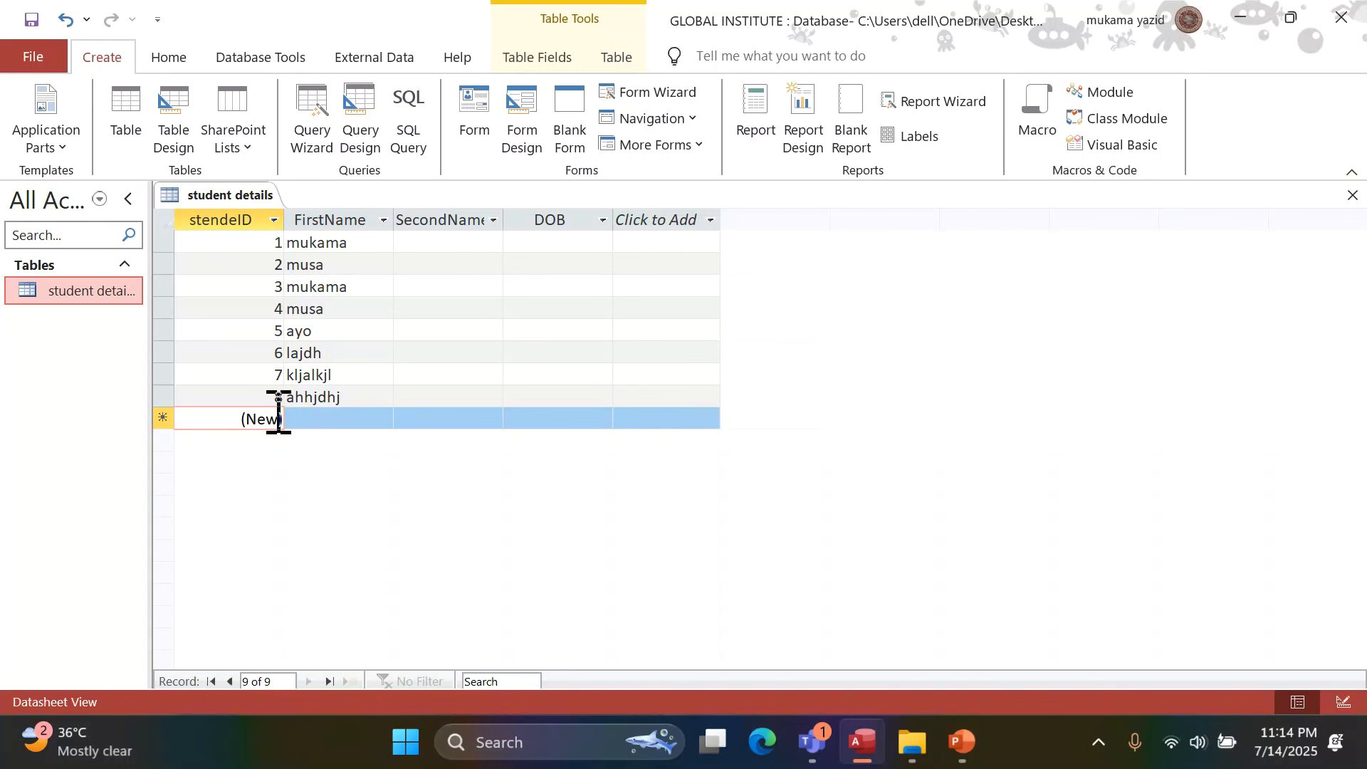
pyautogui.press('BackSpace')
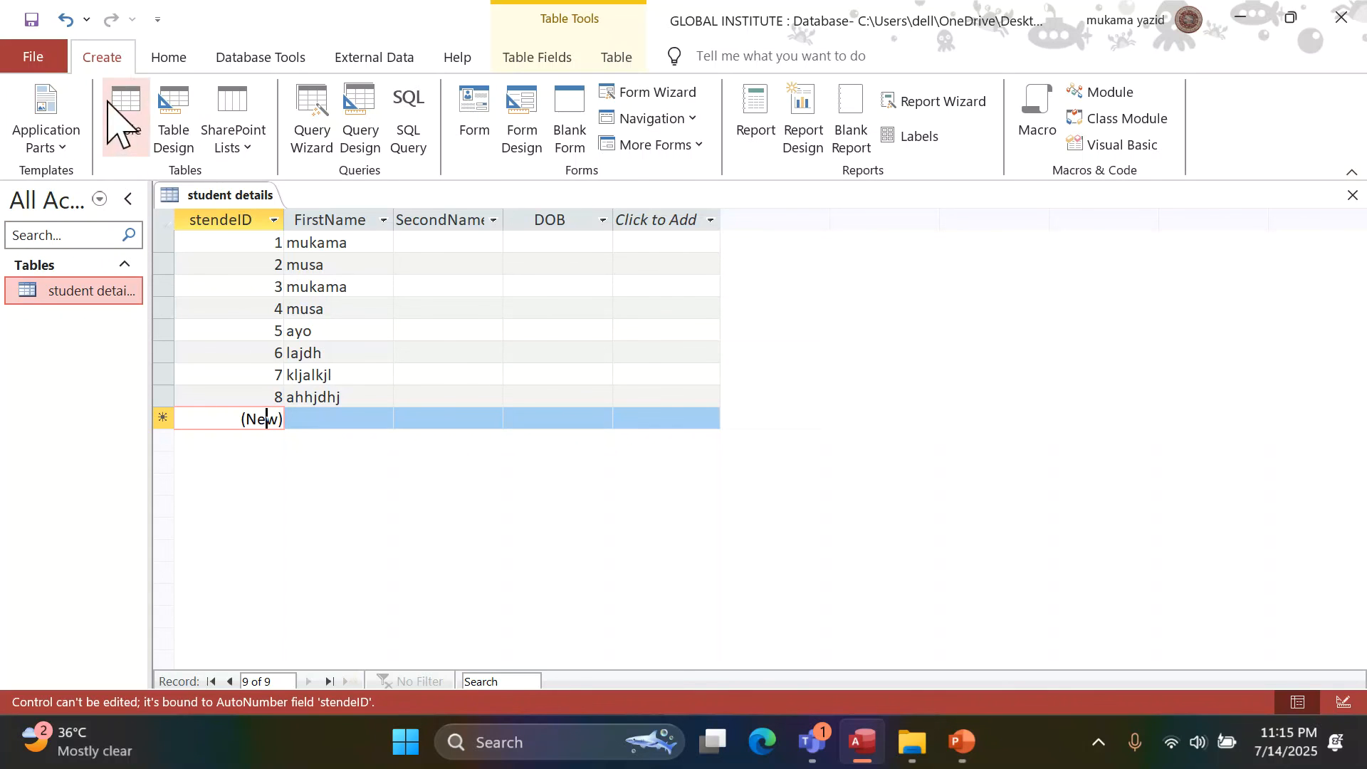
# - Set the stendeID field's data type to Short Text in the table's Design view
pyautogui.click(169, 59)
pyautogui.click(39, 148)
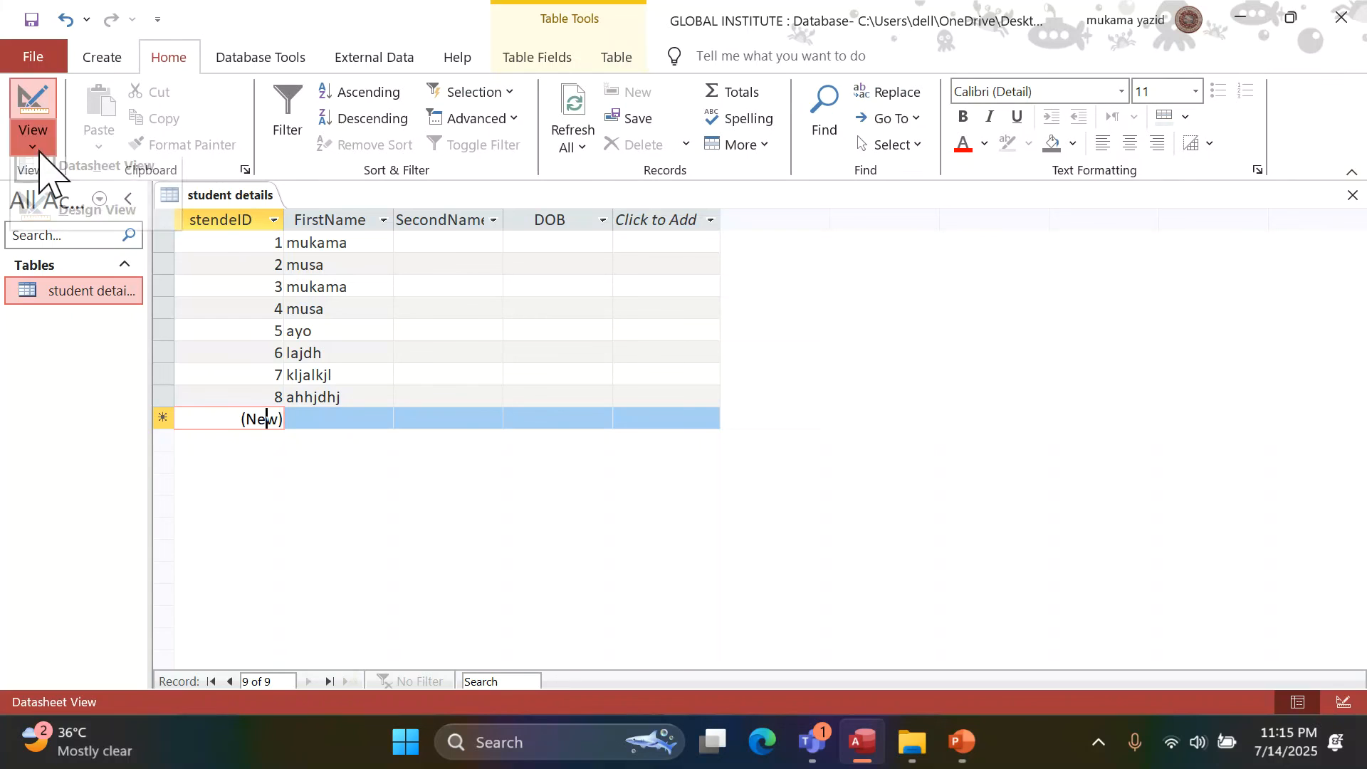
pyautogui.click(72, 230)
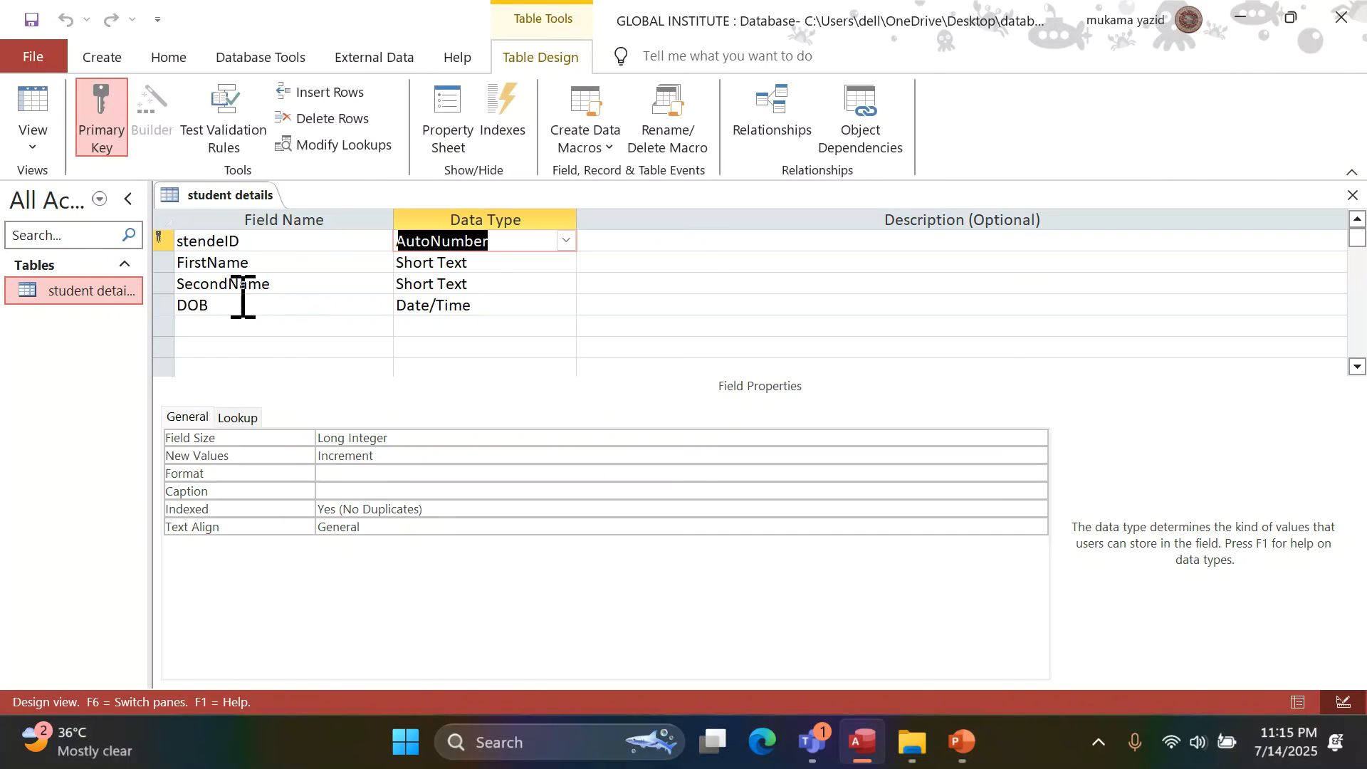
pyautogui.click(567, 241)
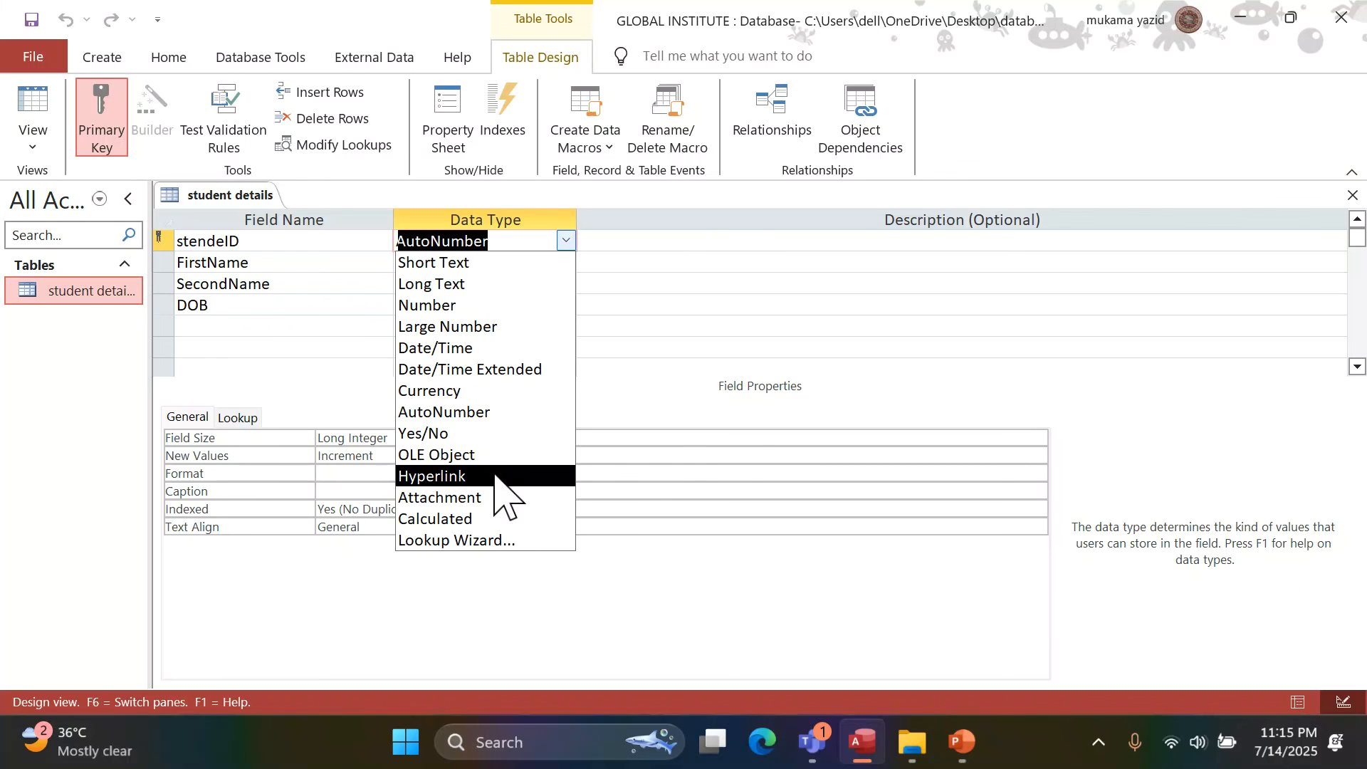
pyautogui.click(480, 263)
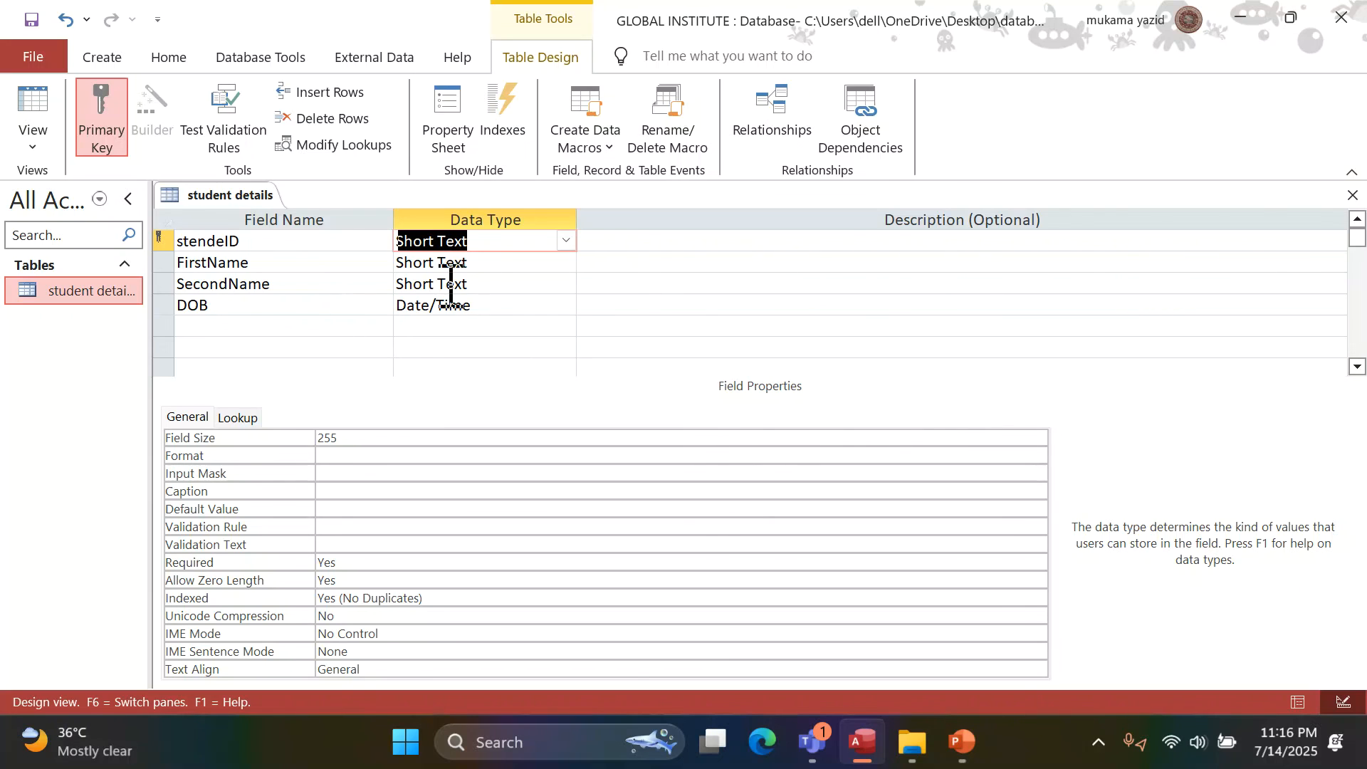
# - Save the changed table design while closing student details, and reopen the table to show its records
pyautogui.click(1353, 196)
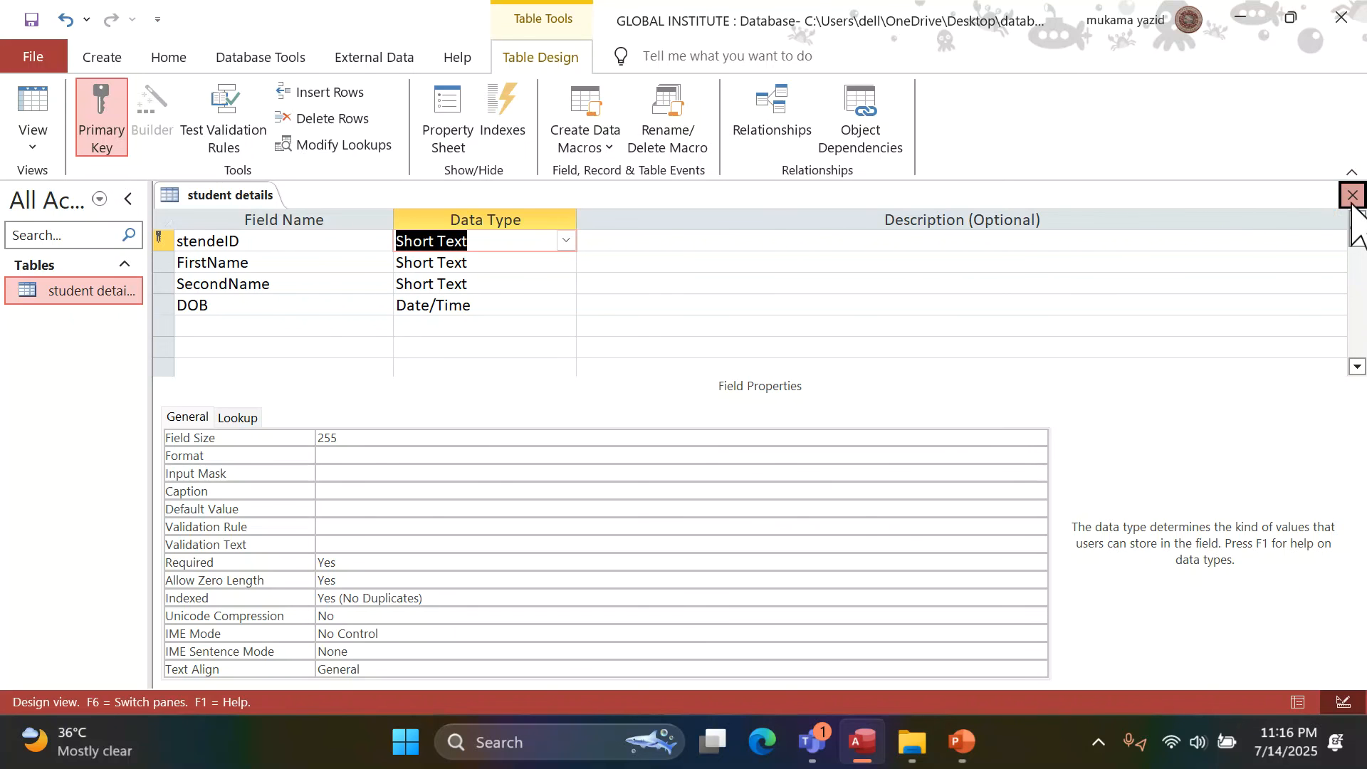
pyautogui.click(622, 431)
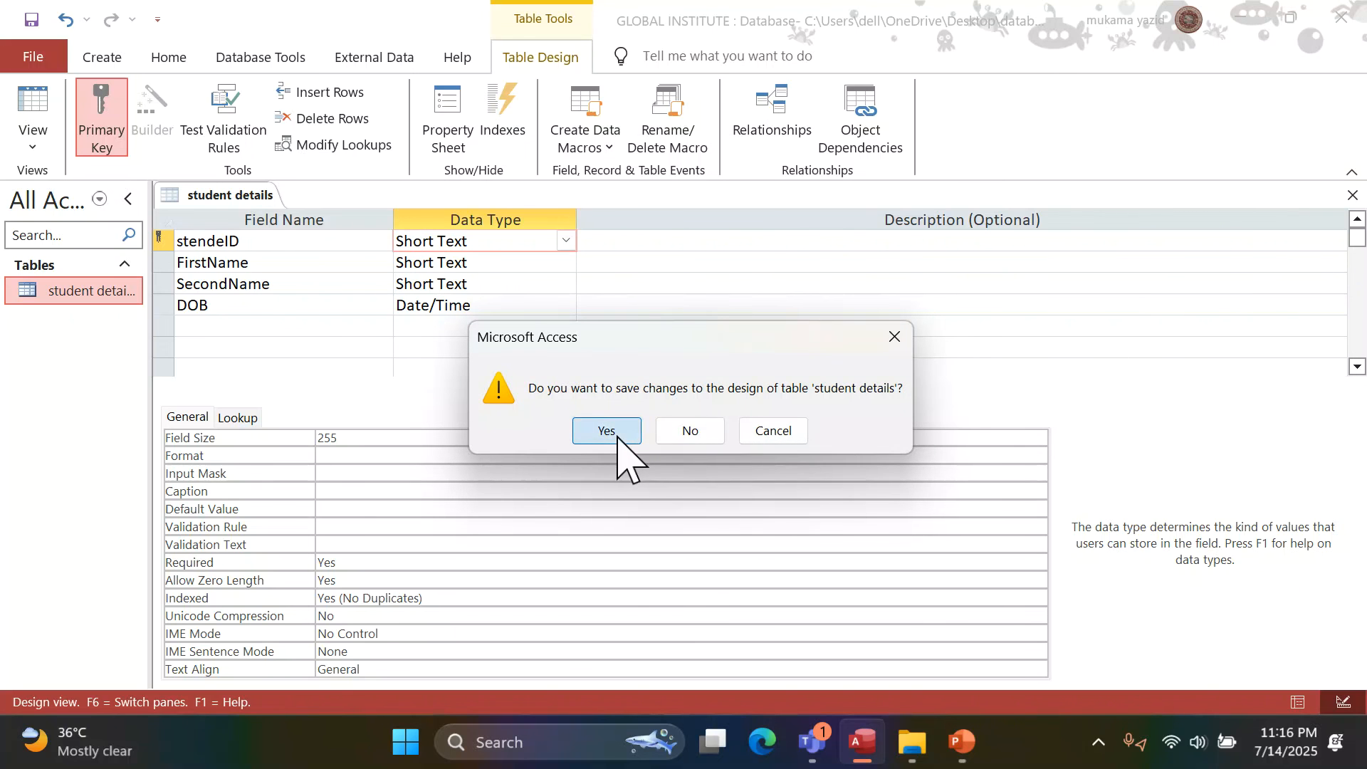
pyautogui.doubleClick(84, 292)
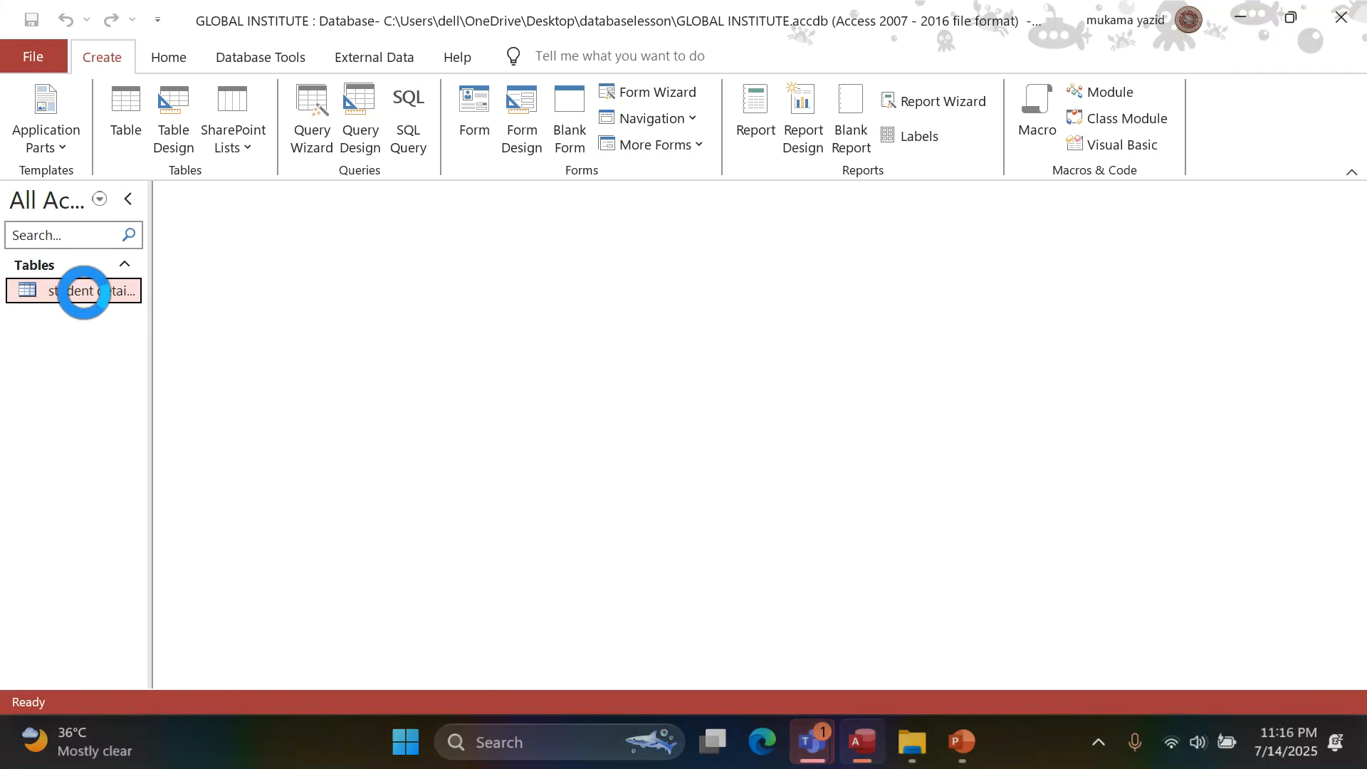
# - Replace the first record's stendeID value with 1000 and close the database
pyautogui.click(221, 244)
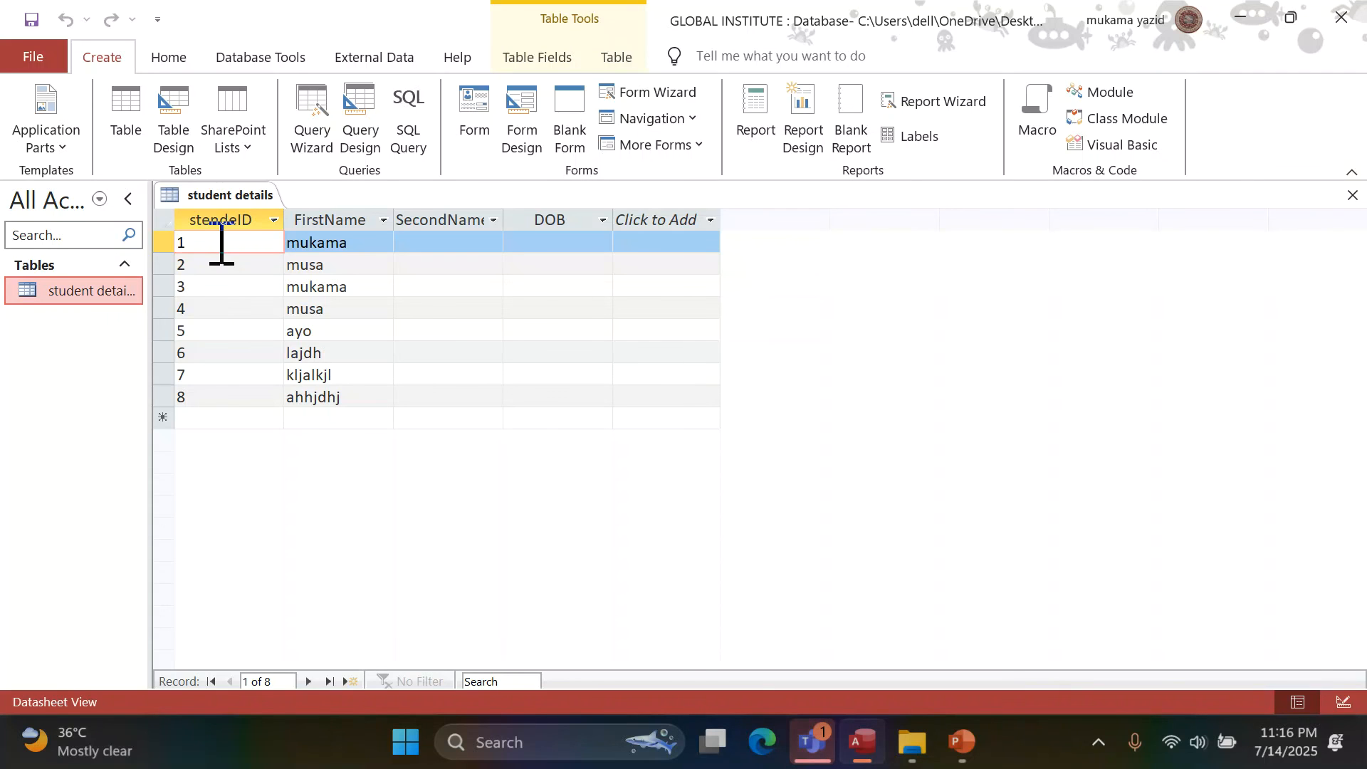
pyautogui.press('BackSpace')
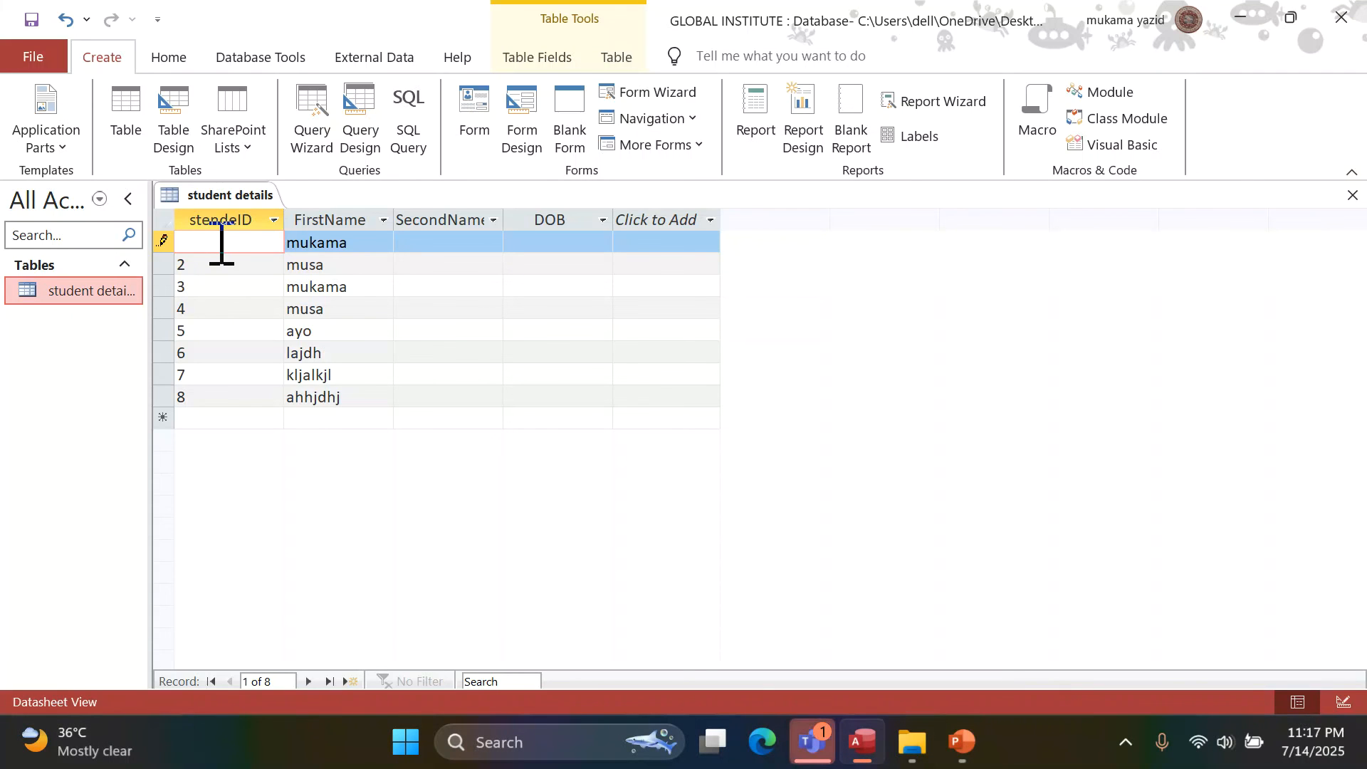
pyautogui.write('1000')
pyautogui.press('Tab')
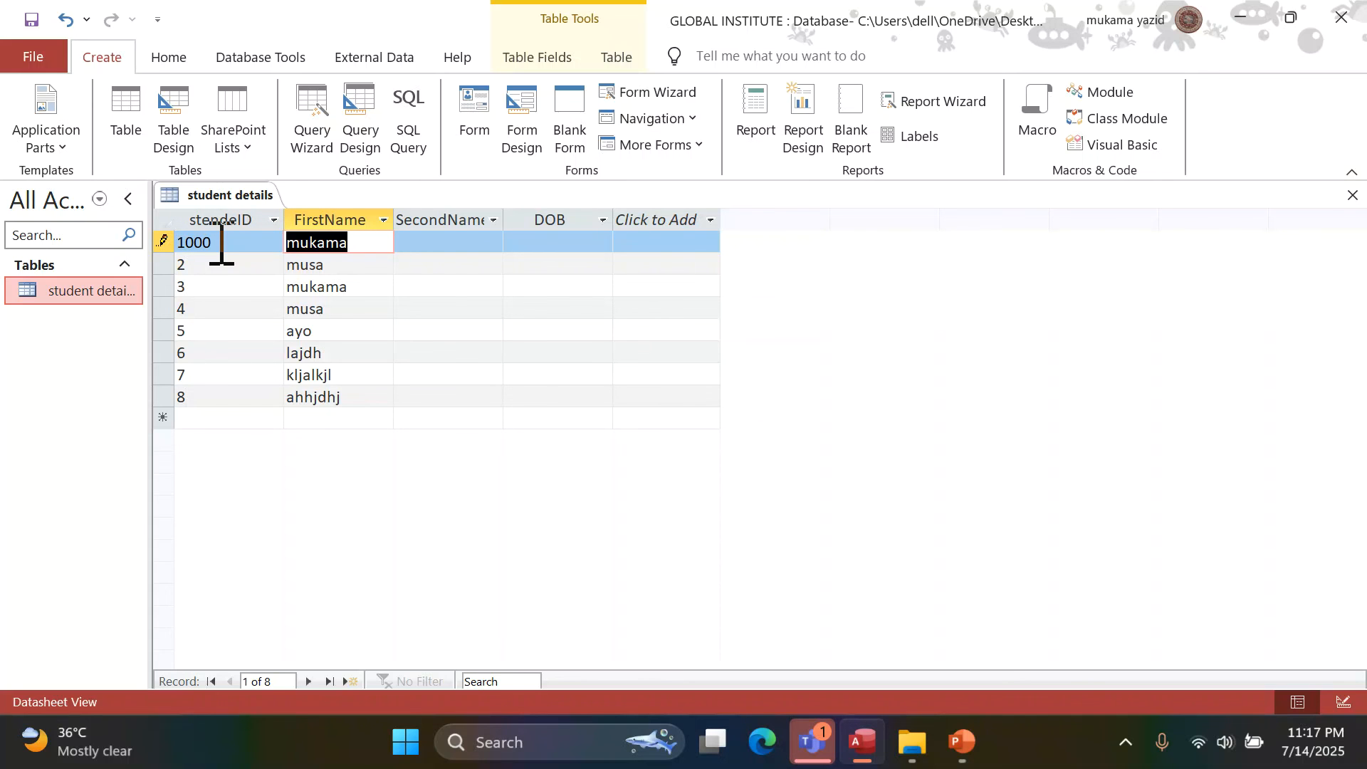
pyautogui.click(1341, 16)
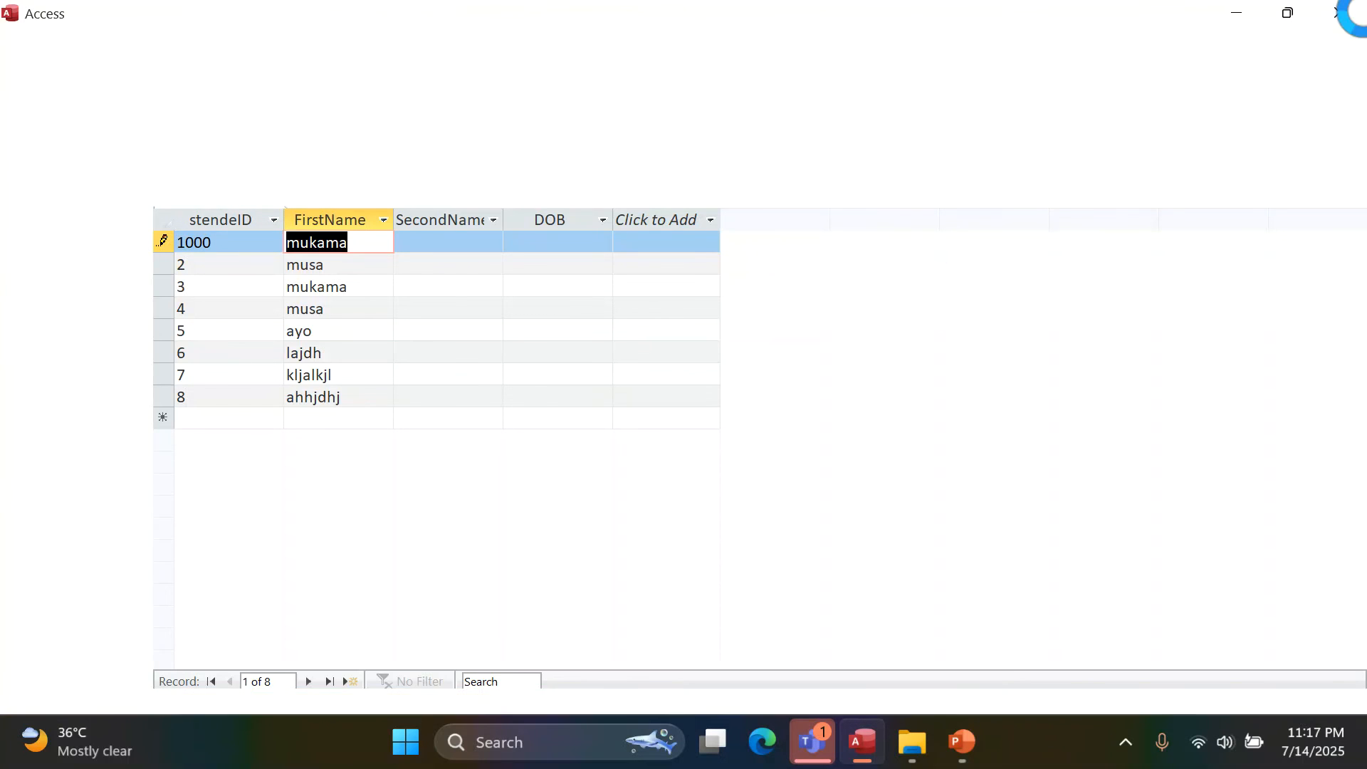